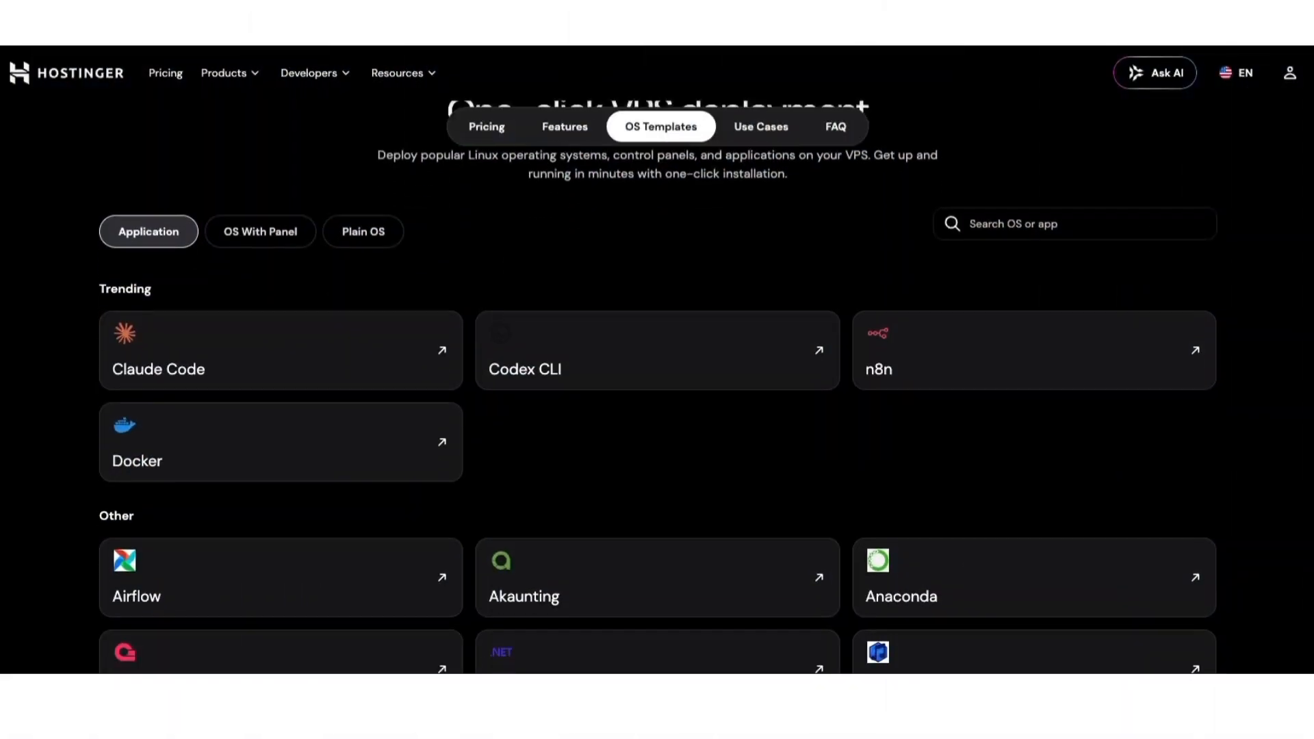
Step: Scroll down the VPS pricing page to the KVM 1 plan on the 24-month period
{"action": "scroll", "coordinate": [656, 383], "scroll_direction": "down", "scroll_amount": 10}
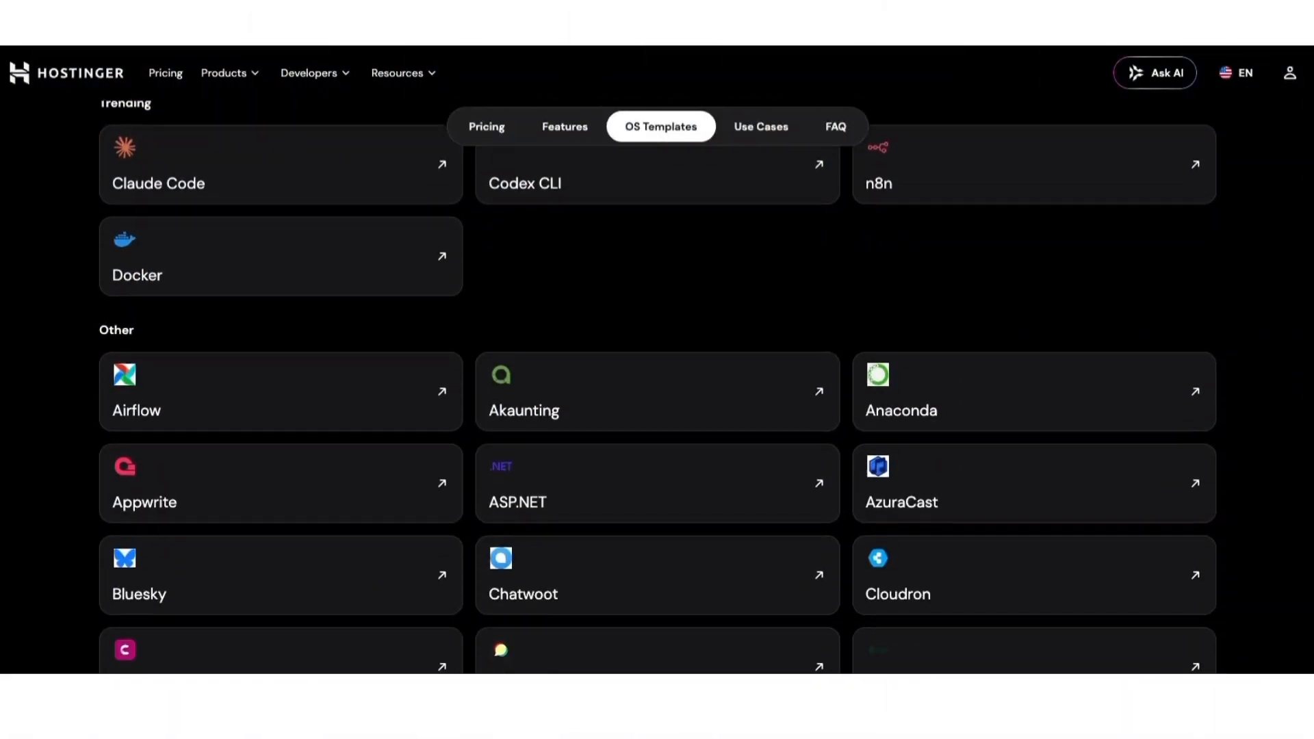
{"action": "scroll", "coordinate": [657, 383], "scroll_direction": "down", "scroll_amount": 10}
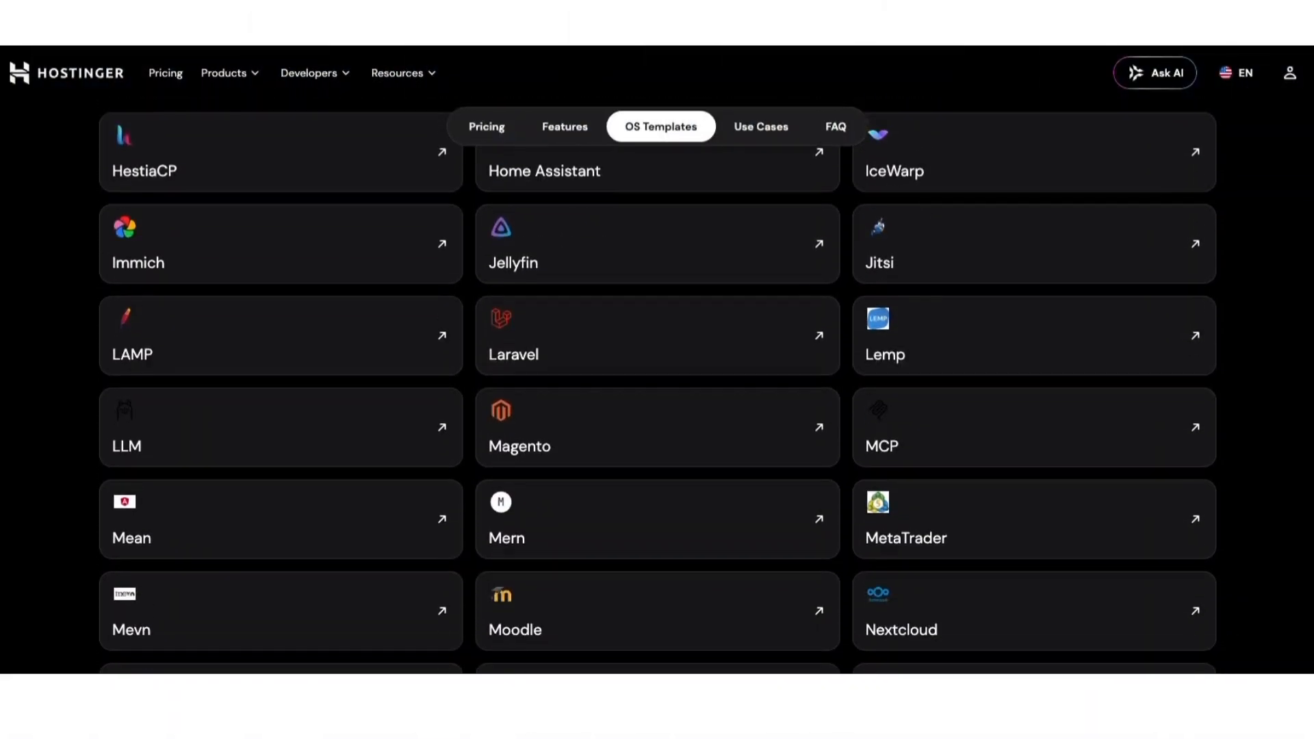
{"action": "scroll", "coordinate": [656, 383], "scroll_direction": "down", "scroll_amount": 3}
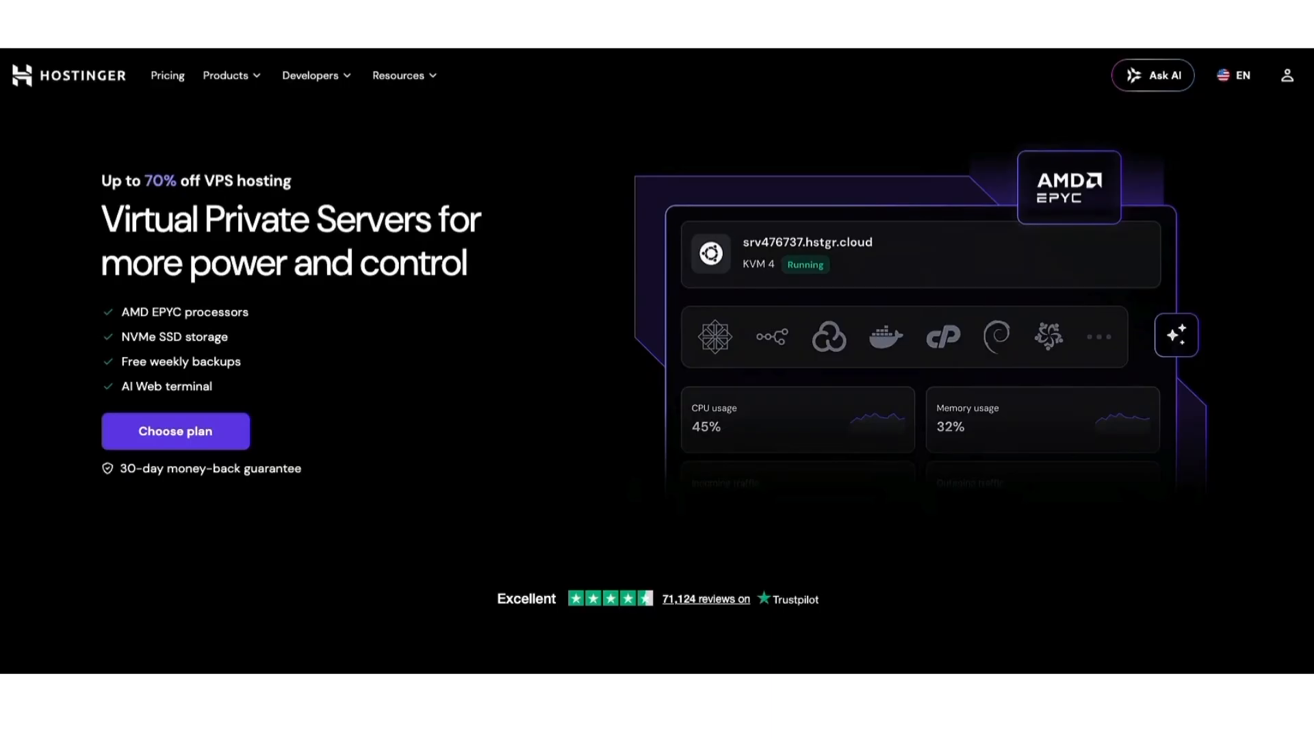
{"action": "scroll", "coordinate": [657, 356], "scroll_direction": "down", "scroll_amount": 10}
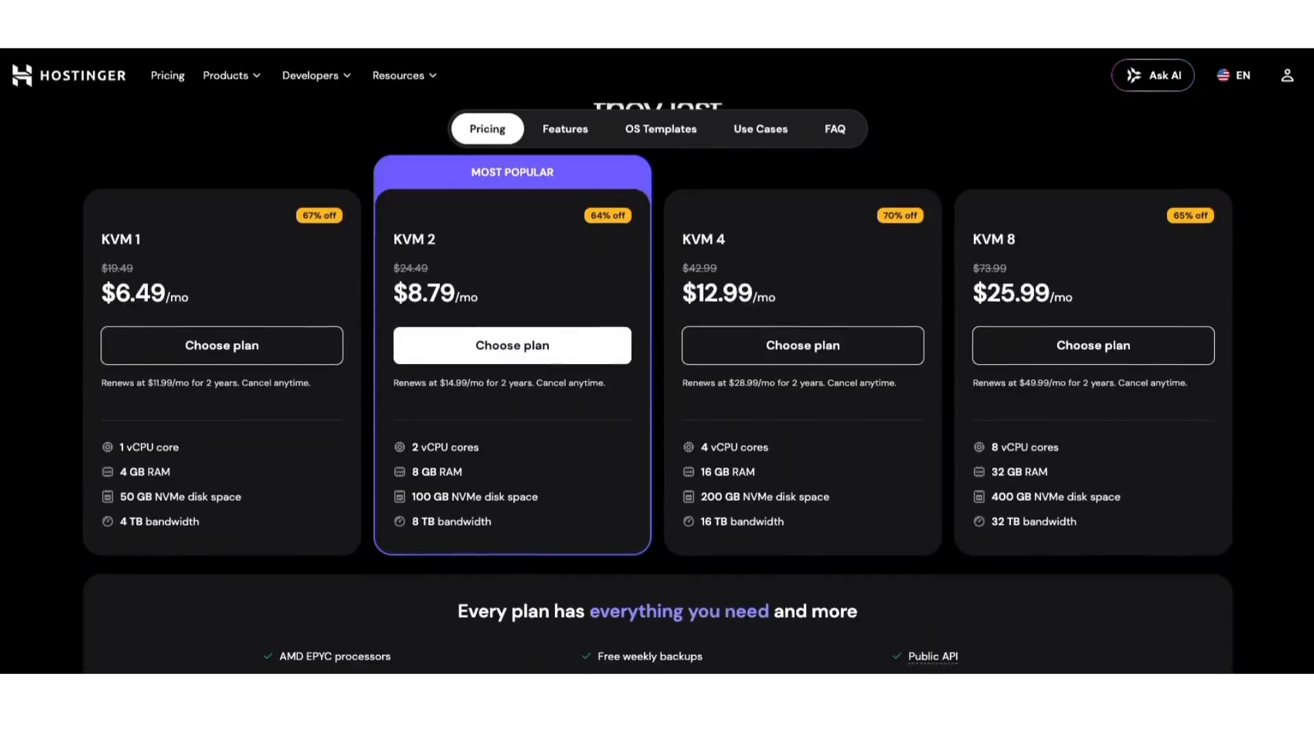
{"action": "scroll", "coordinate": [657, 369], "scroll_direction": "down", "scroll_amount": 15}
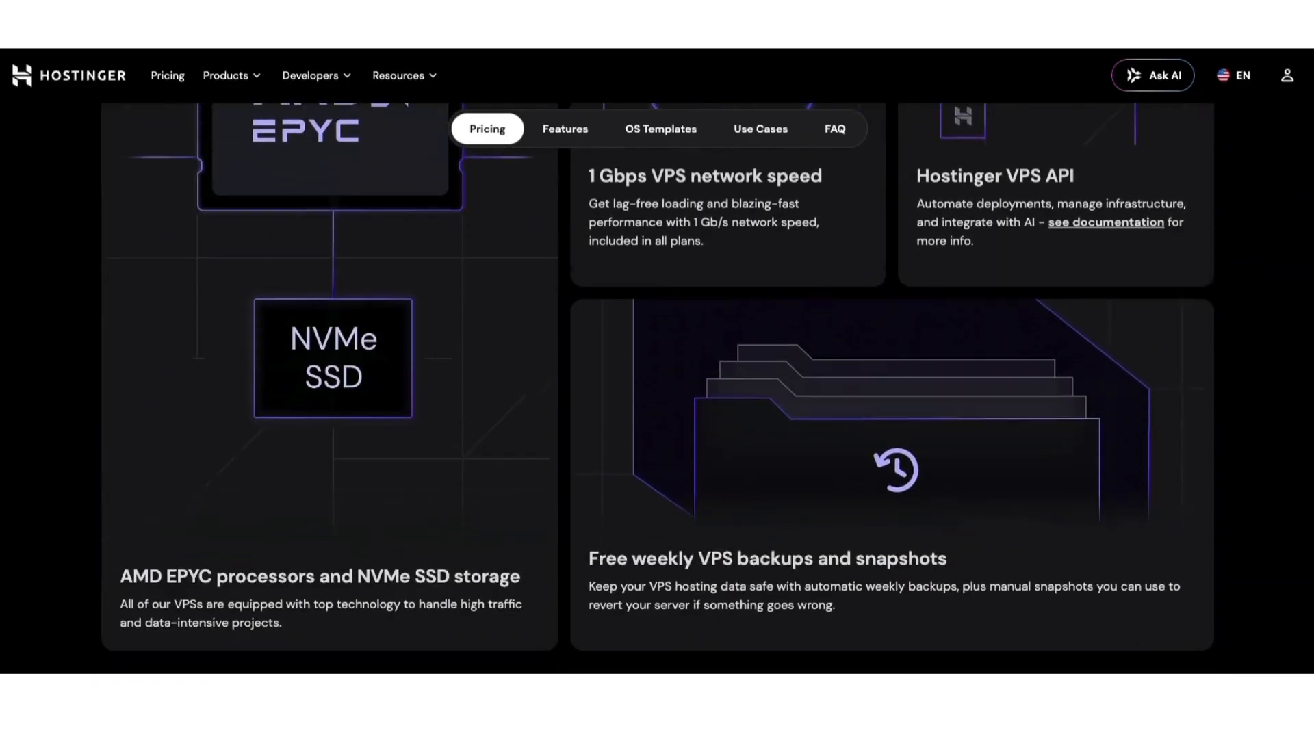
{"action": "scroll", "coordinate": [657, 369], "scroll_direction": "down", "scroll_amount": 10}
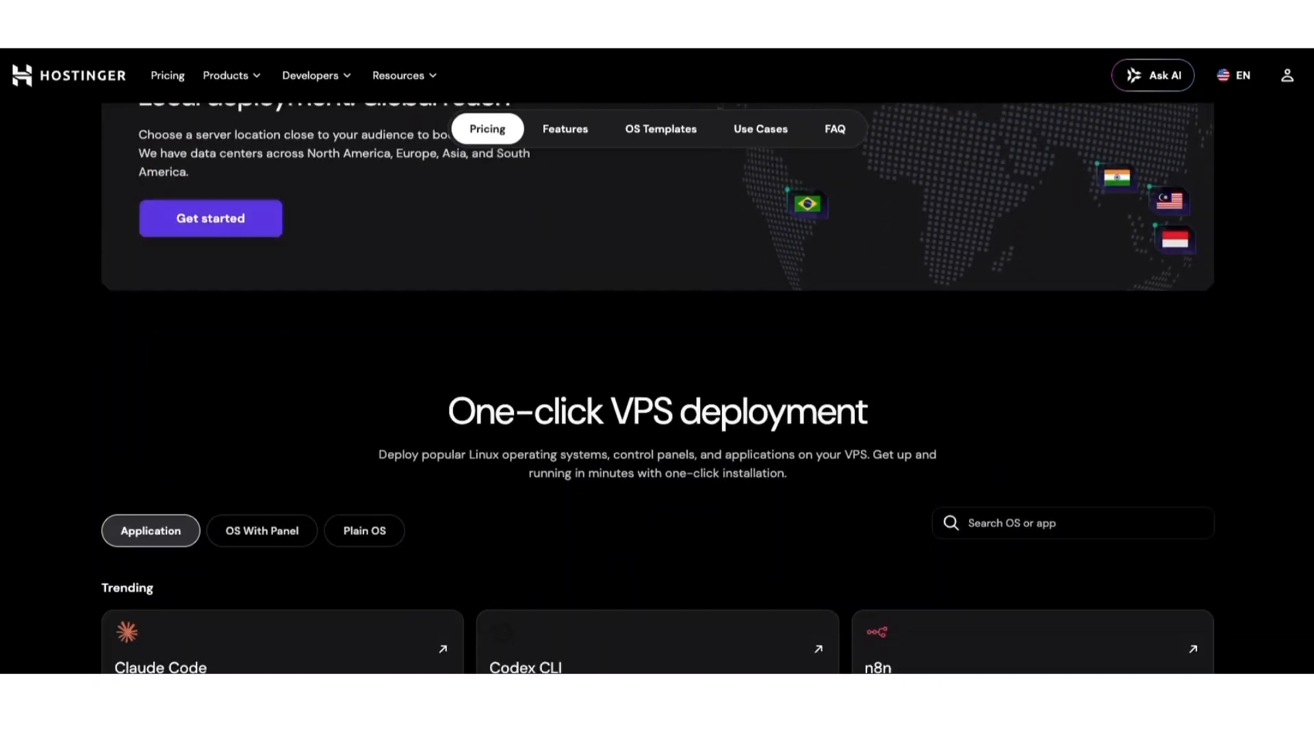
{"action": "scroll", "coordinate": [657, 370], "scroll_direction": "down", "scroll_amount": 10}
{"action": "scroll", "coordinate": [657, 370], "scroll_direction": "down", "scroll_amount": 10}
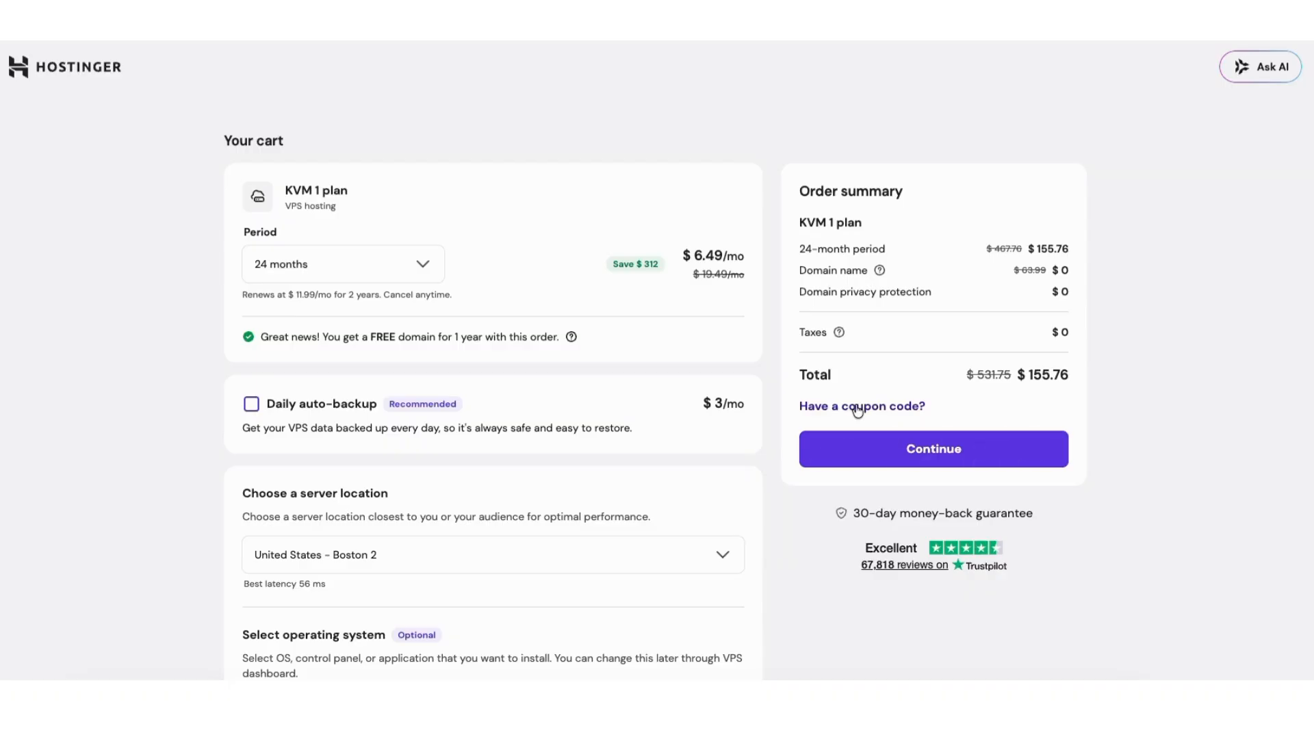
Step: Apply coupon WPCUPID for 10% off, dropping KVM 1 to $5.84/mo and $140.18 total
{"action": "left_click", "coordinate": [856, 410]}
{"action": "type", "text": "W"}
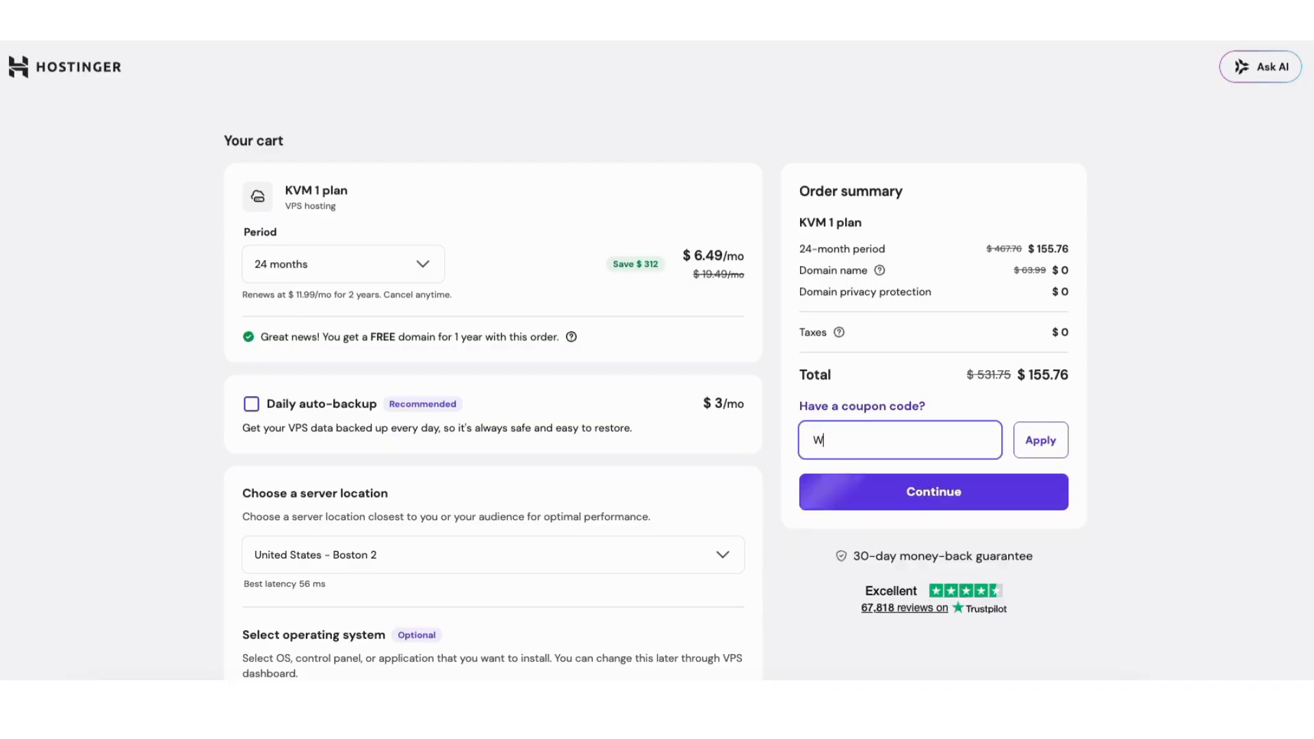
{"action": "type", "text": "PCUPID"}
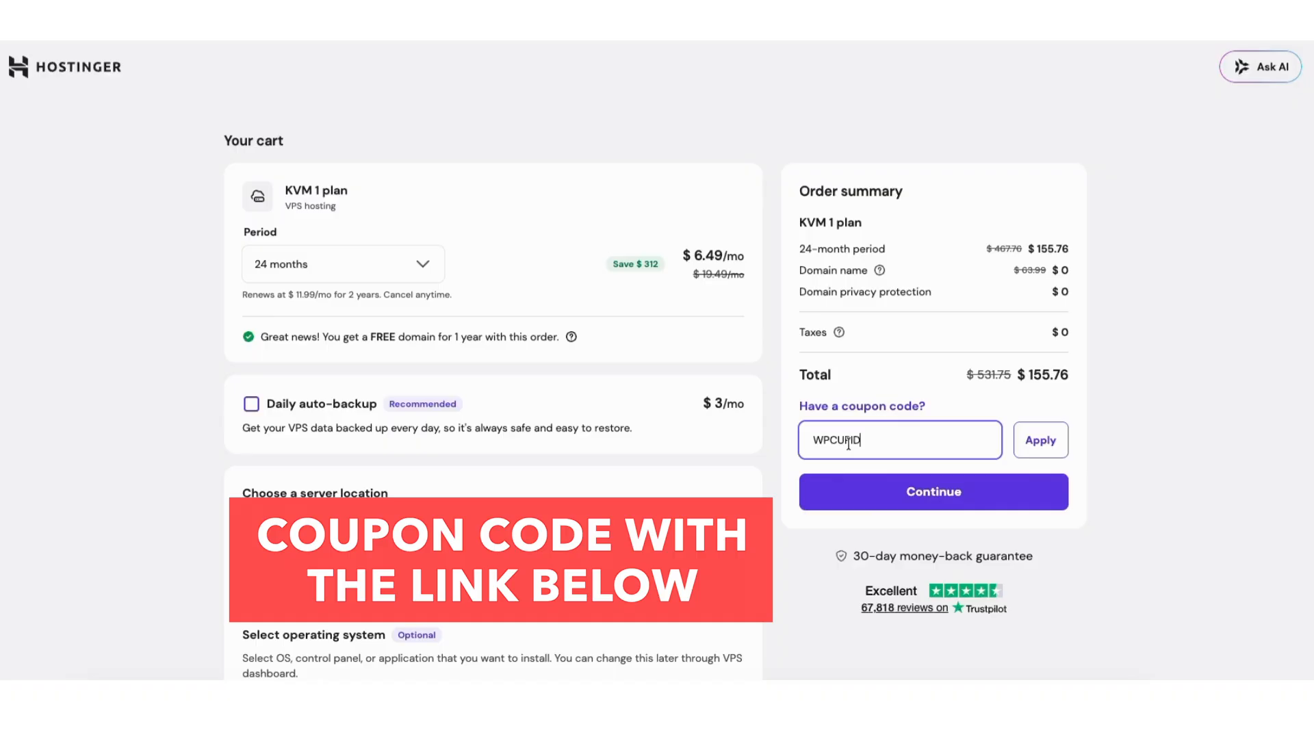
{"action": "left_click", "coordinate": [1052, 435]}
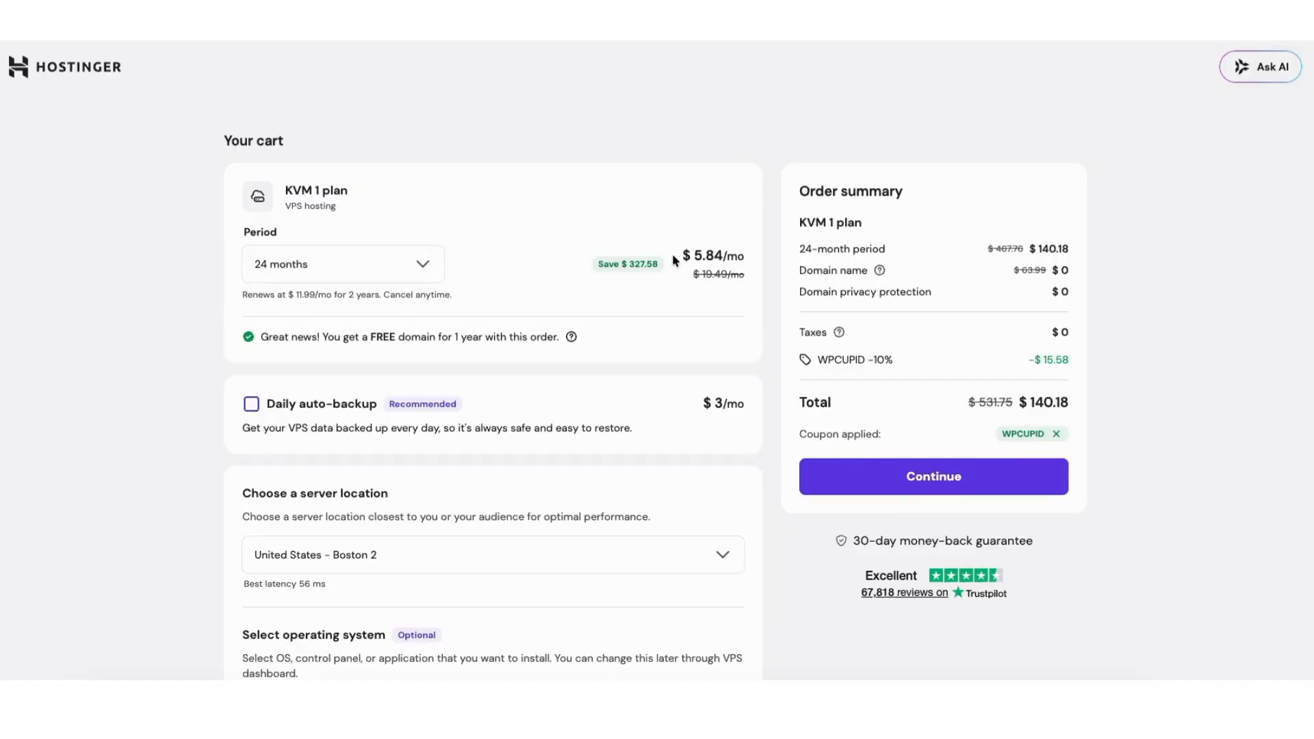
{"action": "left_click", "coordinate": [418, 266]}
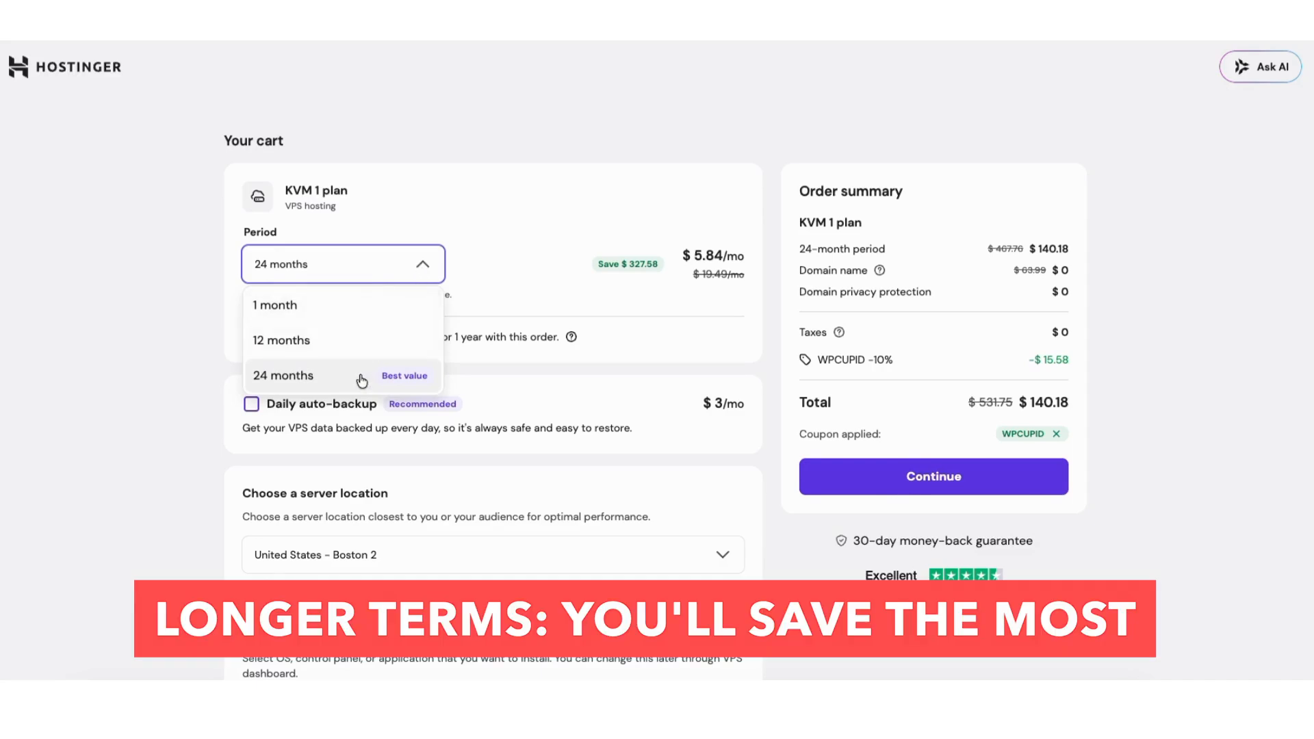
{"action": "left_click", "coordinate": [166, 396]}
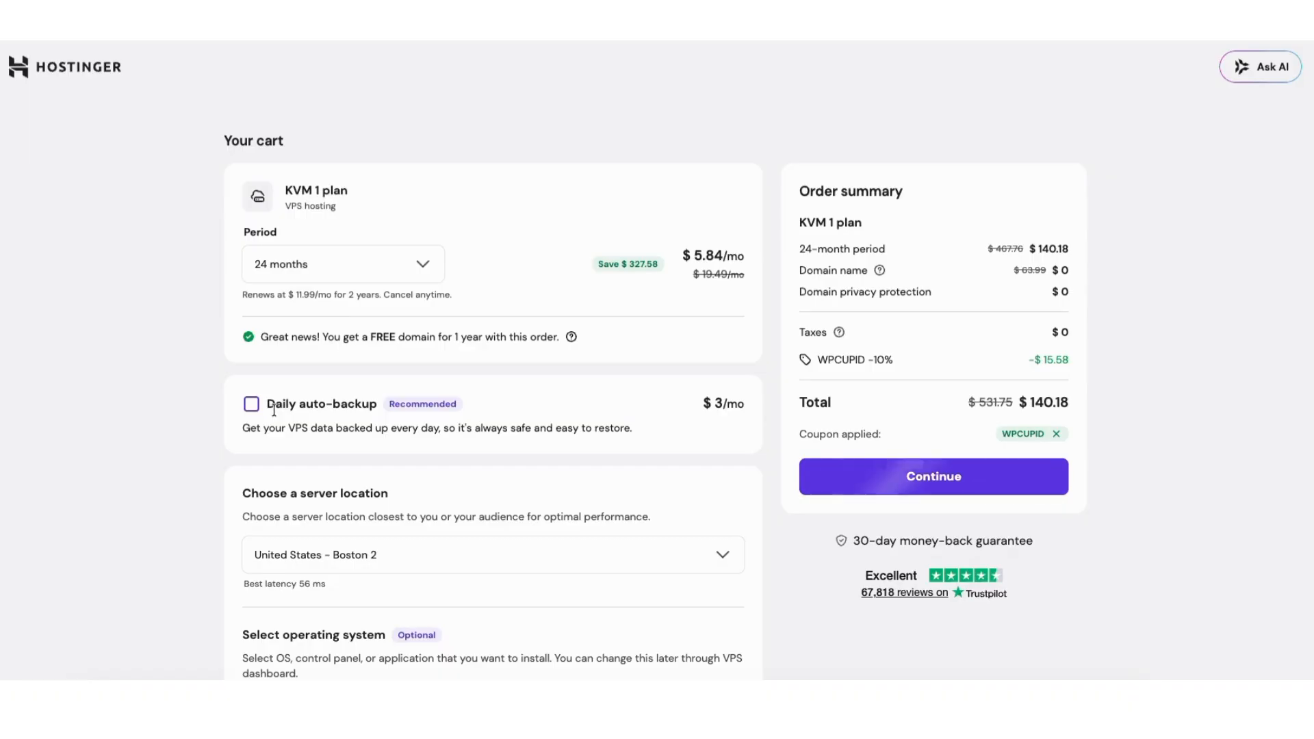
{"action": "left_click", "coordinate": [363, 554]}
{"action": "left_click_drag", "start_coordinate": [736, 372], "coordinate": [754, 486]}
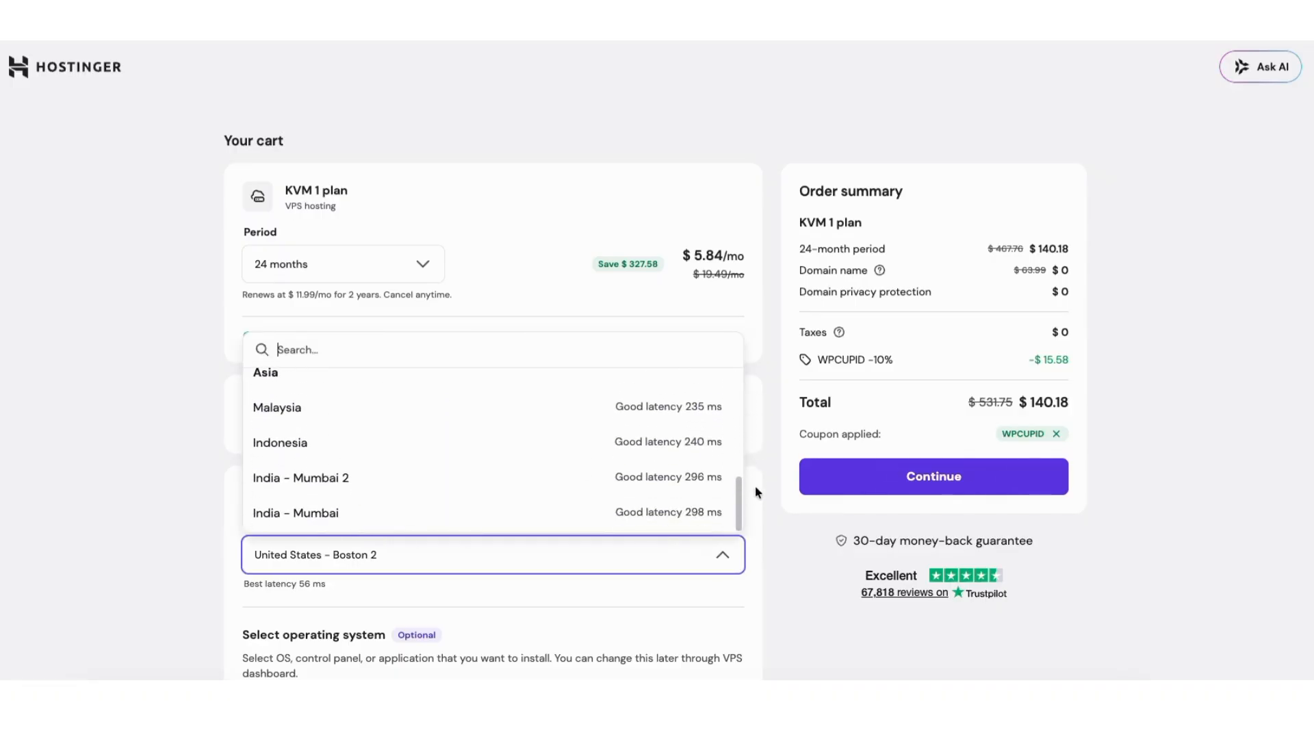
{"action": "left_click", "coordinate": [160, 514]}
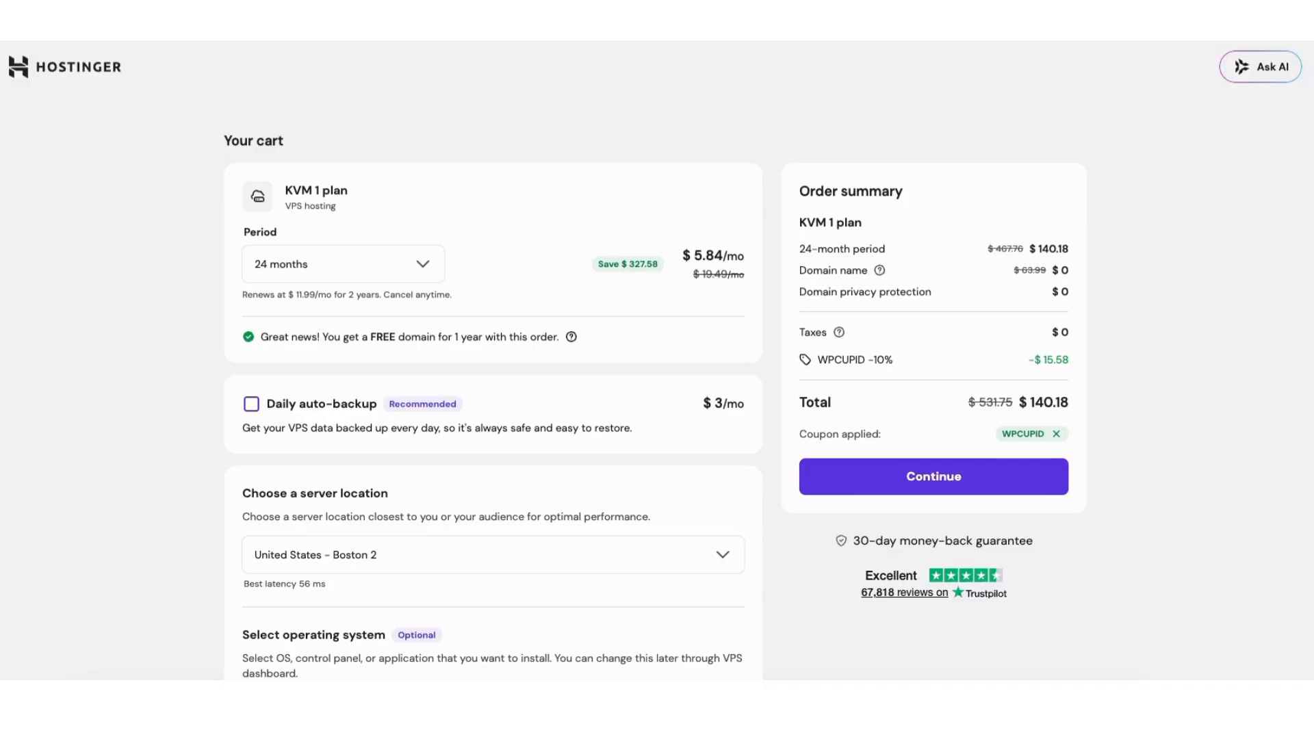
Step: Browse the control panel and application choices, then select Plain OS Ubuntu 24.04 LTS
{"action": "scroll", "coordinate": [493, 411], "scroll_direction": "down", "scroll_amount": 5}
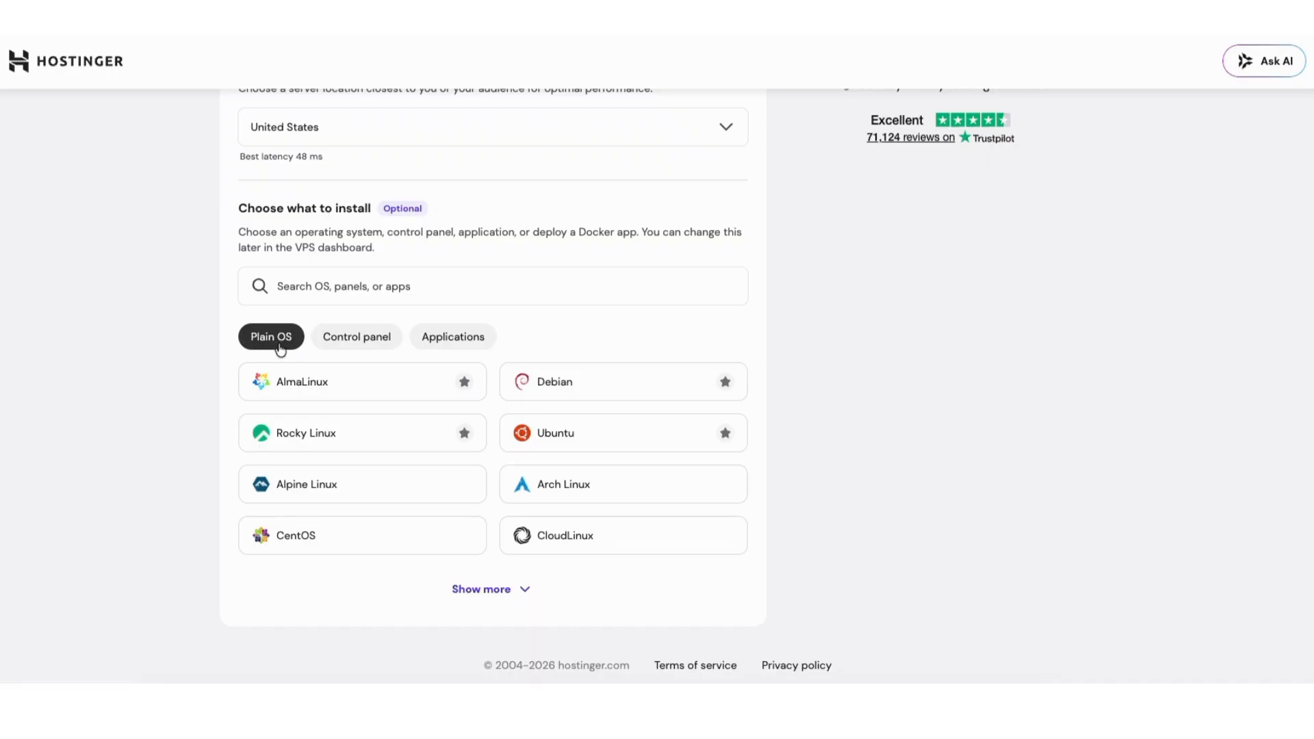
{"action": "left_click", "coordinate": [350, 345]}
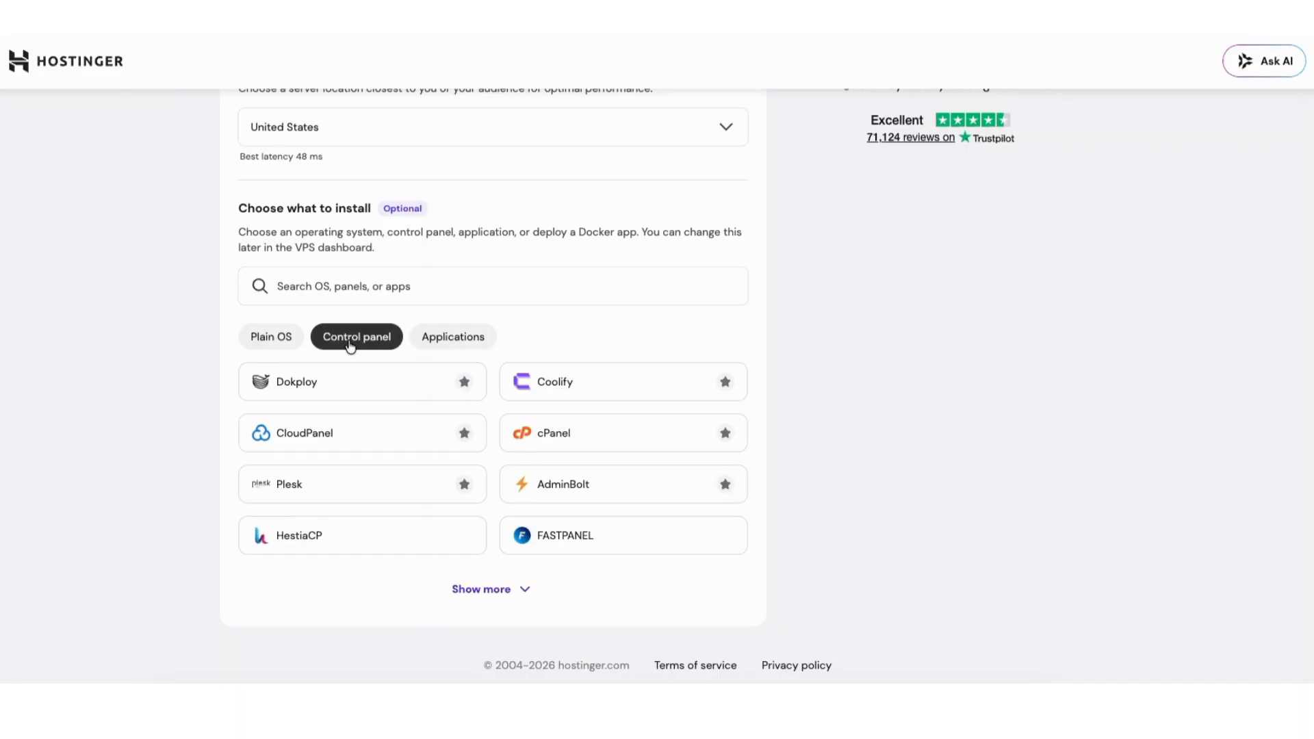
{"action": "left_click", "coordinate": [434, 342]}
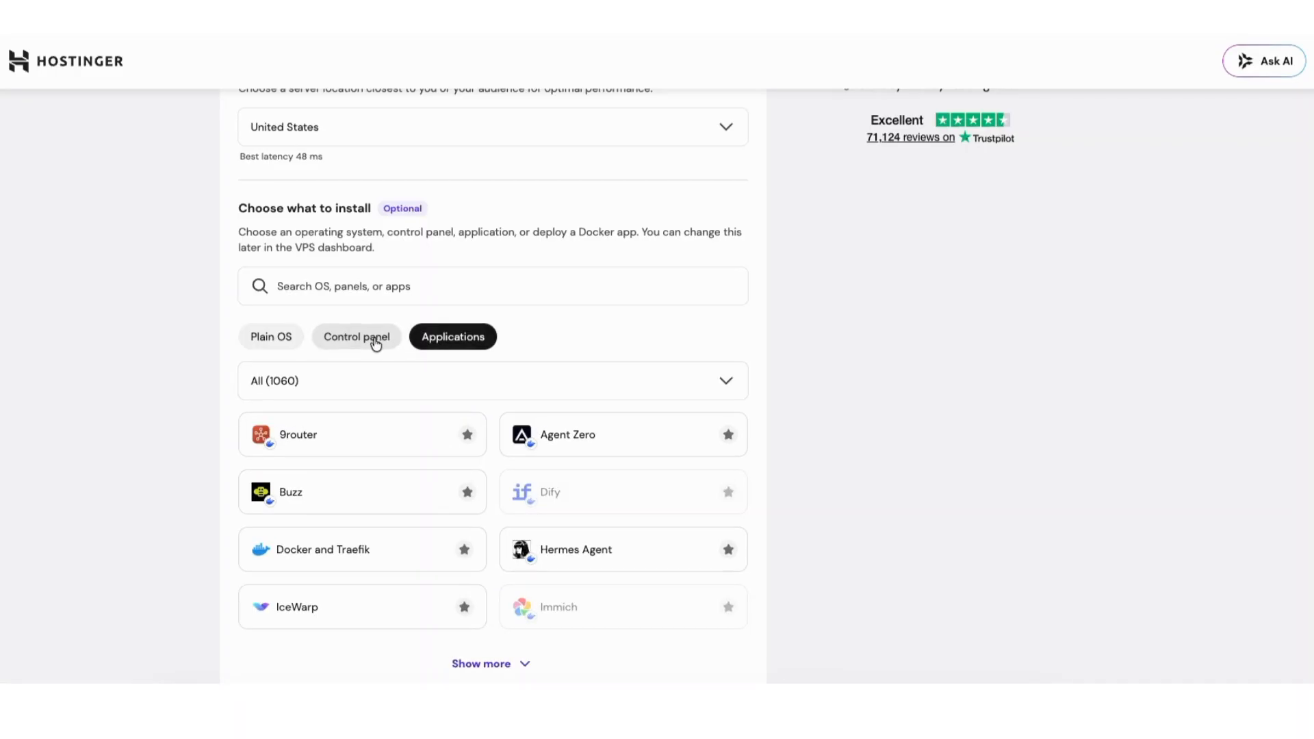
{"action": "left_click", "coordinate": [376, 343]}
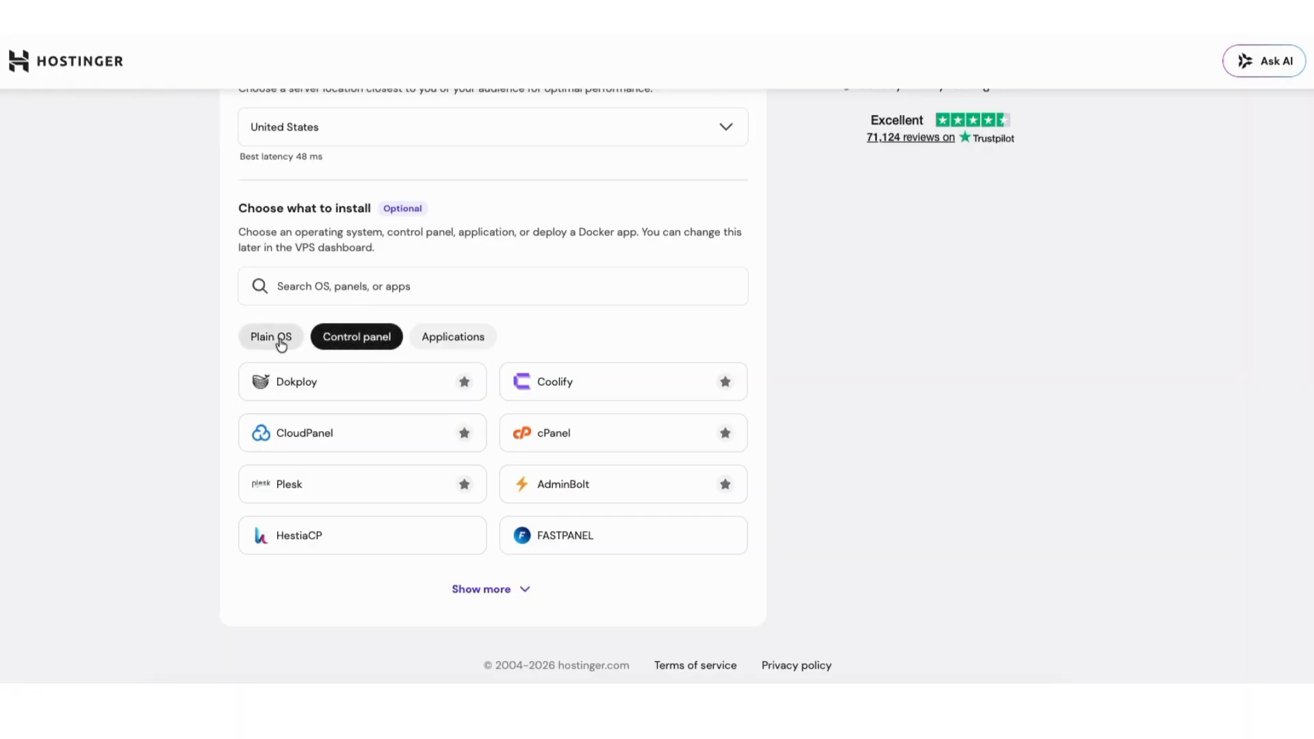
{"action": "left_click", "coordinate": [280, 342]}
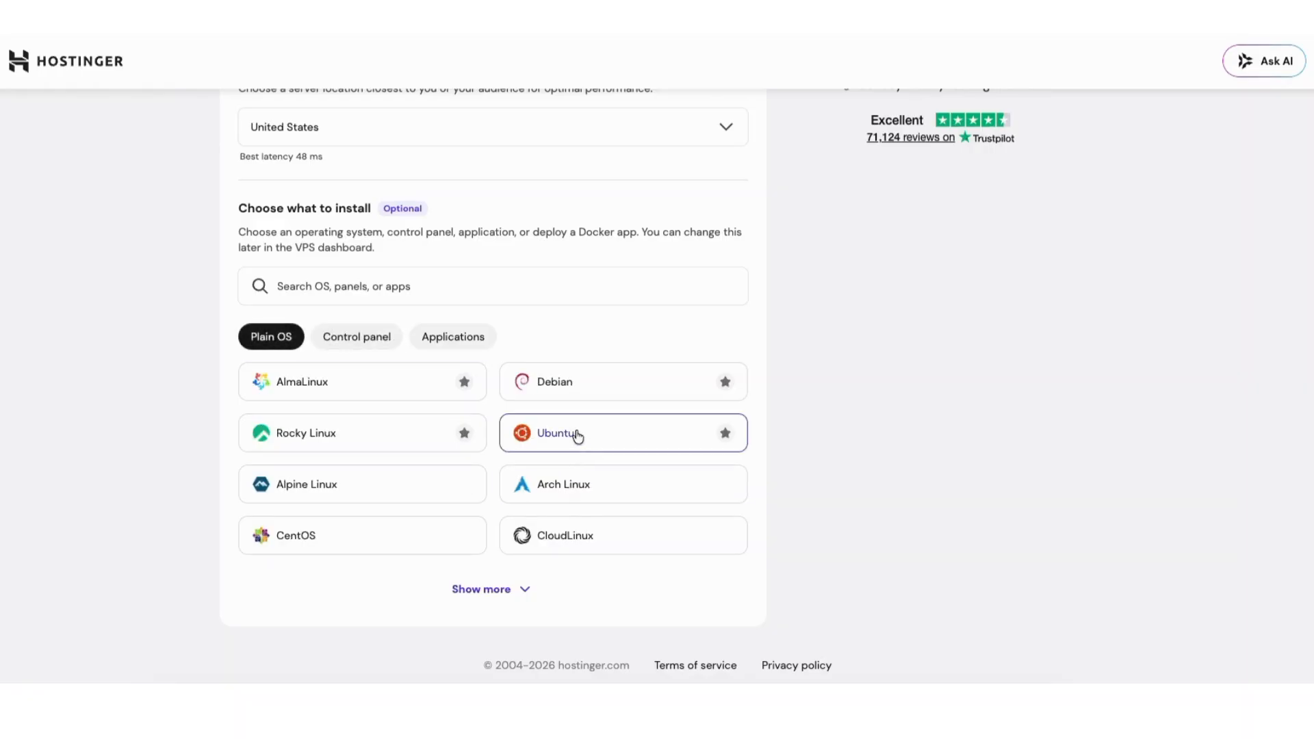
{"action": "left_click", "coordinate": [578, 437]}
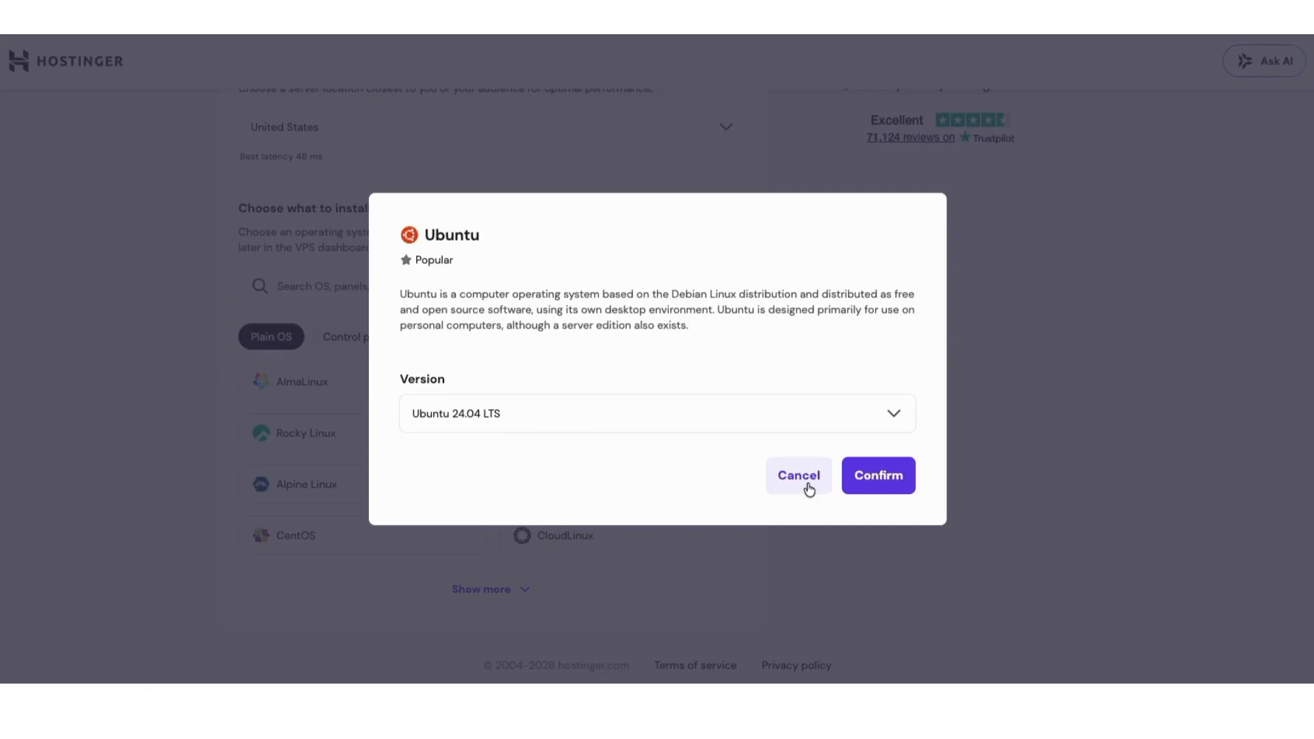
{"action": "left_click", "coordinate": [878, 477]}
Step: Return to the top of the cart and proceed to checkout with the $140.18 KVM 1 order
{"action": "scroll", "coordinate": [876, 484], "scroll_direction": "up", "scroll_amount": 5}
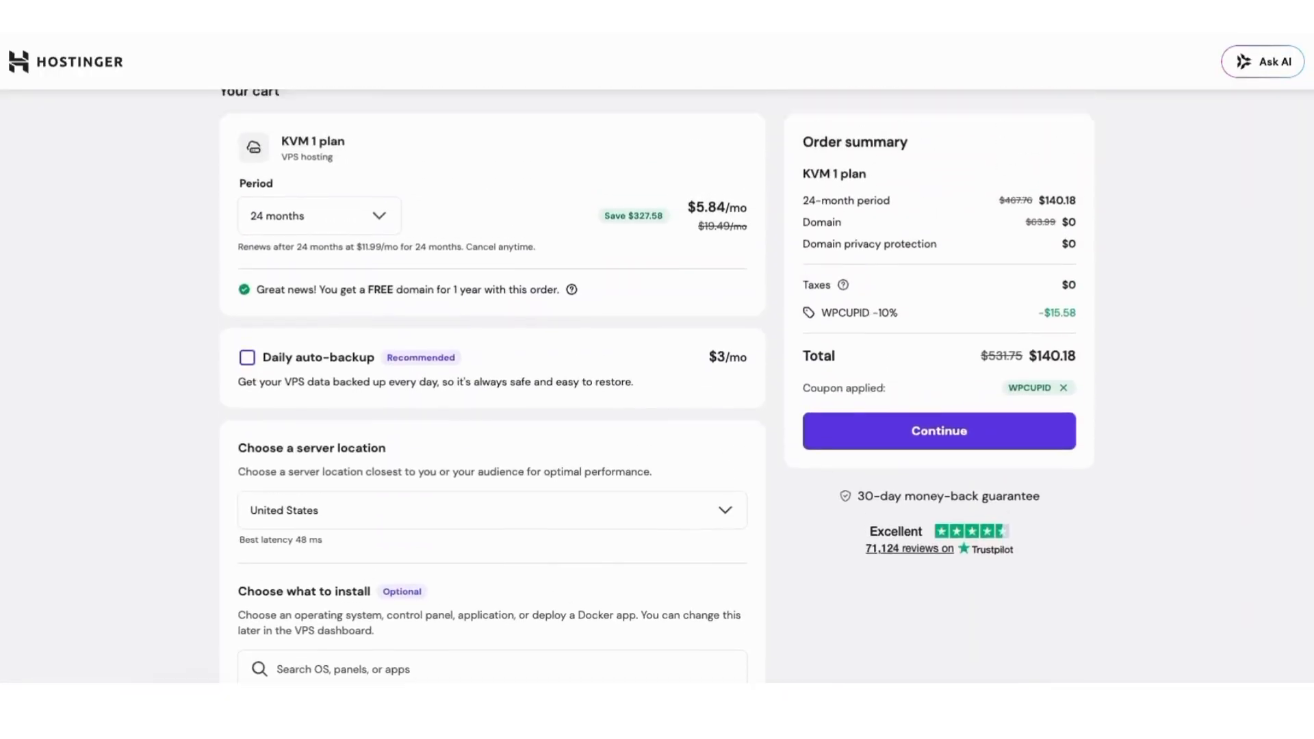
{"action": "scroll", "coordinate": [657, 385], "scroll_direction": "up", "scroll_amount": 1}
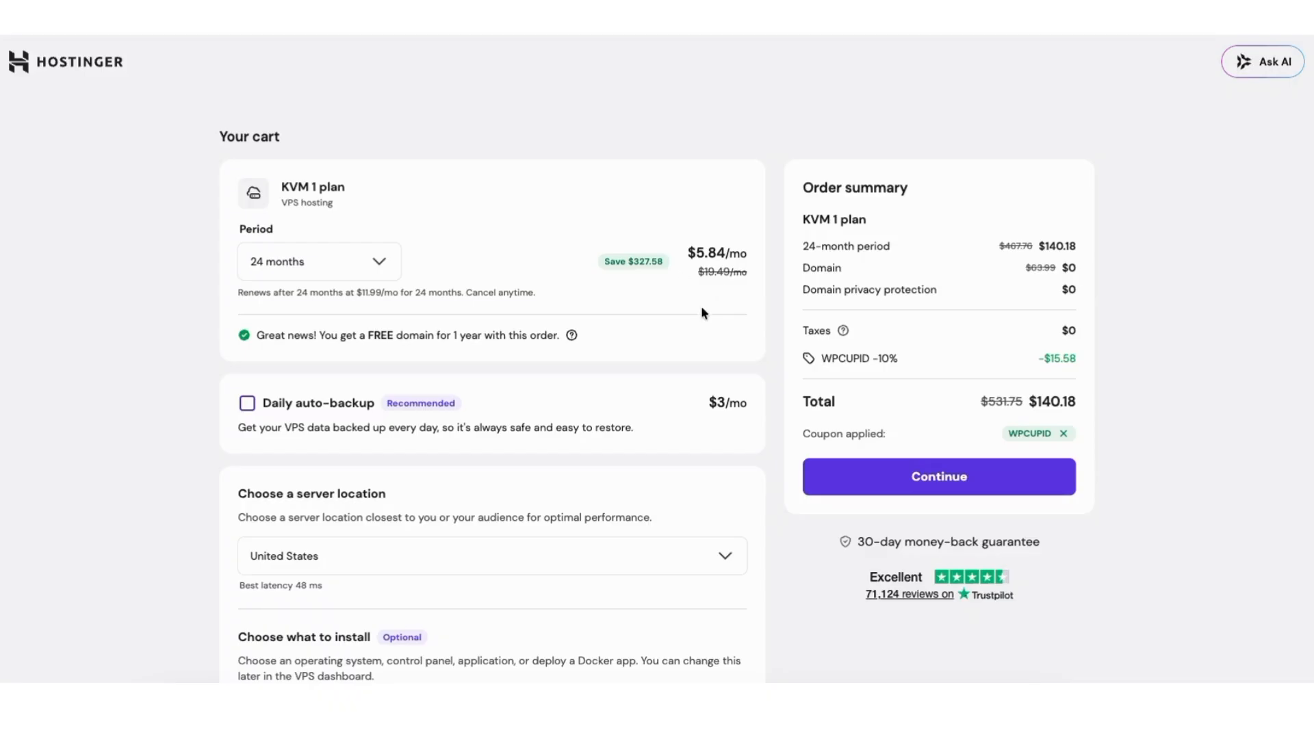
{"action": "left_click", "coordinate": [807, 474]}
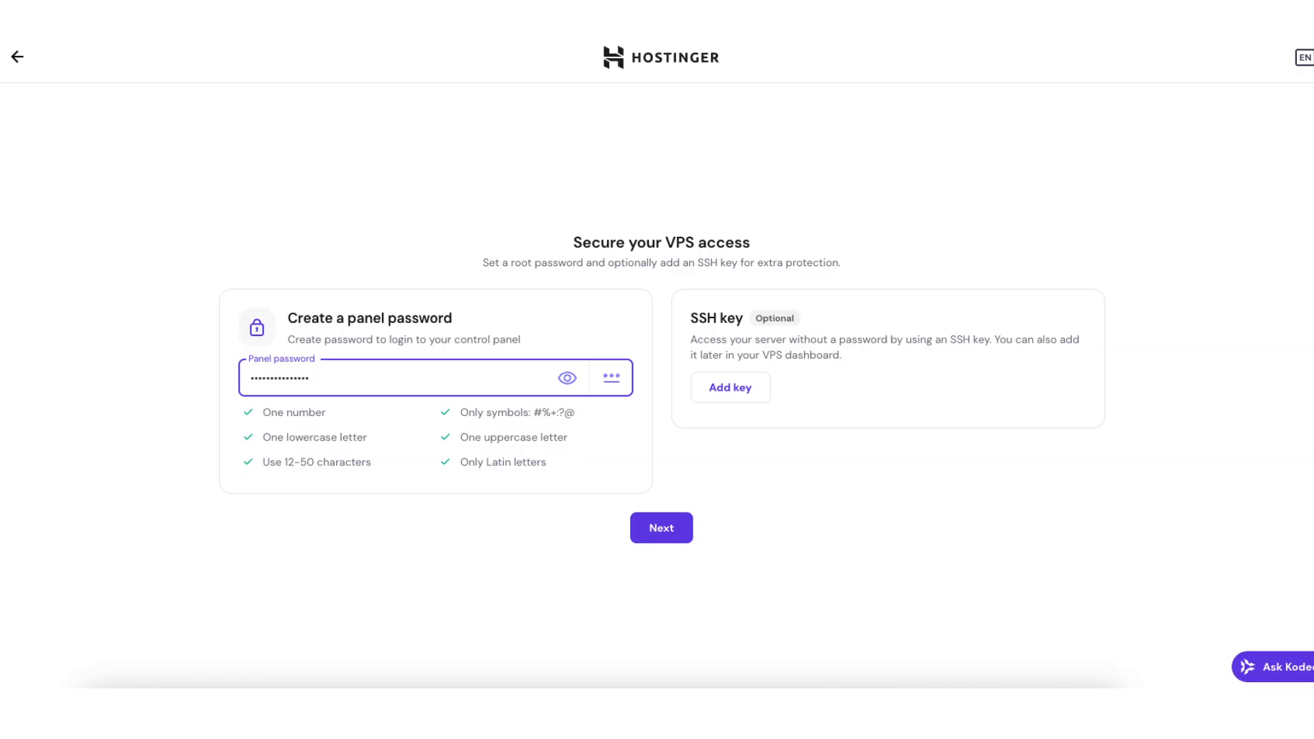
Step: Start adding an SSH key for access to the new VPS
{"action": "left_click", "coordinate": [730, 387]}
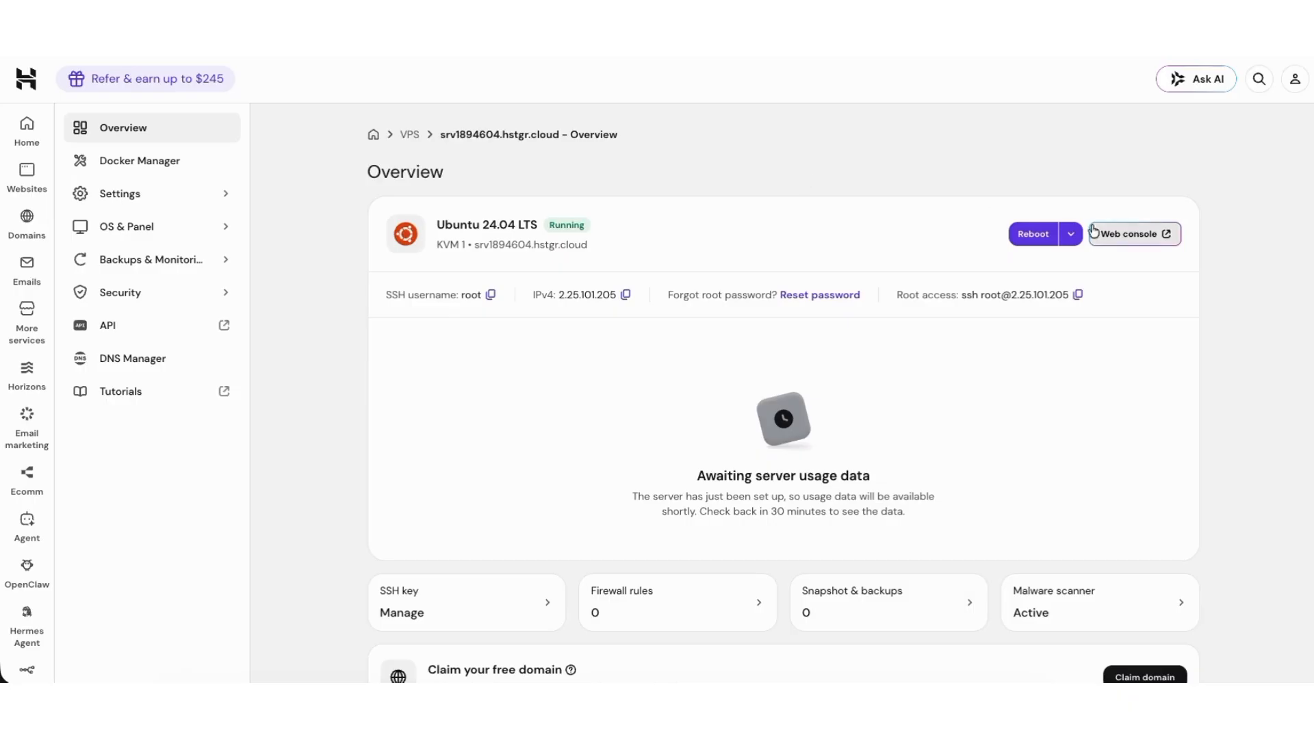
Step: Launch the browser web console as root on the Ubuntu 24.04 VPS
{"action": "left_click", "coordinate": [1134, 236]}
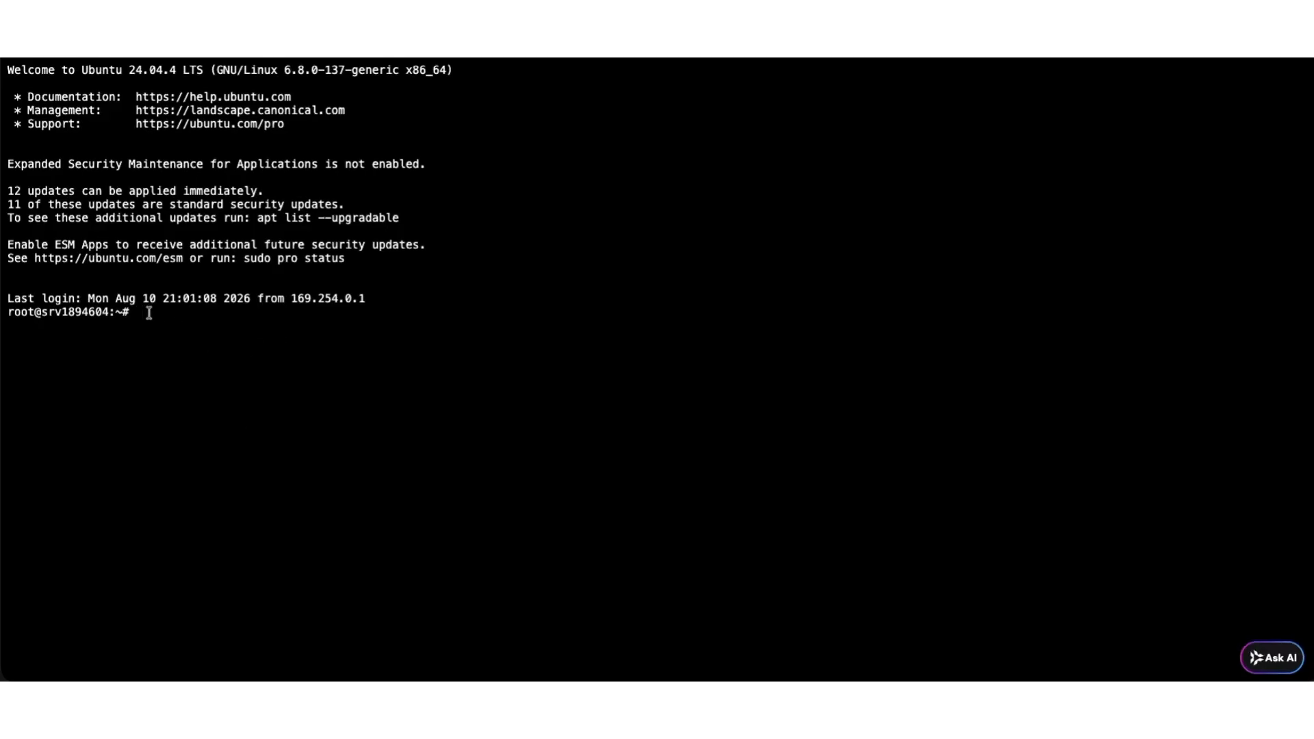
Step: Run 'apt update && apt upgrade -y' to upgrade 12 packages, then stage 'apt autoremove -y'
{"action": "type", "text": "apt update && apt upgrade -y"}
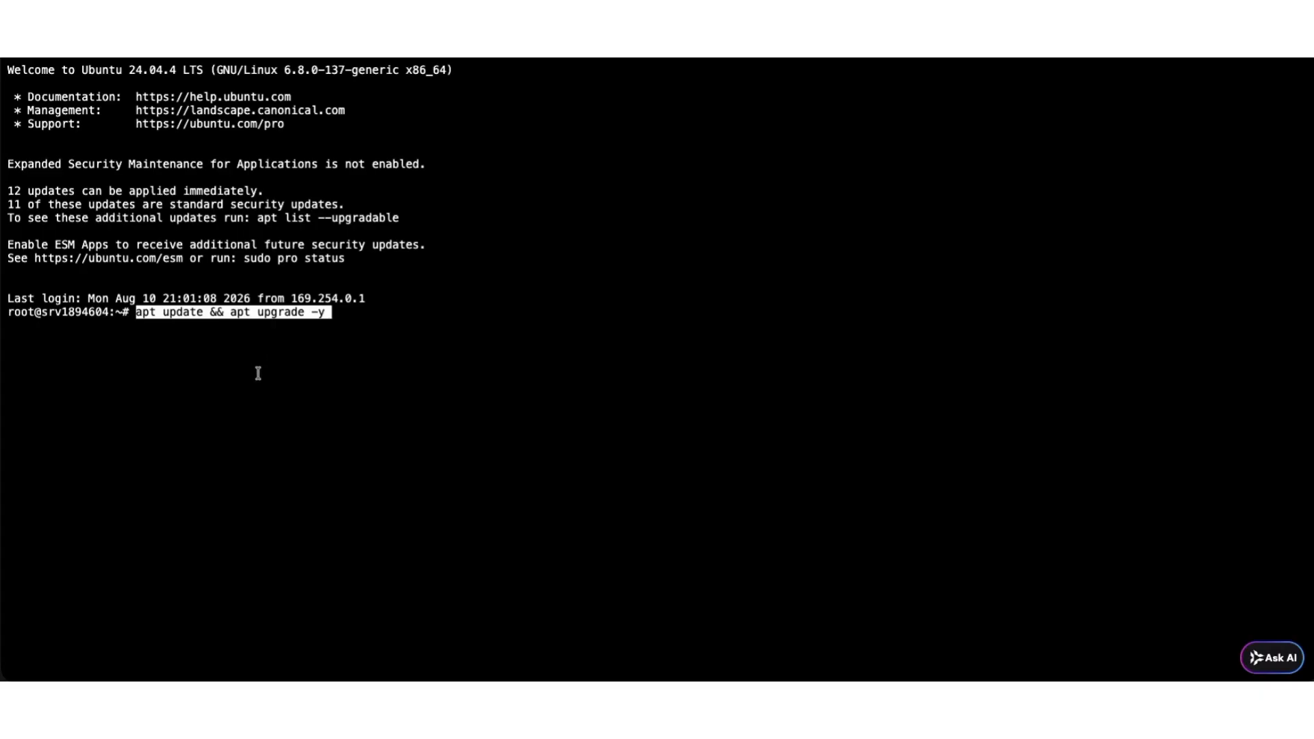
{"action": "key", "text": "Return"}
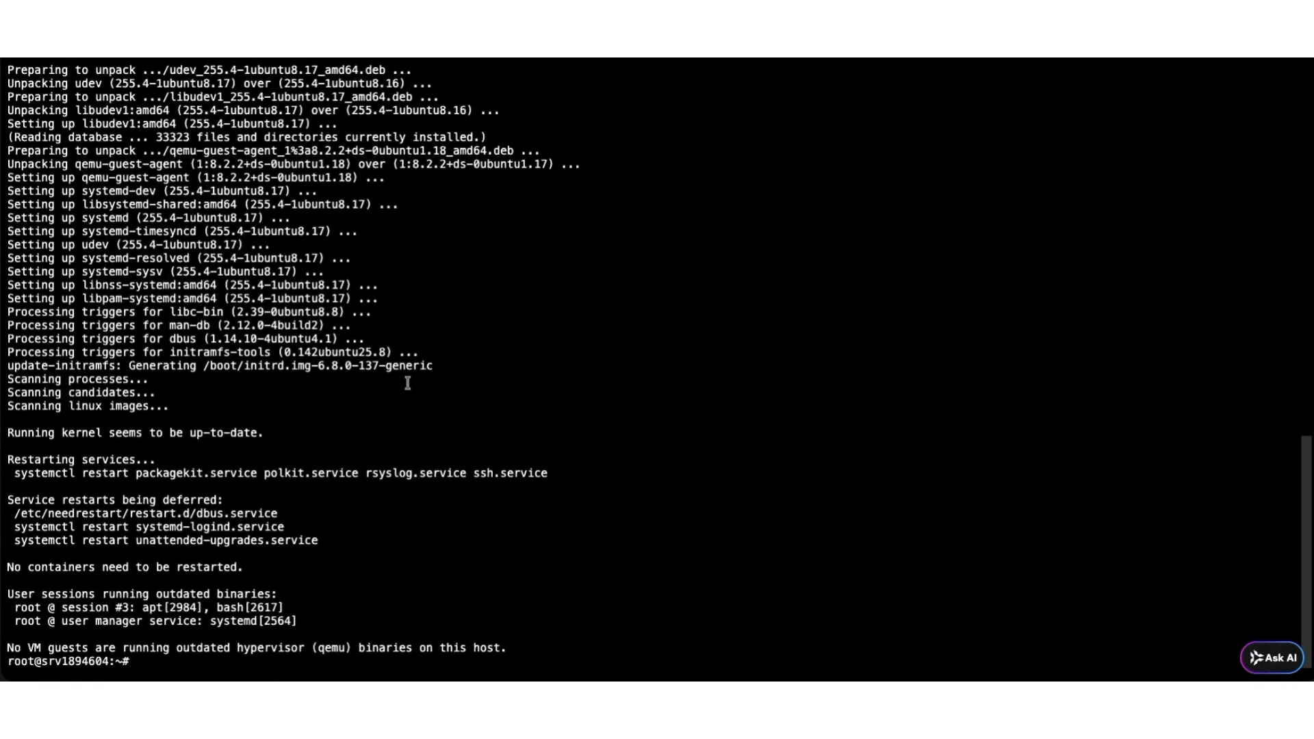
{"action": "type", "text": "apt autoremove -y"}
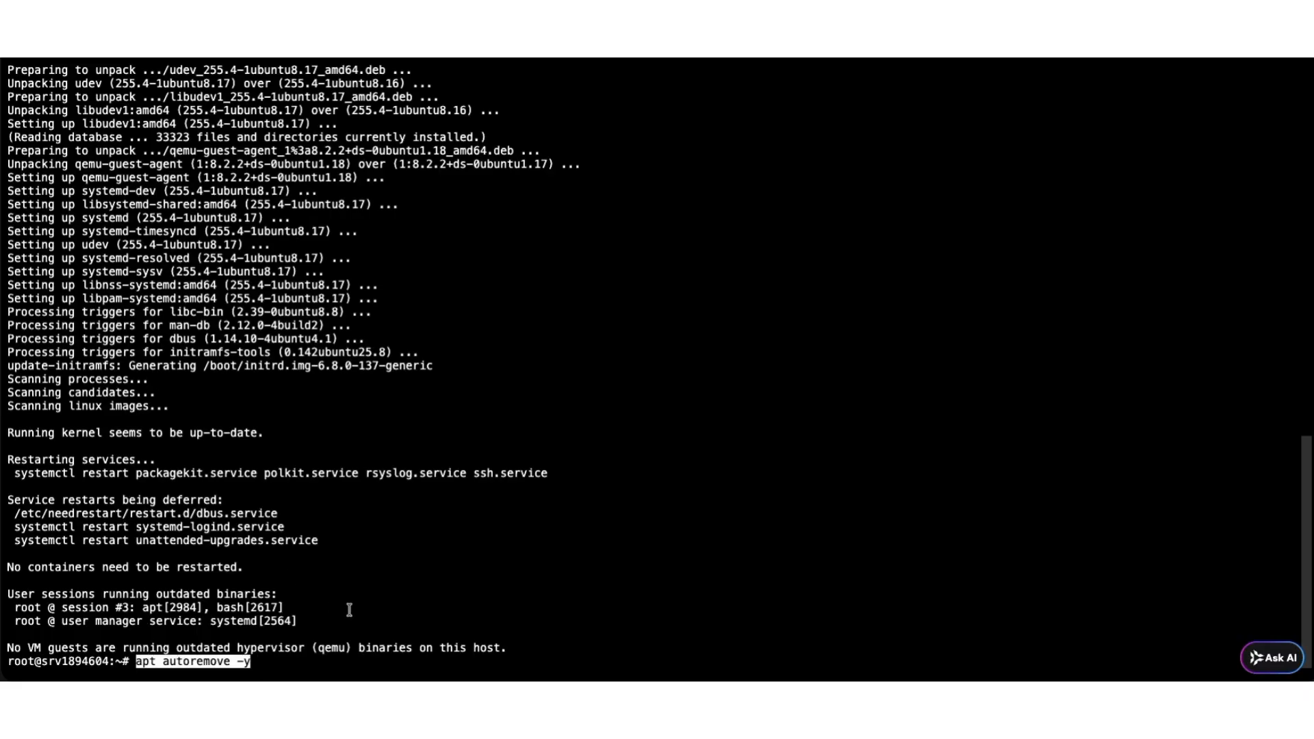
Step: Run 'apt autoremove -y' to clear out unused packages
{"action": "key", "text": "Return"}
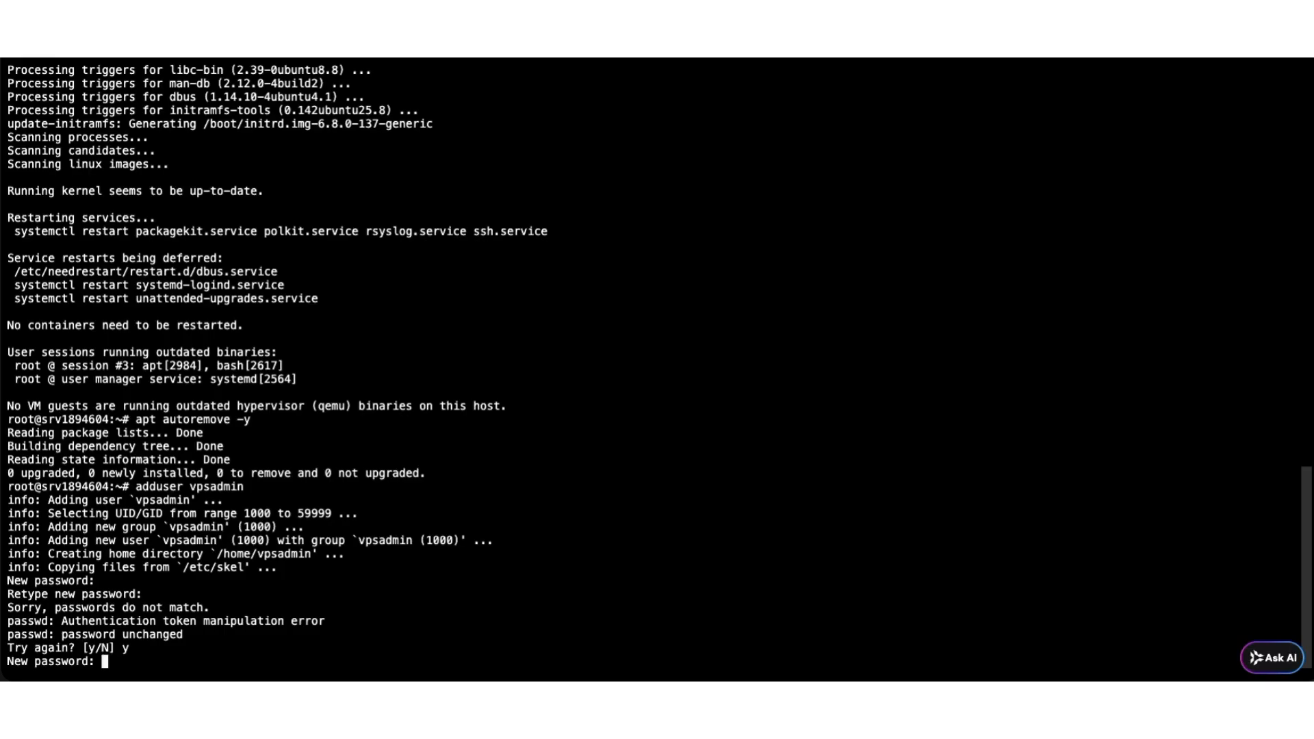
Step: Set and retype vpsadmin's password, leave all profile fields blank, and confirm with y
{"action": "key", "text": "Return"}
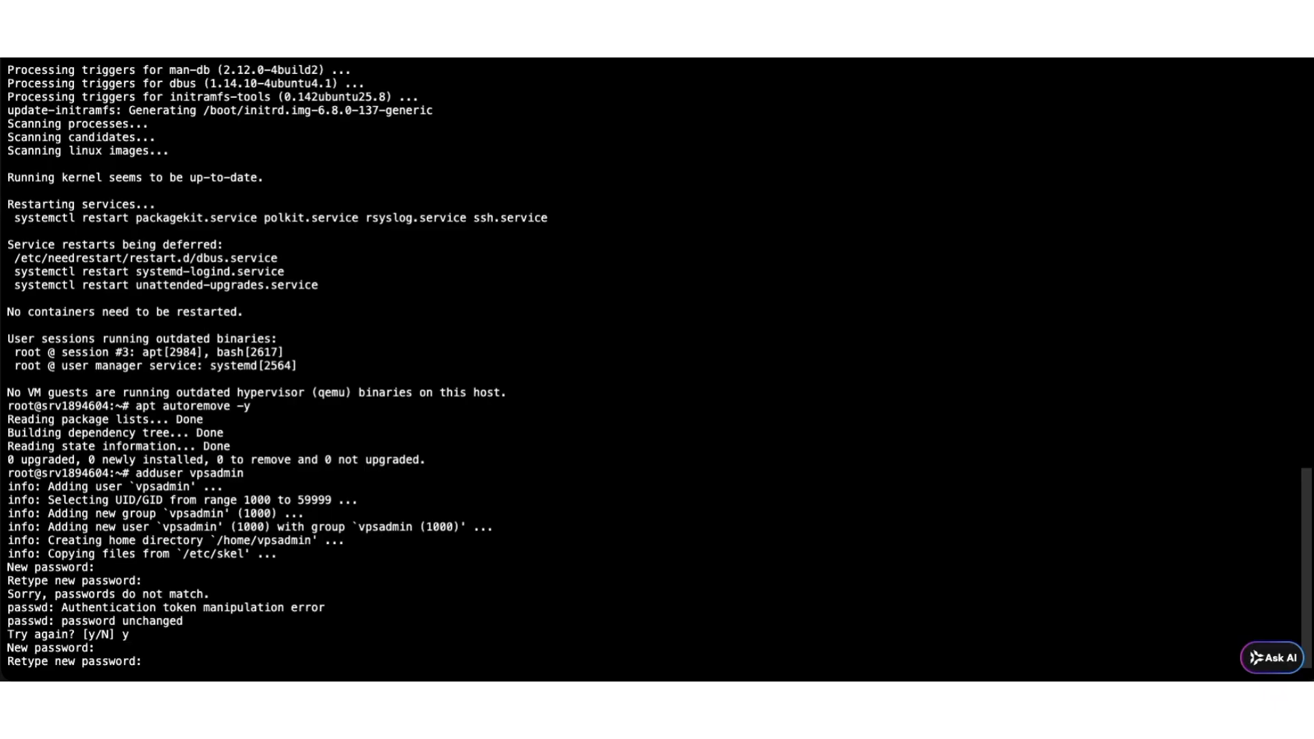
{"action": "key", "text": "Return"}
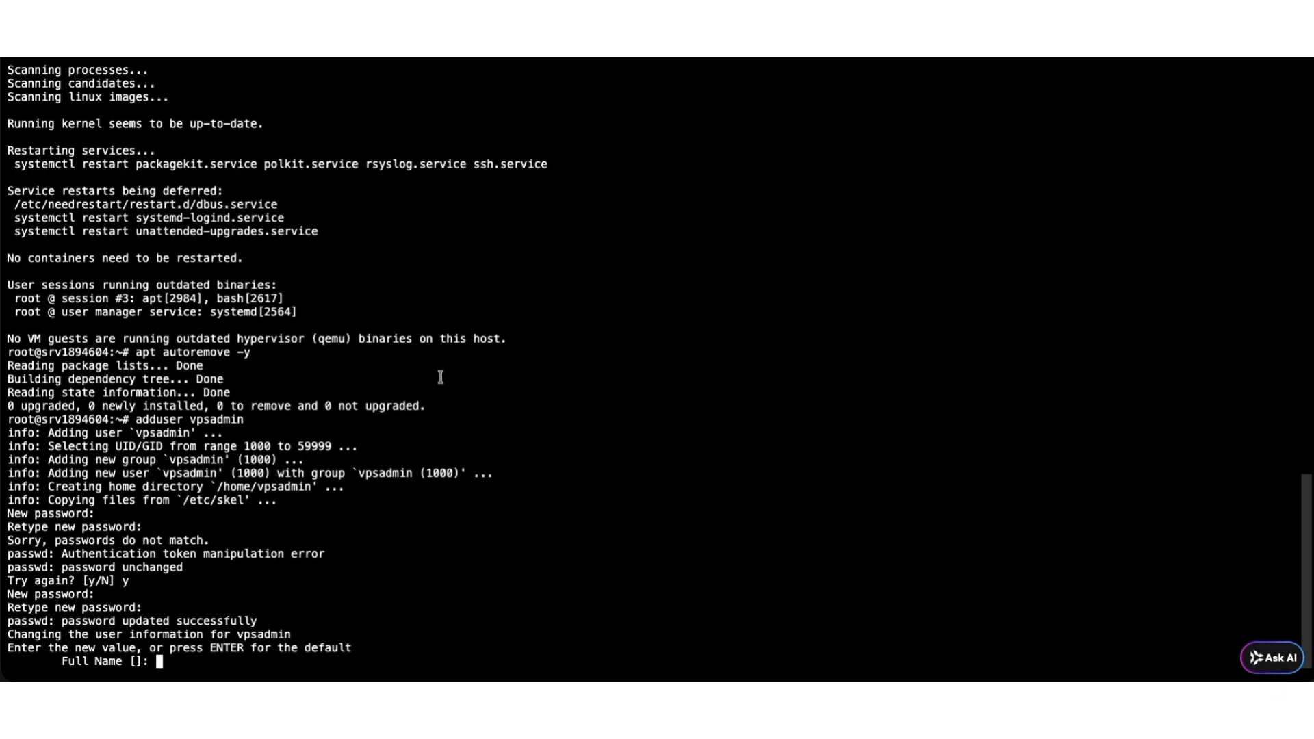
{"action": "key", "text": "Return"}
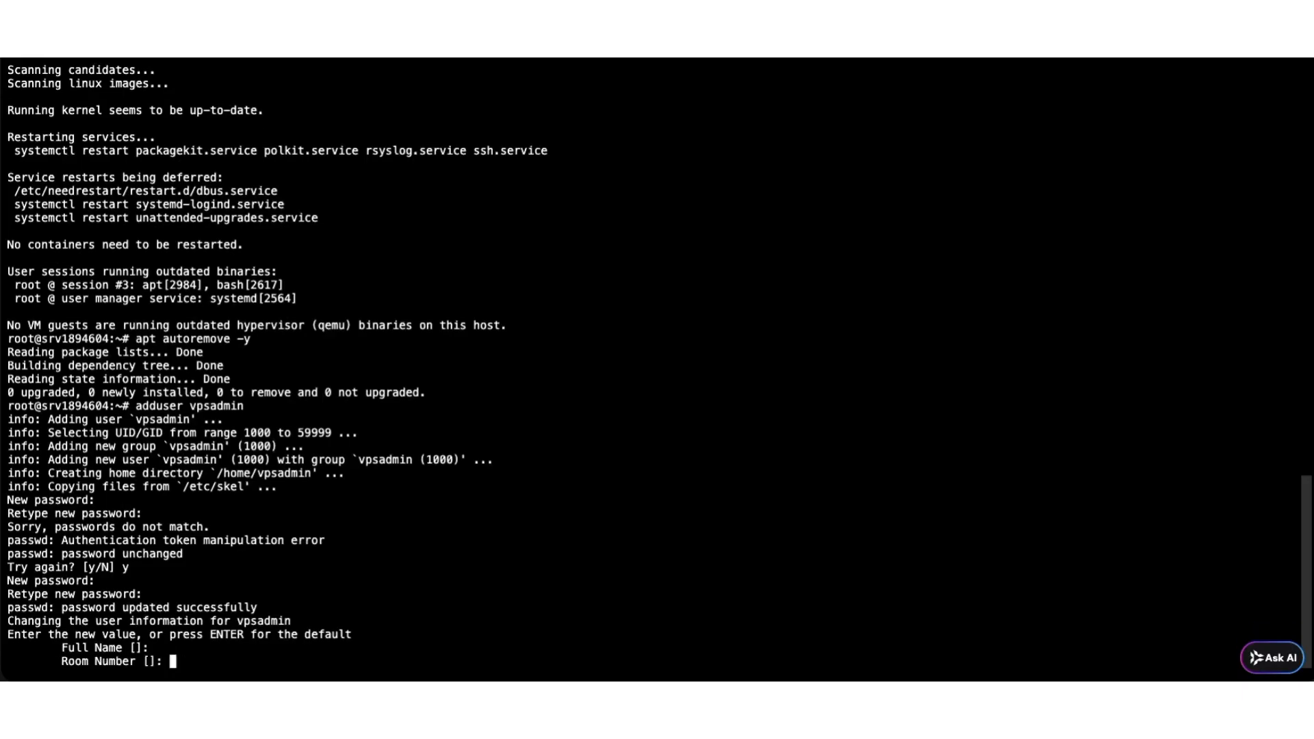
{"action": "key", "text": "Return"}
{"action": "key", "text": "Return"}
{"action": "key", "text": "Return"}
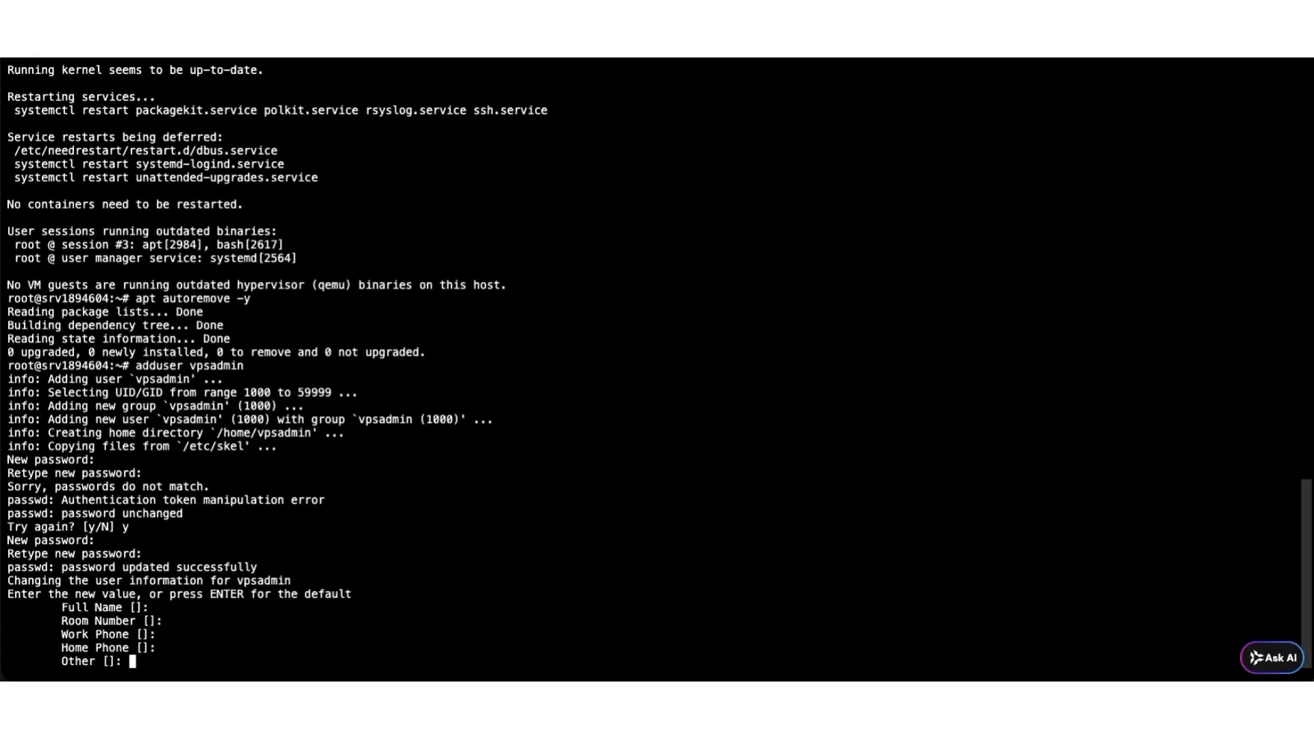
{"action": "key", "text": "Return"}
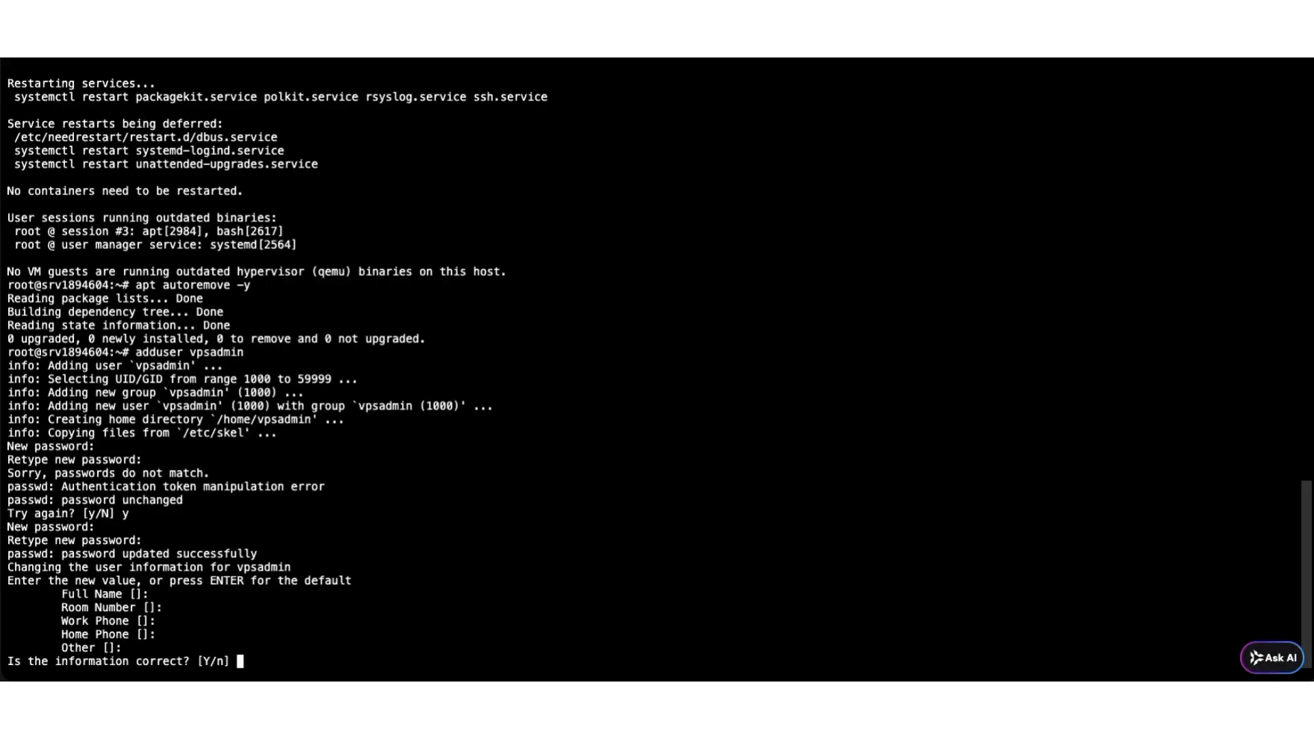
{"action": "type", "text": "y"}
{"action": "key", "text": "Return"}
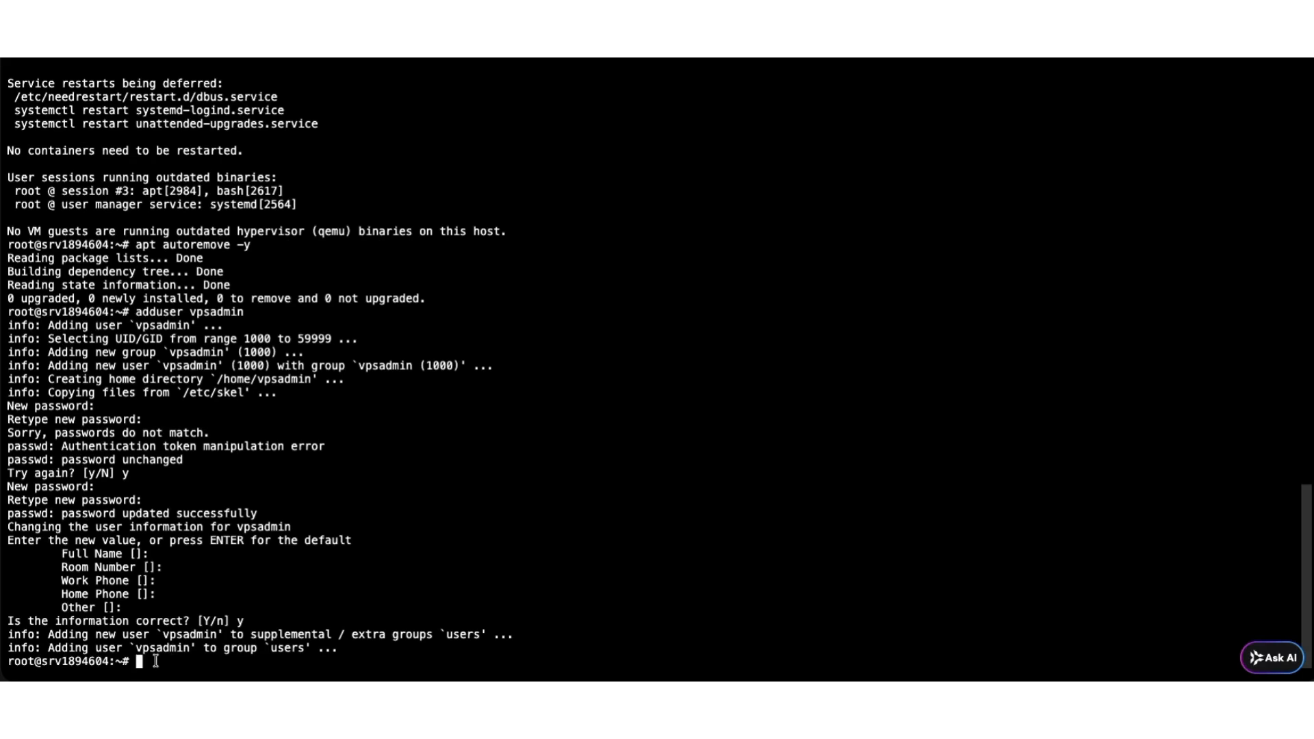
Step: Add vpsadmin to the sudo group with 'usermod -aG sudo vpsadmin' and switch to it via 'su - vpsadmin'
{"action": "type", "text": "usermod -aG sudo vpsadmin"}
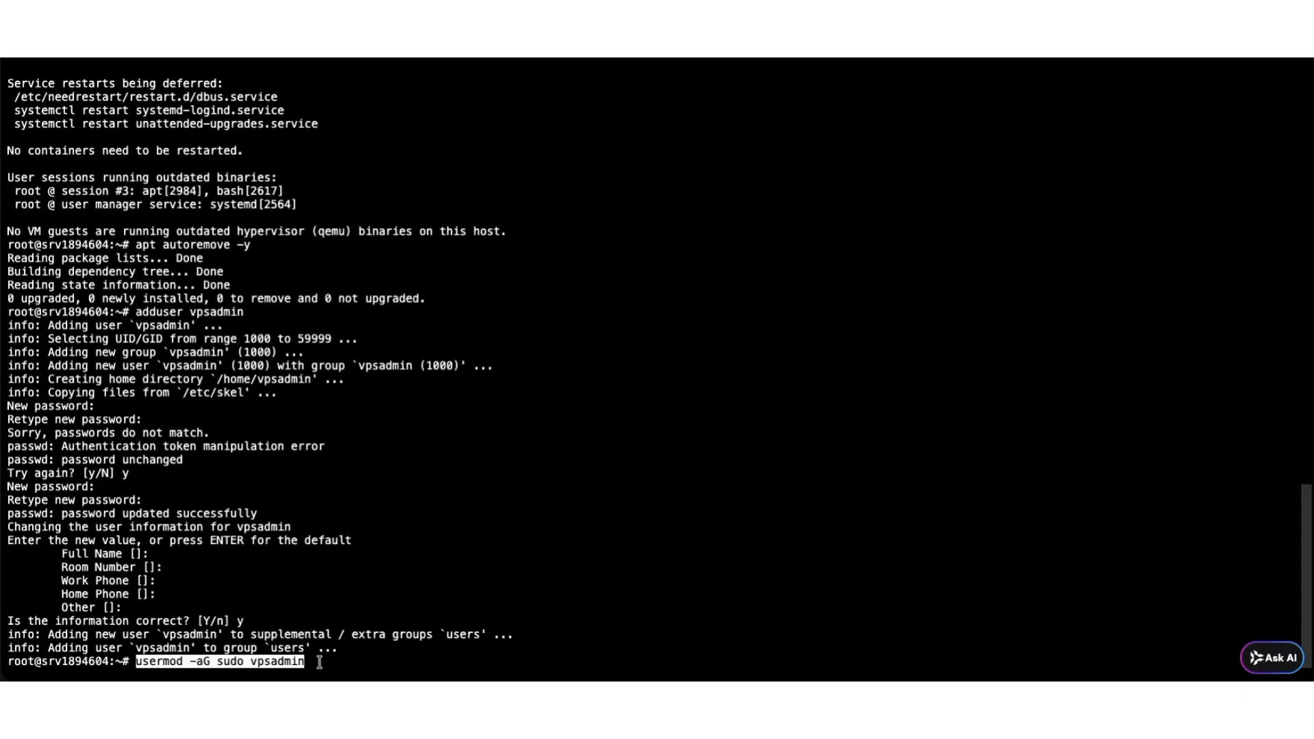
{"action": "key", "text": "Return"}
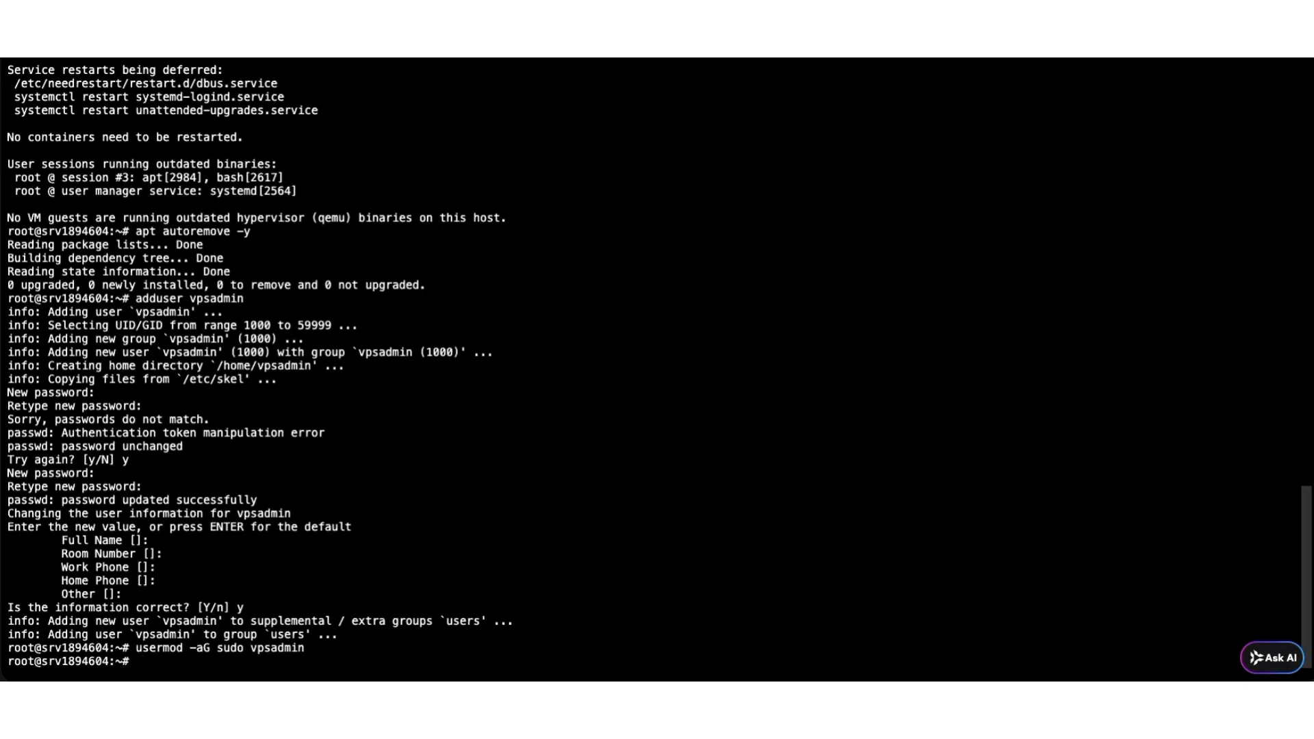
{"action": "type", "text": "su - vpsadmin"}
{"action": "key", "text": "Return"}
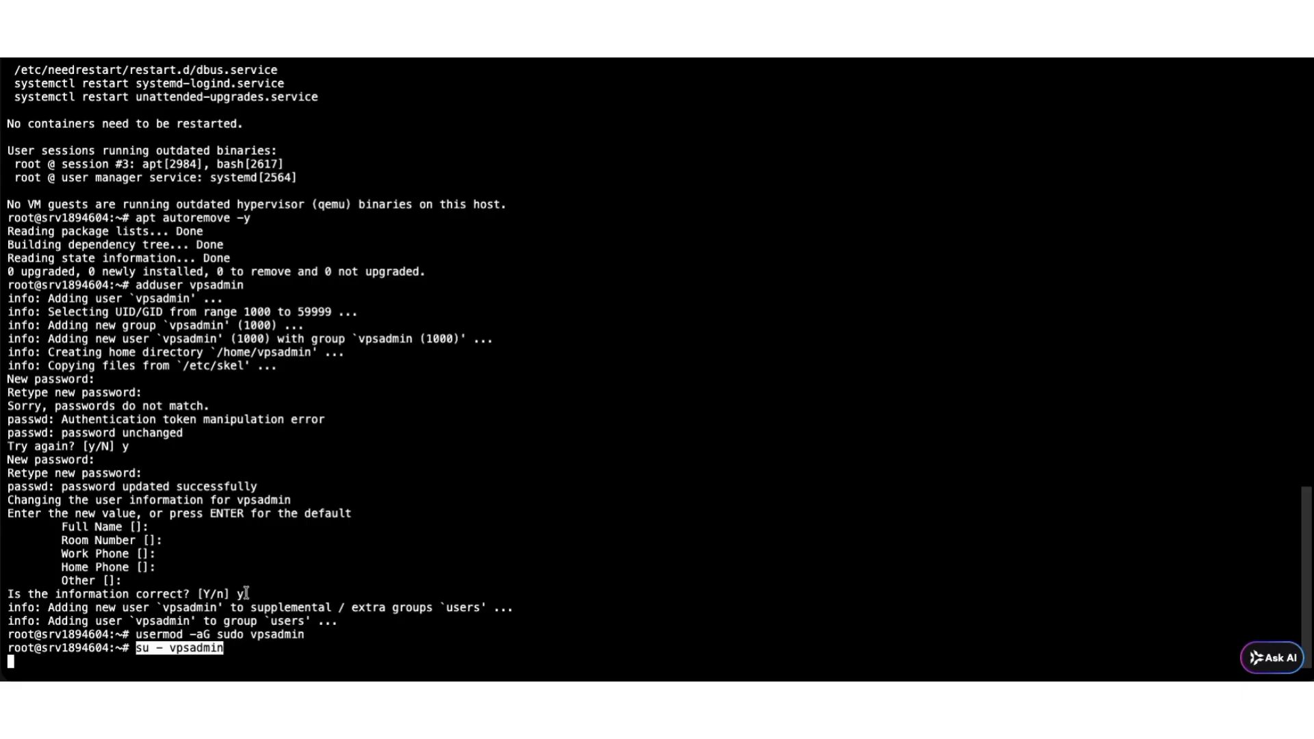
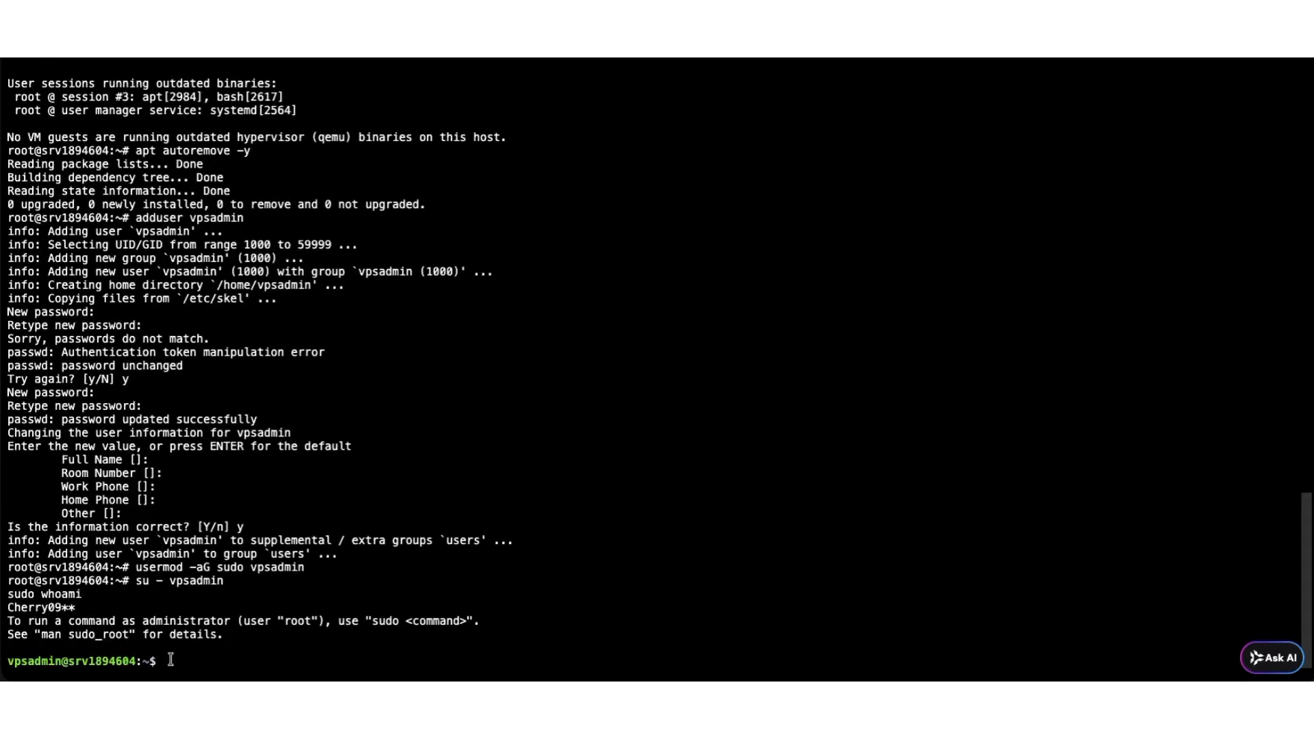
Step: Run 'sudo whoami' with vpsadmin's password and confirm it returns root
{"action": "key", "text": "Return"}
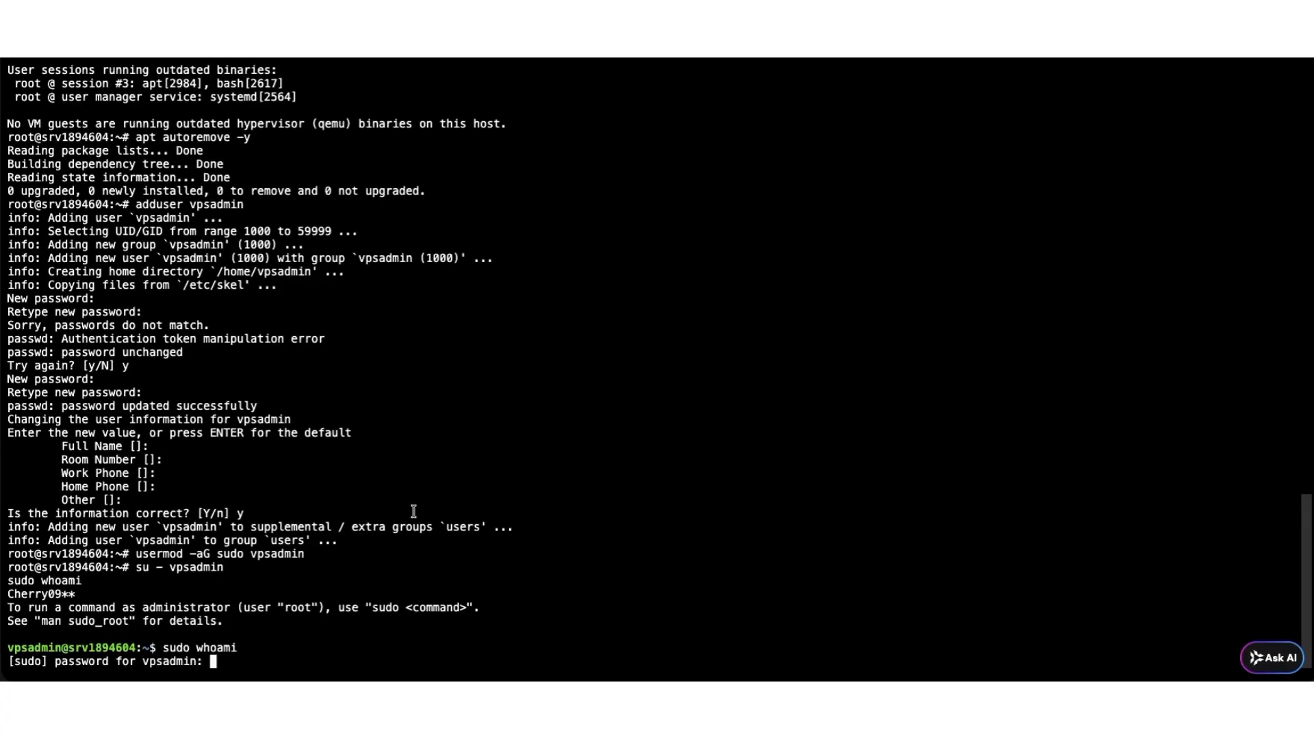
{"action": "key", "text": "Return"}
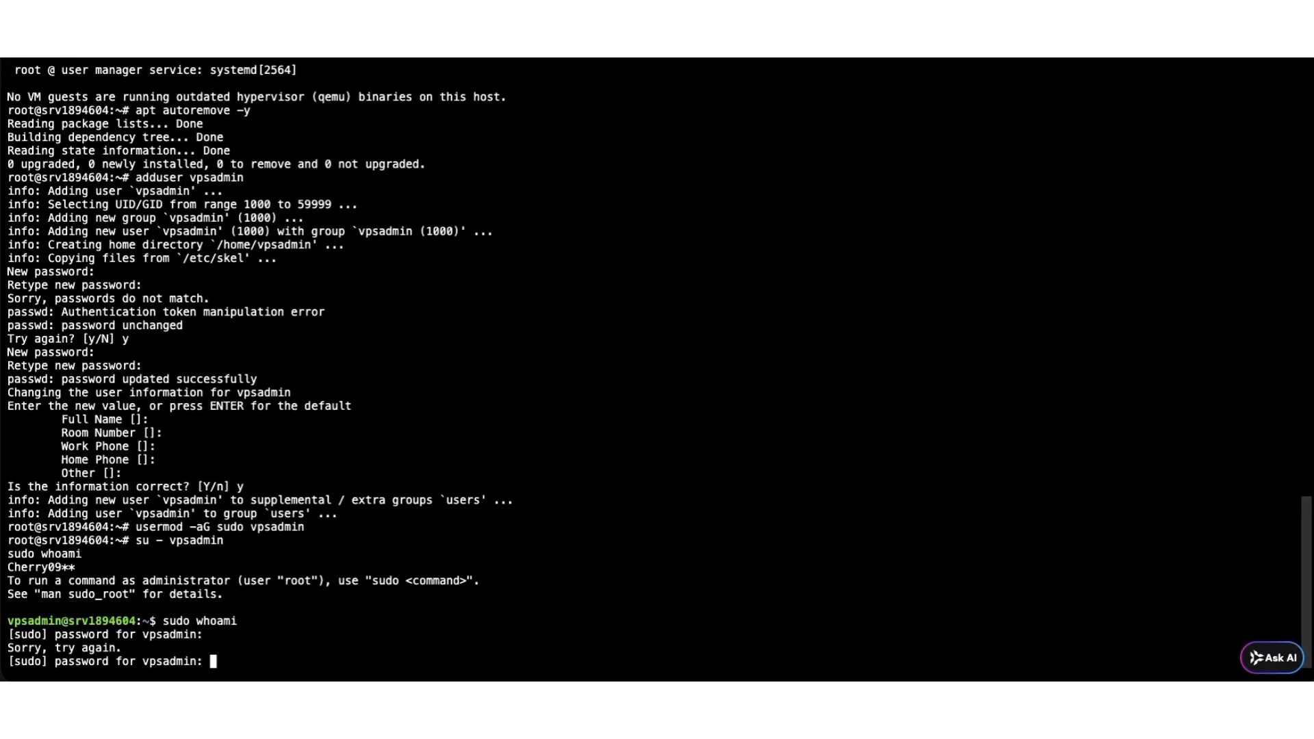
{"action": "key", "text": "Return"}
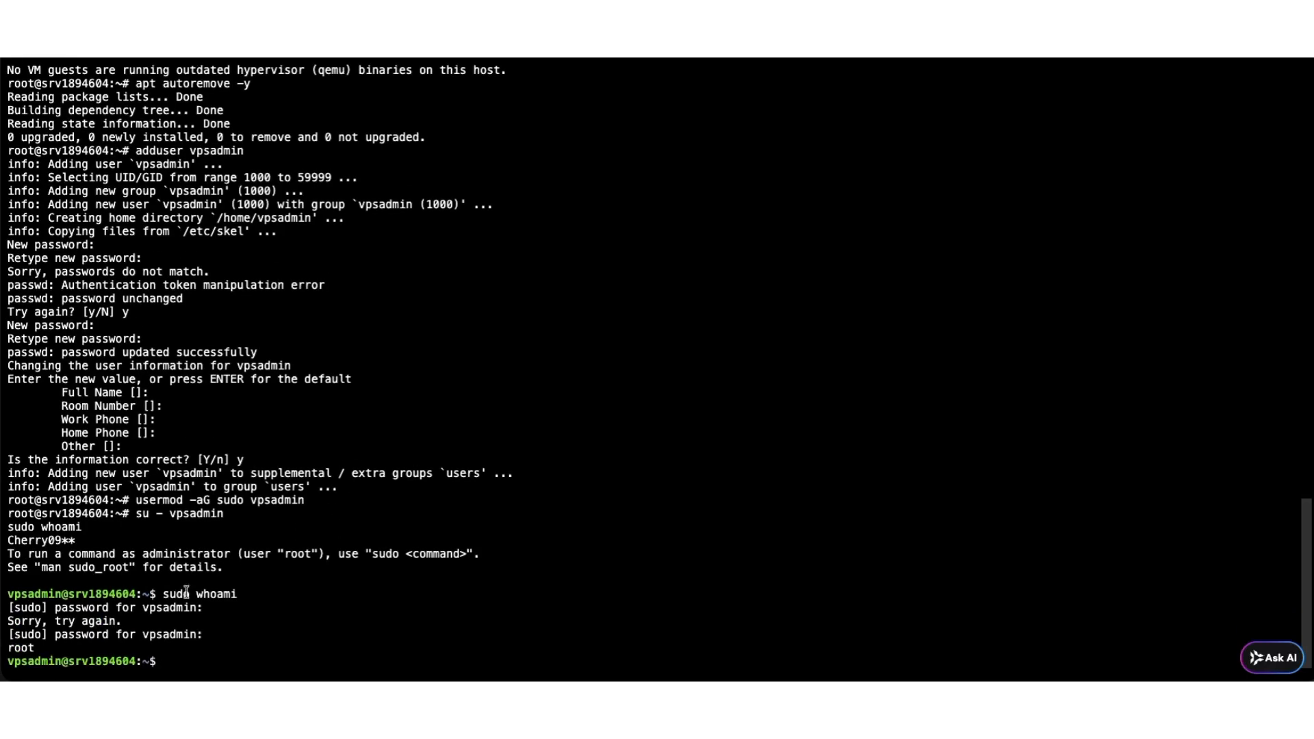
{"action": "left_click_drag", "start_coordinate": [15, 648], "coordinate": [54, 648]}
{"action": "left_click", "coordinate": [265, 645]}
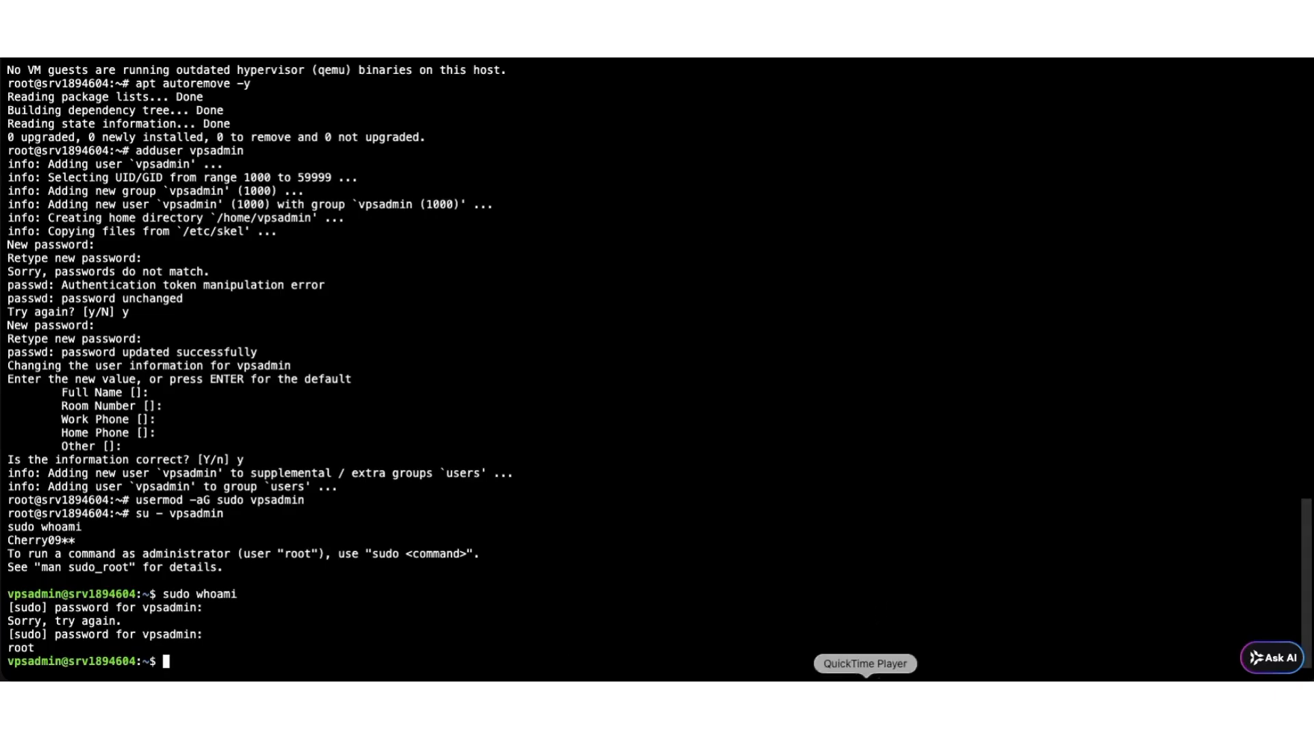
Step: In the Mac Terminal, run the ssh login command for vpsadmin to the VPS's IPv4 address
{"action": "left_click", "coordinate": [916, 699]}
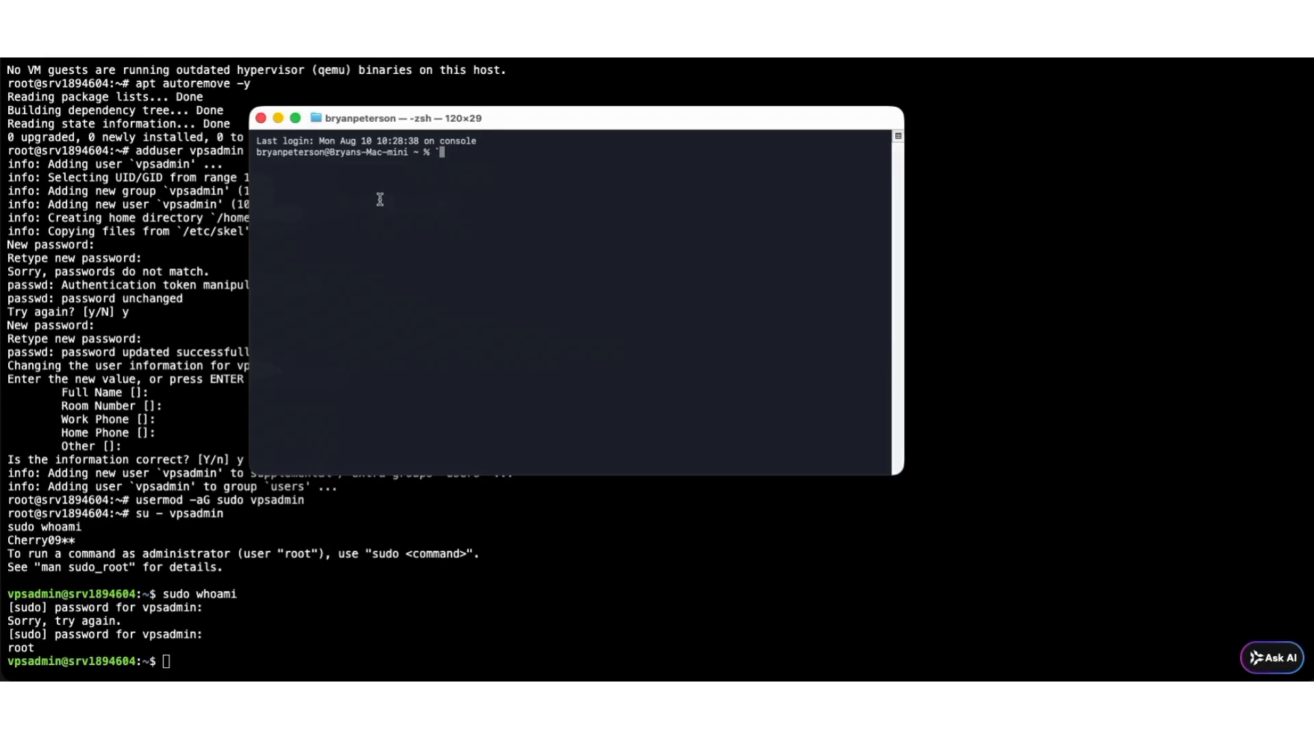
{"action": "type", "text": "ssh vpsadmin@YOUR_SERVER_IP"}
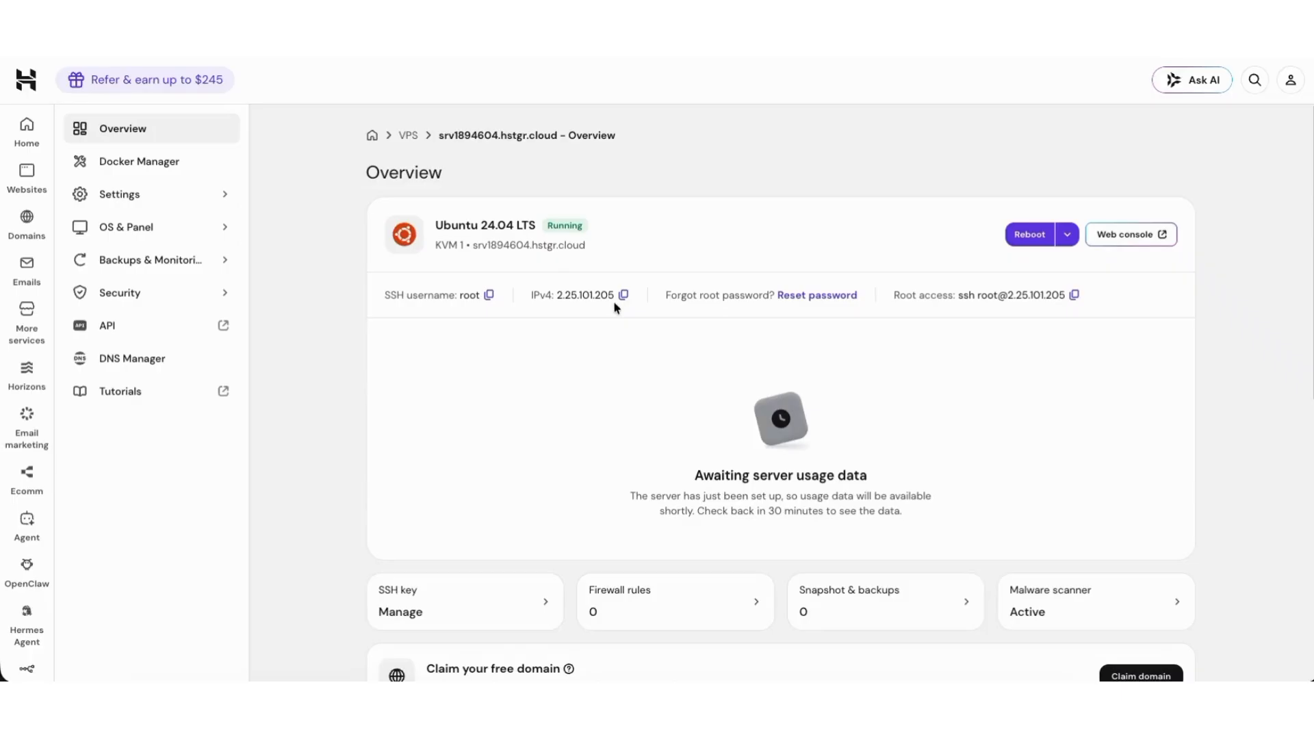
{"action": "left_click", "coordinate": [622, 295]}
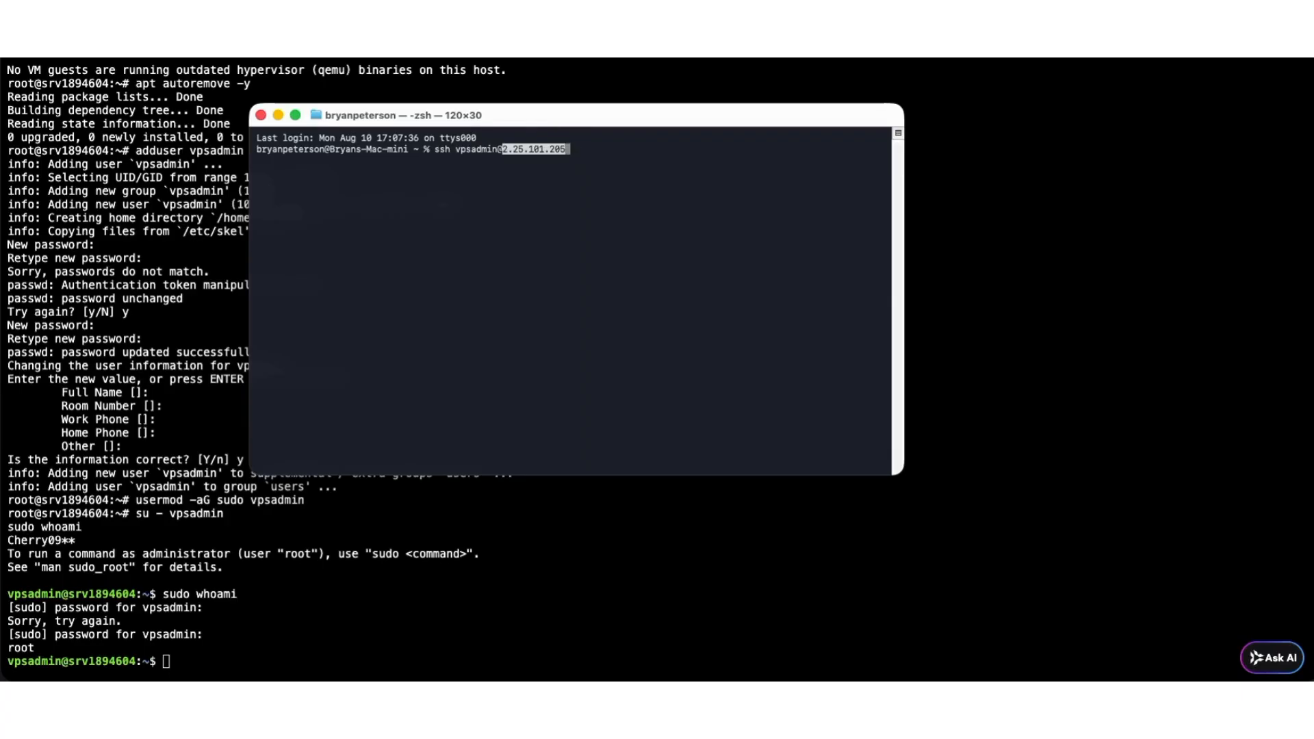
{"action": "key", "text": "Return"}
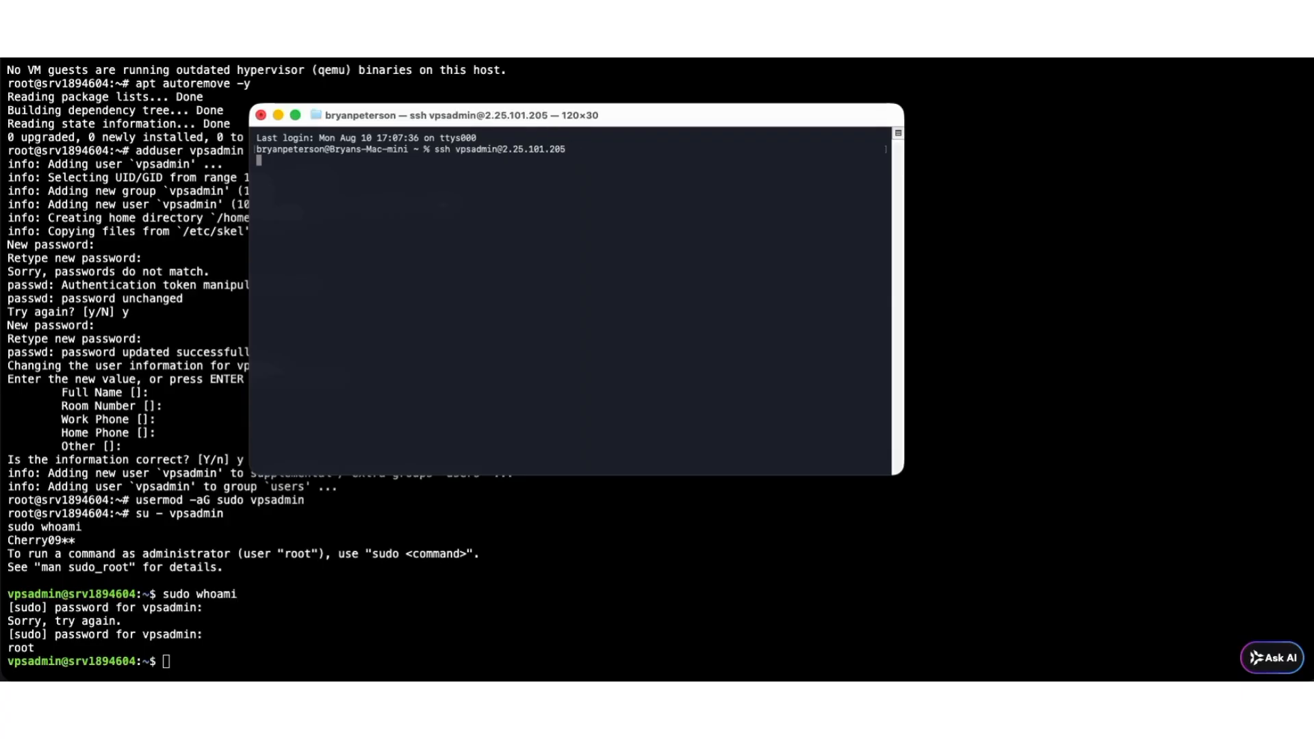
Step: Accept the server's host key and enter vpsadmin's password to complete the SSH login
{"action": "type", "text": "y"}
{"action": "key", "text": "Return"}
{"action": "type", "text": "yes', 'no' or the fingerprint: y"}
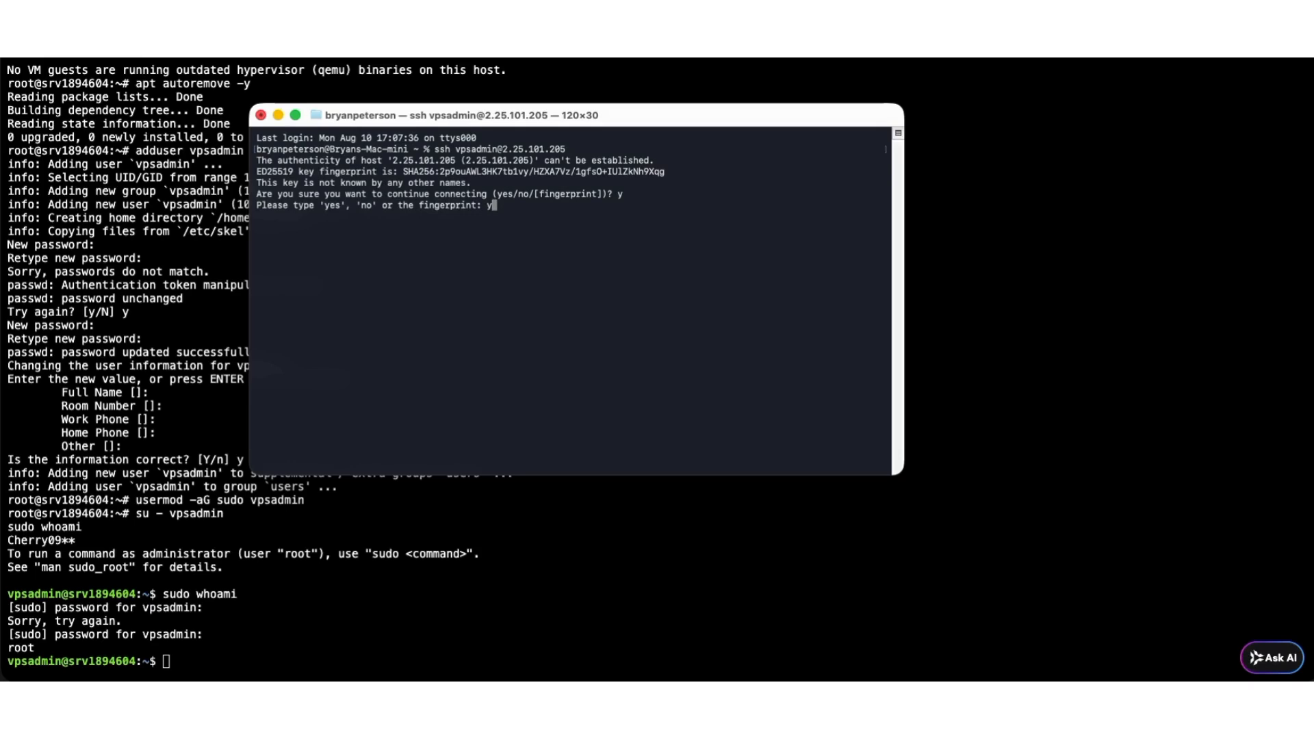
{"action": "key", "text": "Return"}
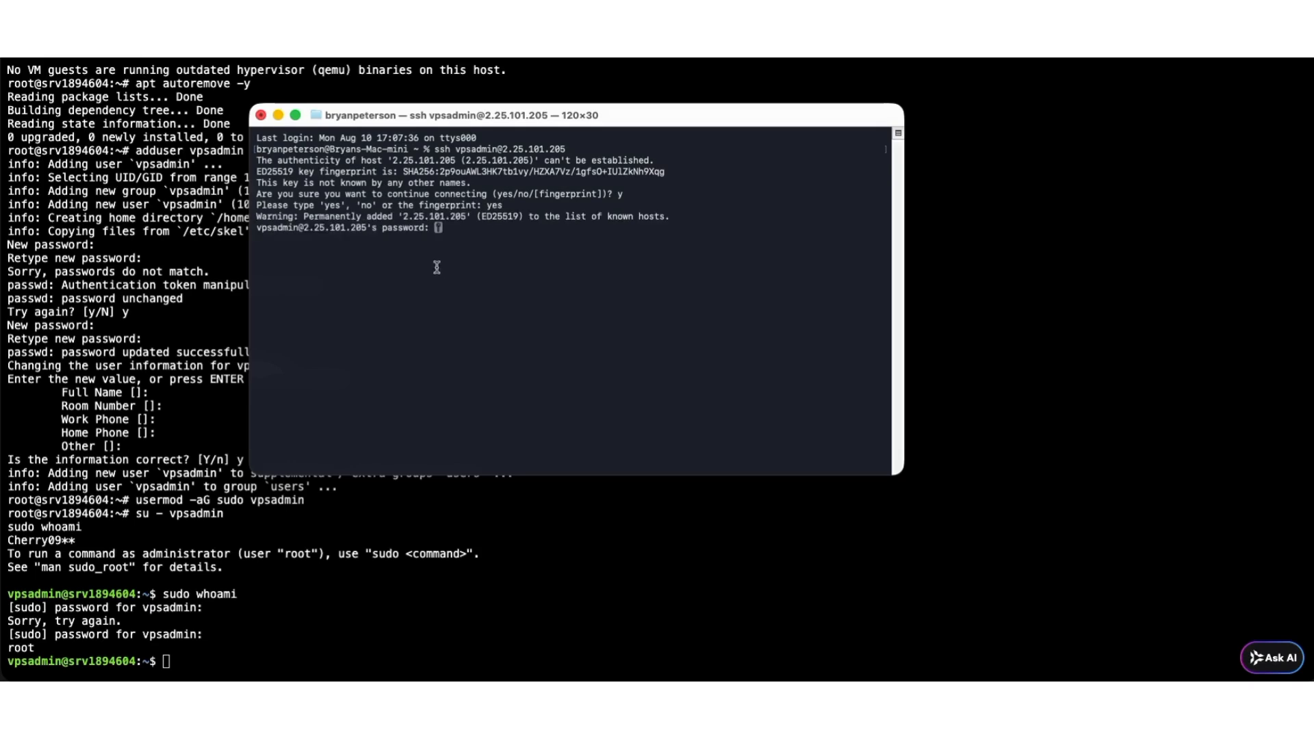
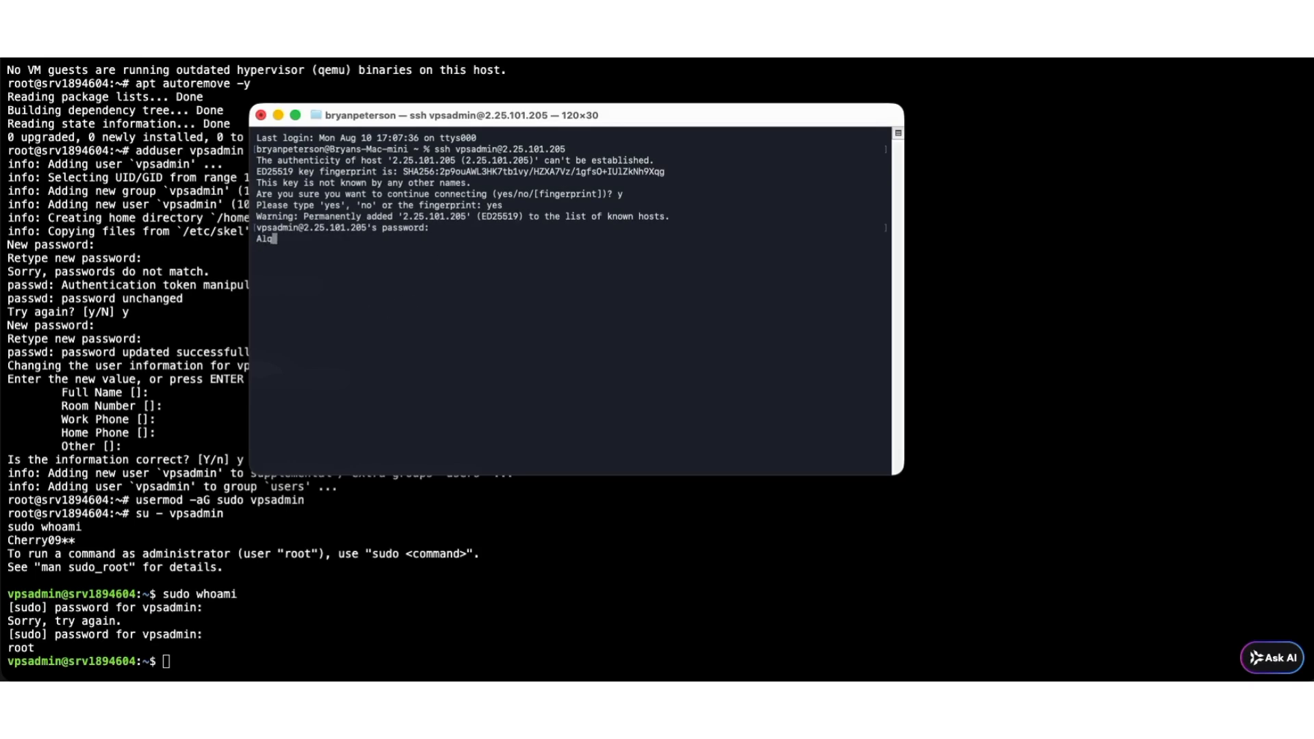
{"action": "key", "text": "Return"}
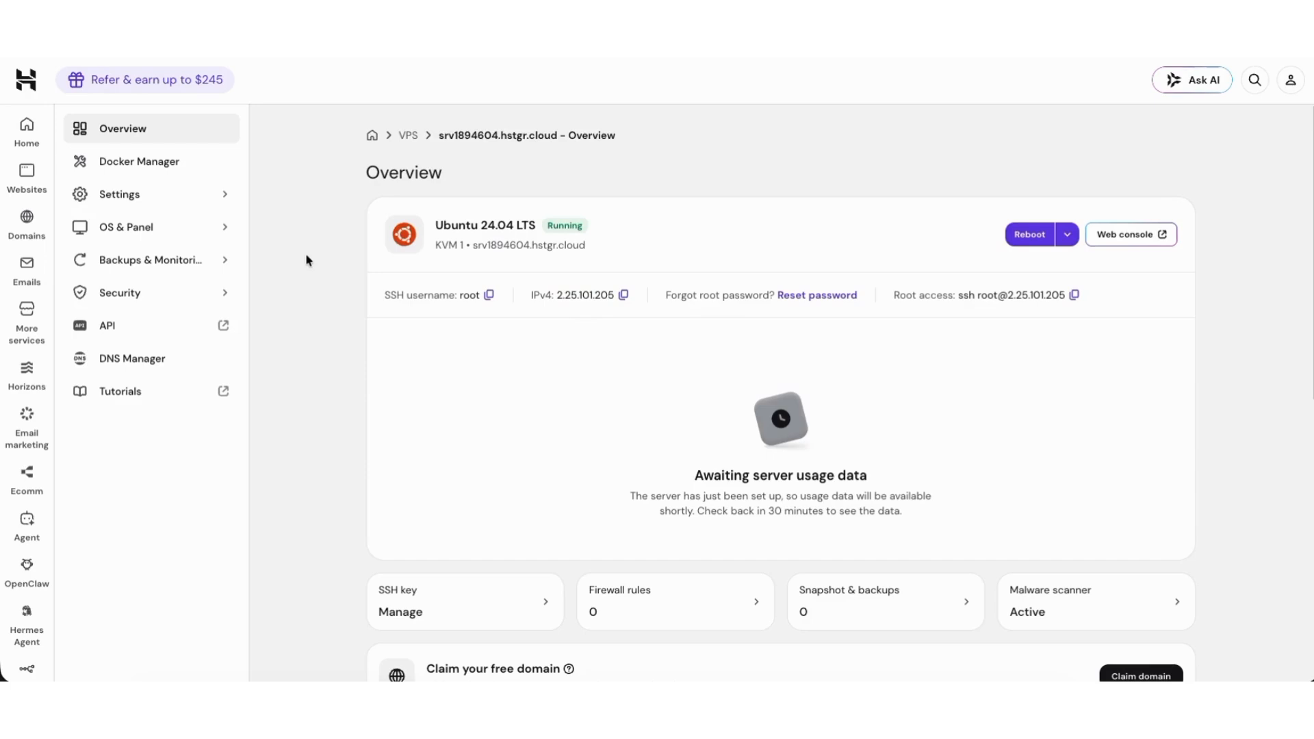
Step: Under Security > Firewall, create a firewall configuration named 'Basic VPS Firewall'
{"action": "left_click", "coordinate": [160, 292]}
{"action": "left_click", "coordinate": [126, 358]}
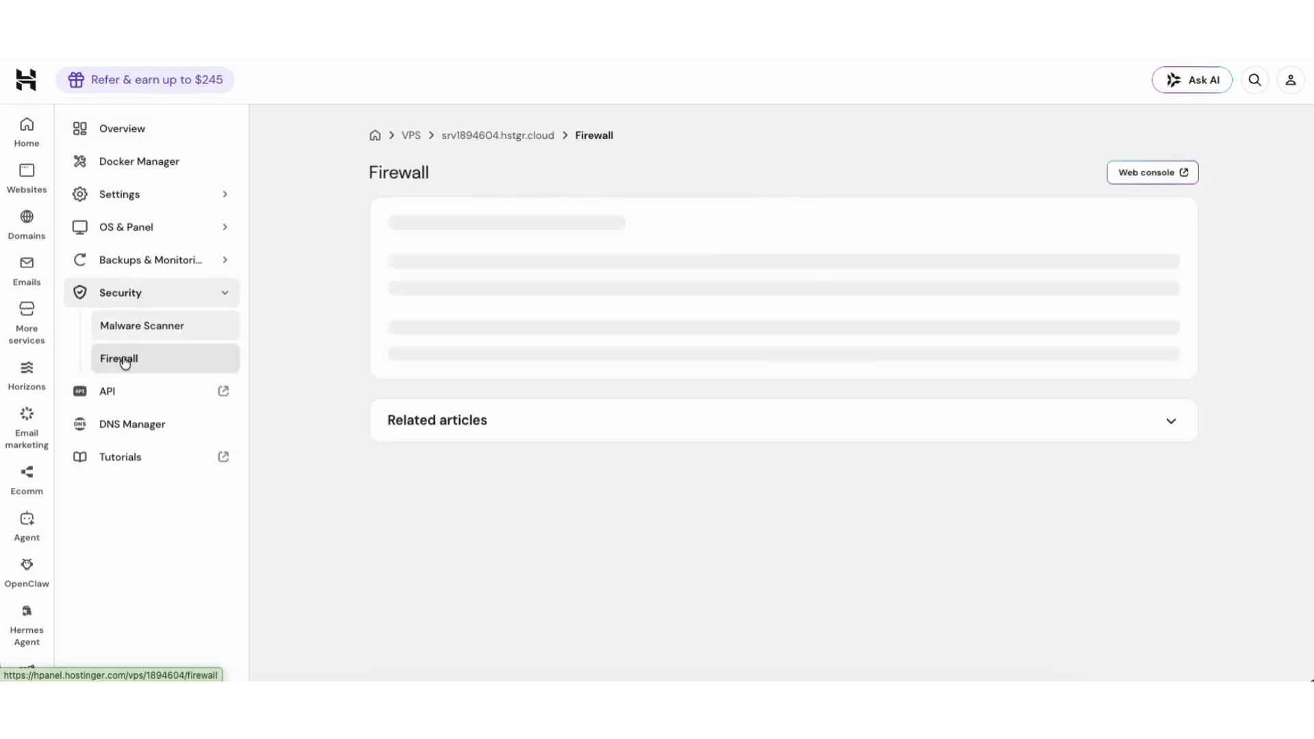
{"action": "left_click", "coordinate": [758, 470]}
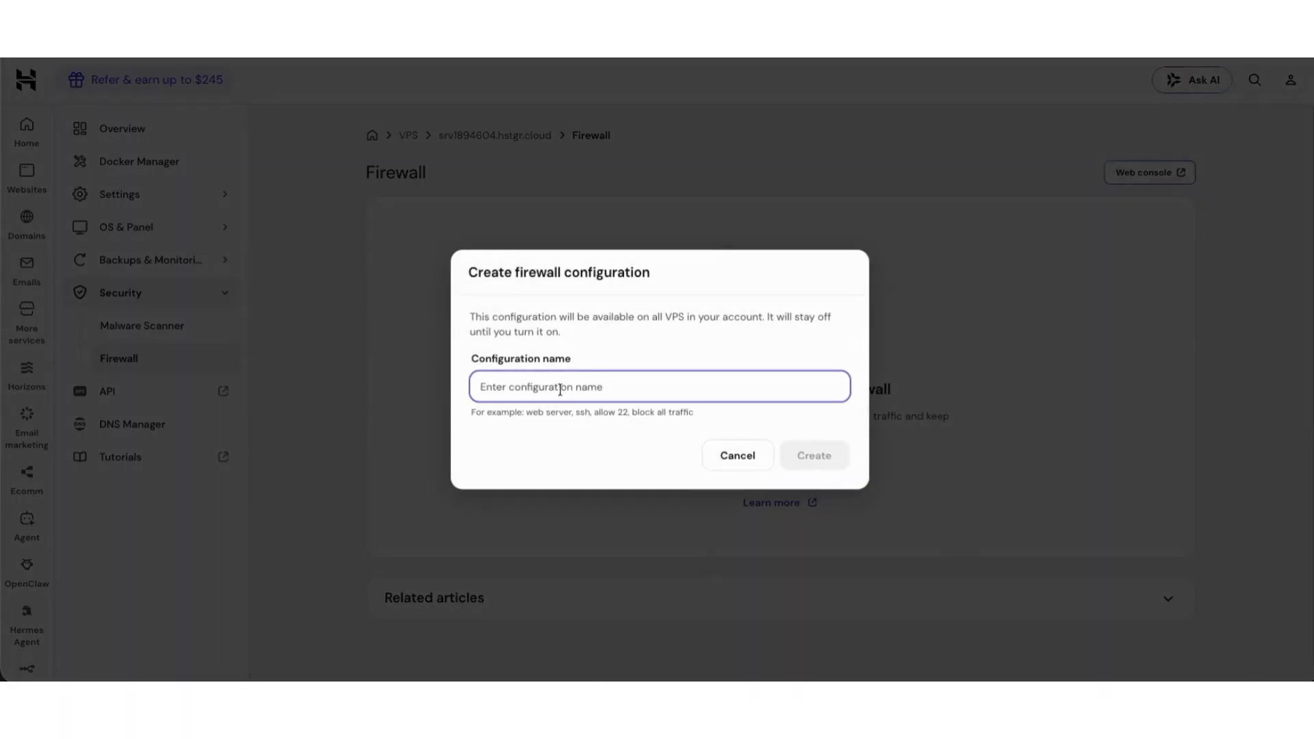
{"action": "type", "text": "Basic VPS Firewall"}
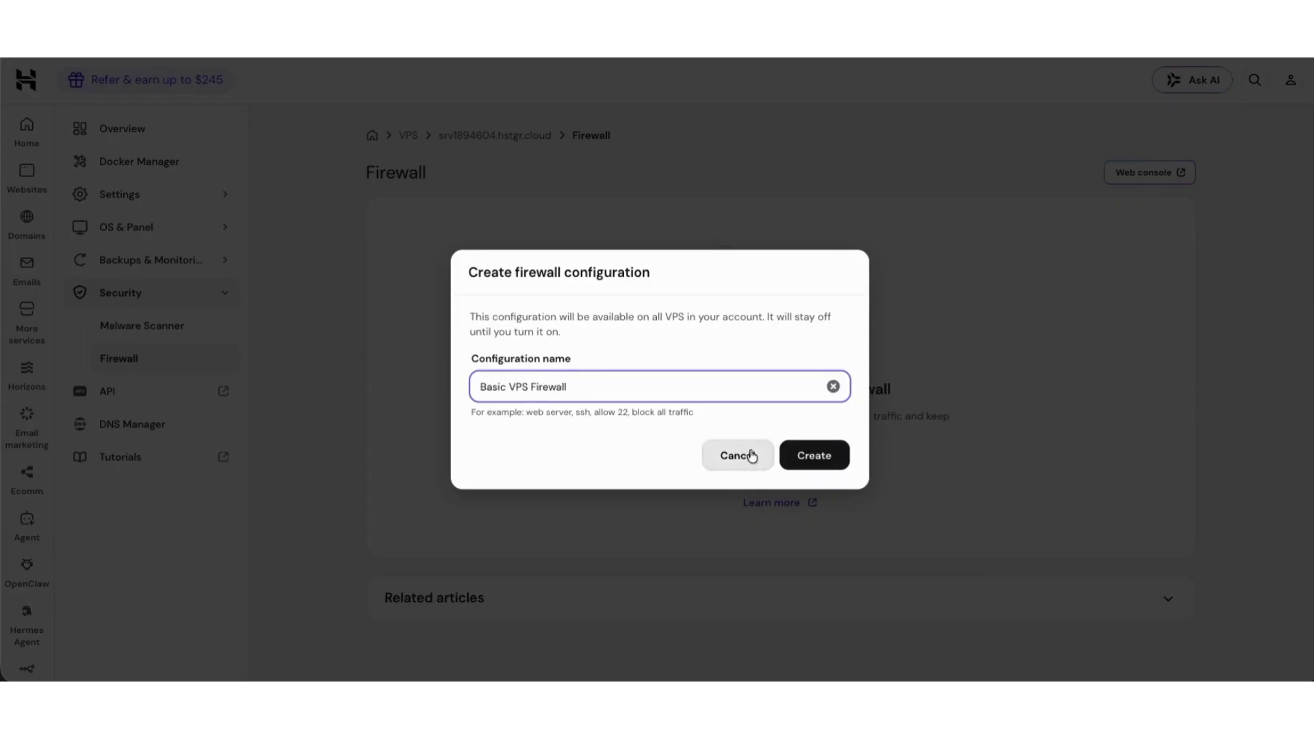
{"action": "left_click", "coordinate": [824, 455]}
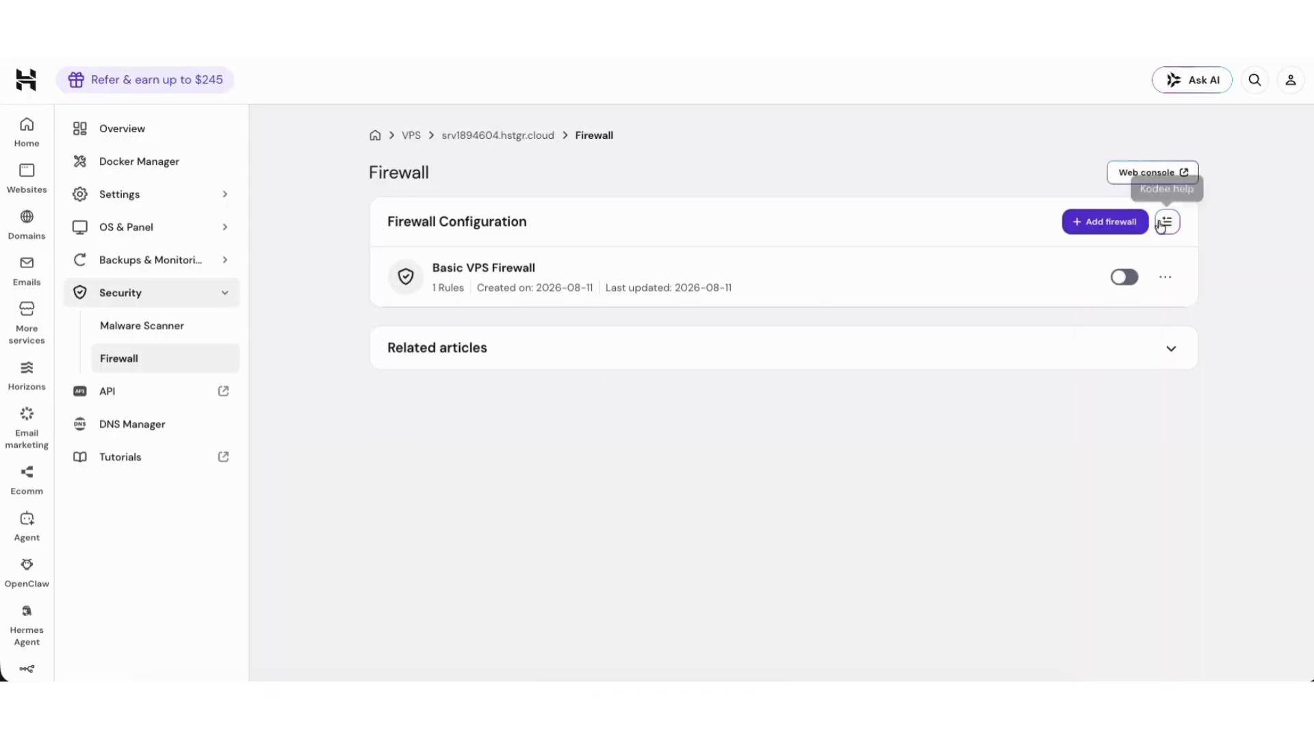
Step: Open the Basic VPS Firewall's rule editor
{"action": "left_click", "coordinate": [1167, 279]}
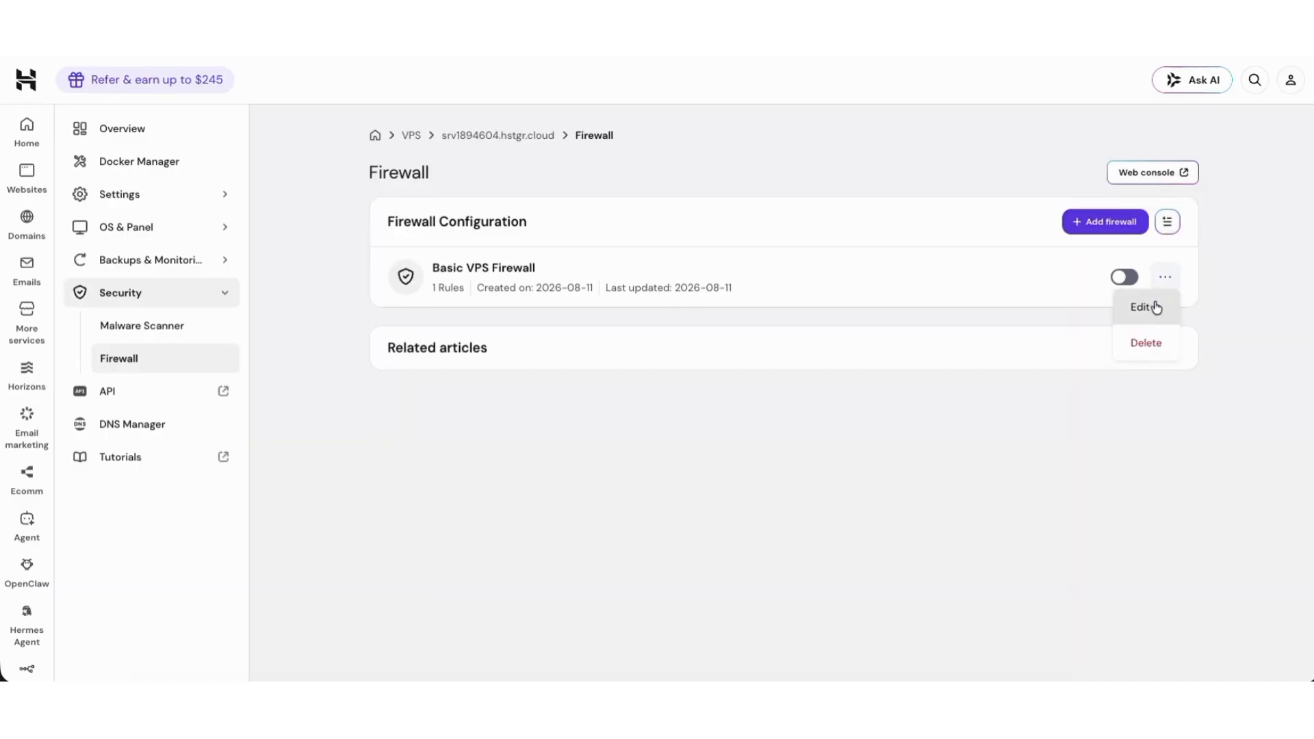
{"action": "left_click", "coordinate": [1152, 306]}
{"action": "scroll", "coordinate": [557, 496], "scroll_direction": "down", "scroll_amount": 2}
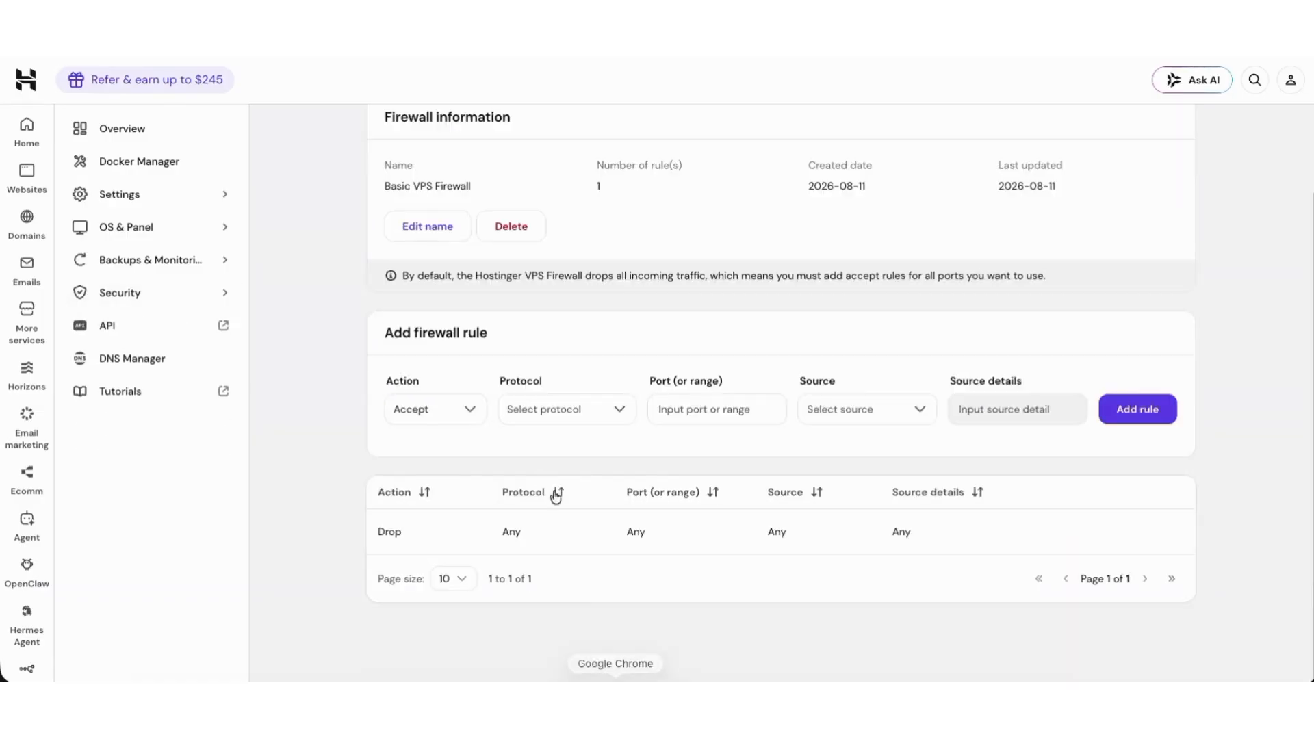
Step: Add an Accept rule for TCP port 22 from Anywhere
{"action": "left_click", "coordinate": [420, 410]}
{"action": "left_click", "coordinate": [422, 445]}
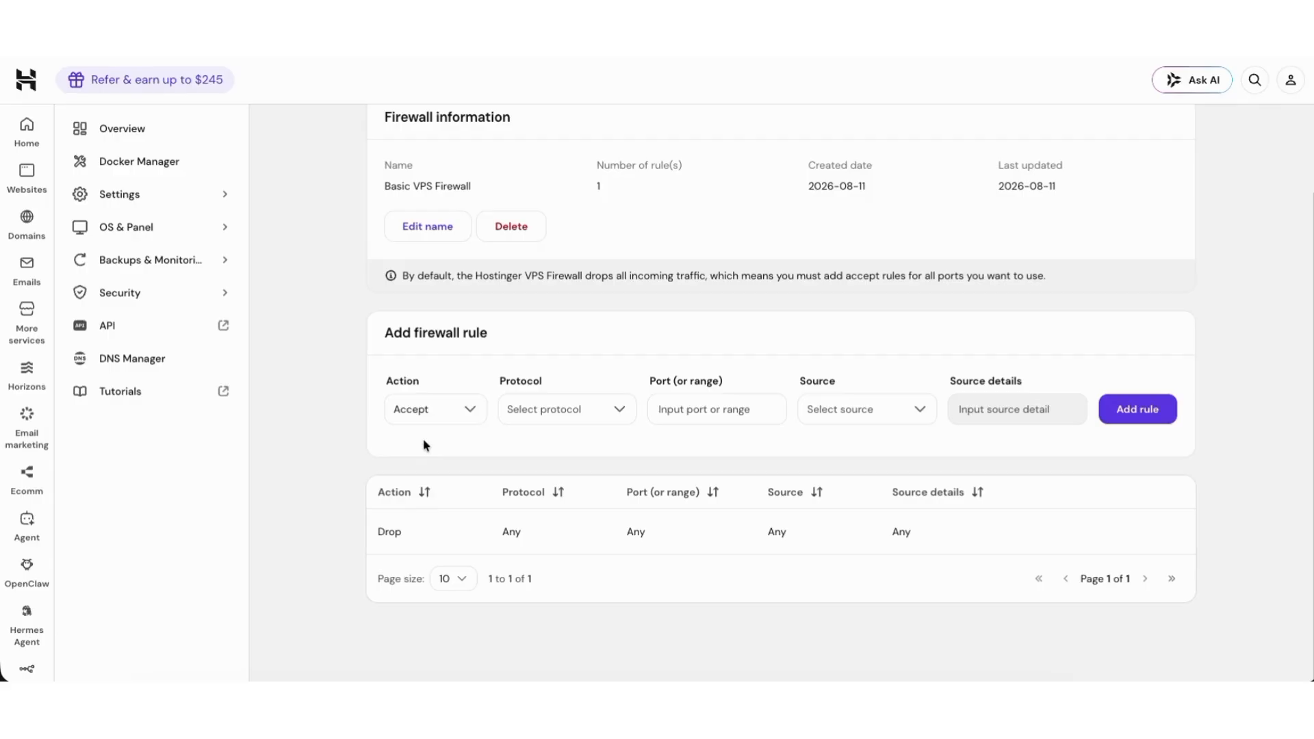
{"action": "left_click", "coordinate": [550, 416]}
{"action": "left_click", "coordinate": [542, 472]}
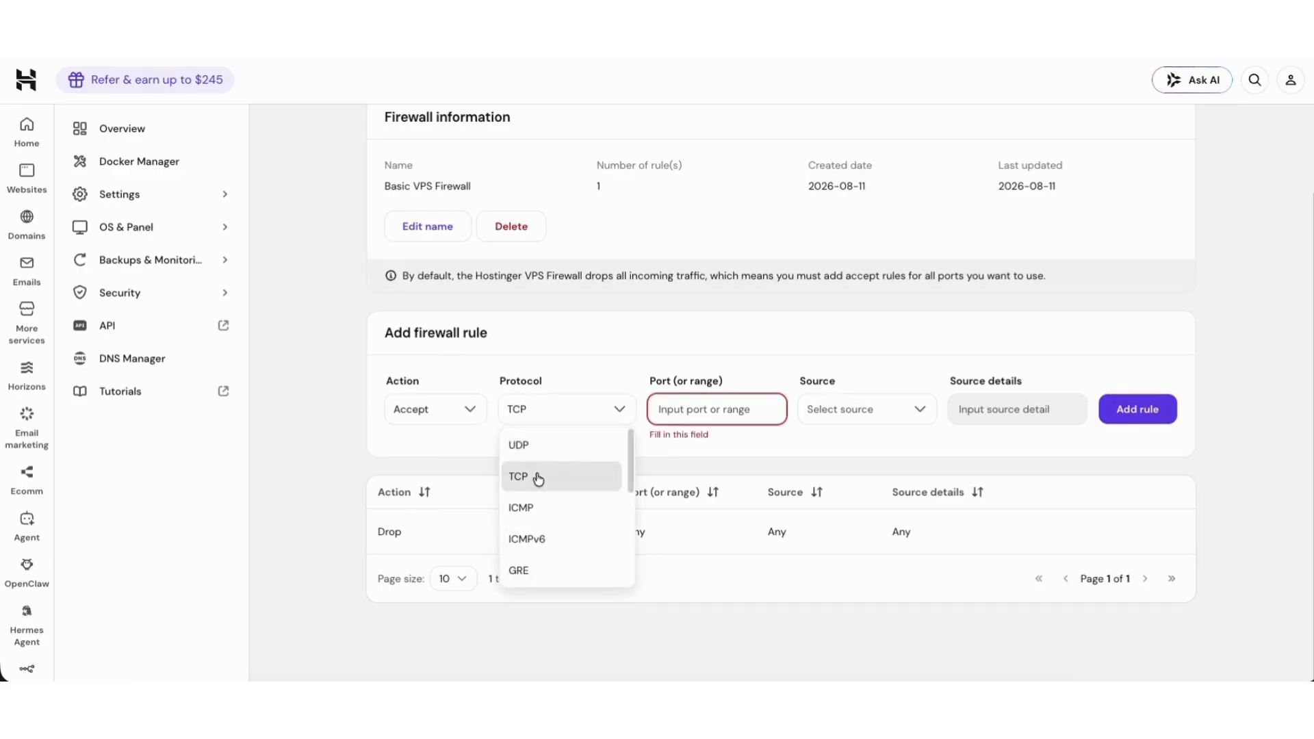
{"action": "type", "text": "22"}
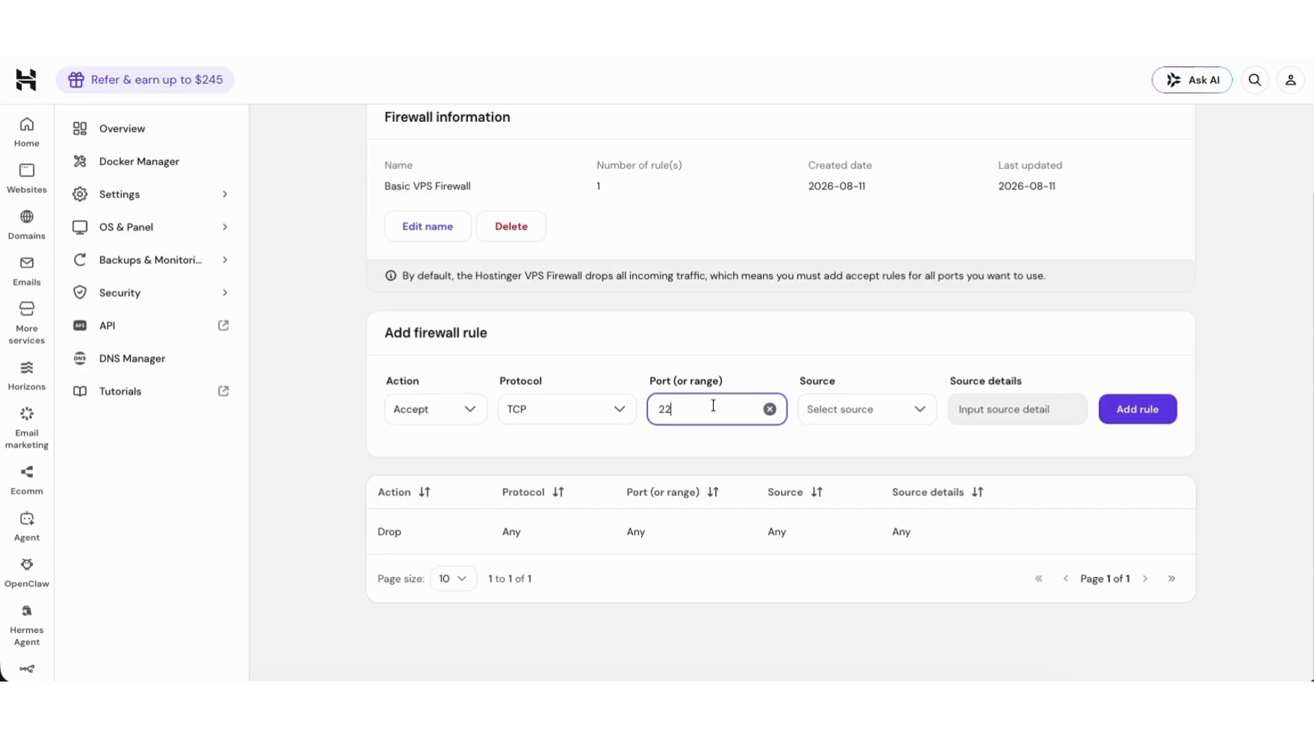
{"action": "left_click", "coordinate": [830, 409]}
{"action": "left_click", "coordinate": [830, 443]}
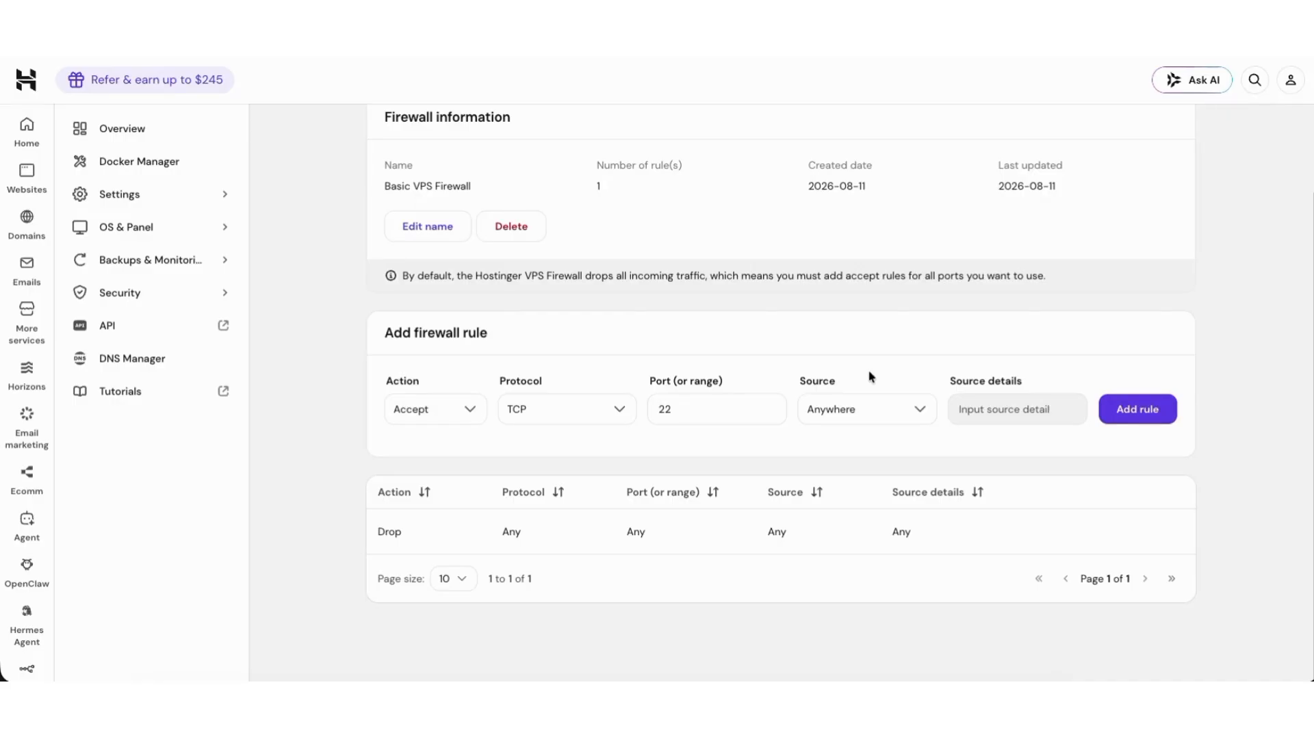
{"action": "left_click", "coordinate": [1113, 419]}
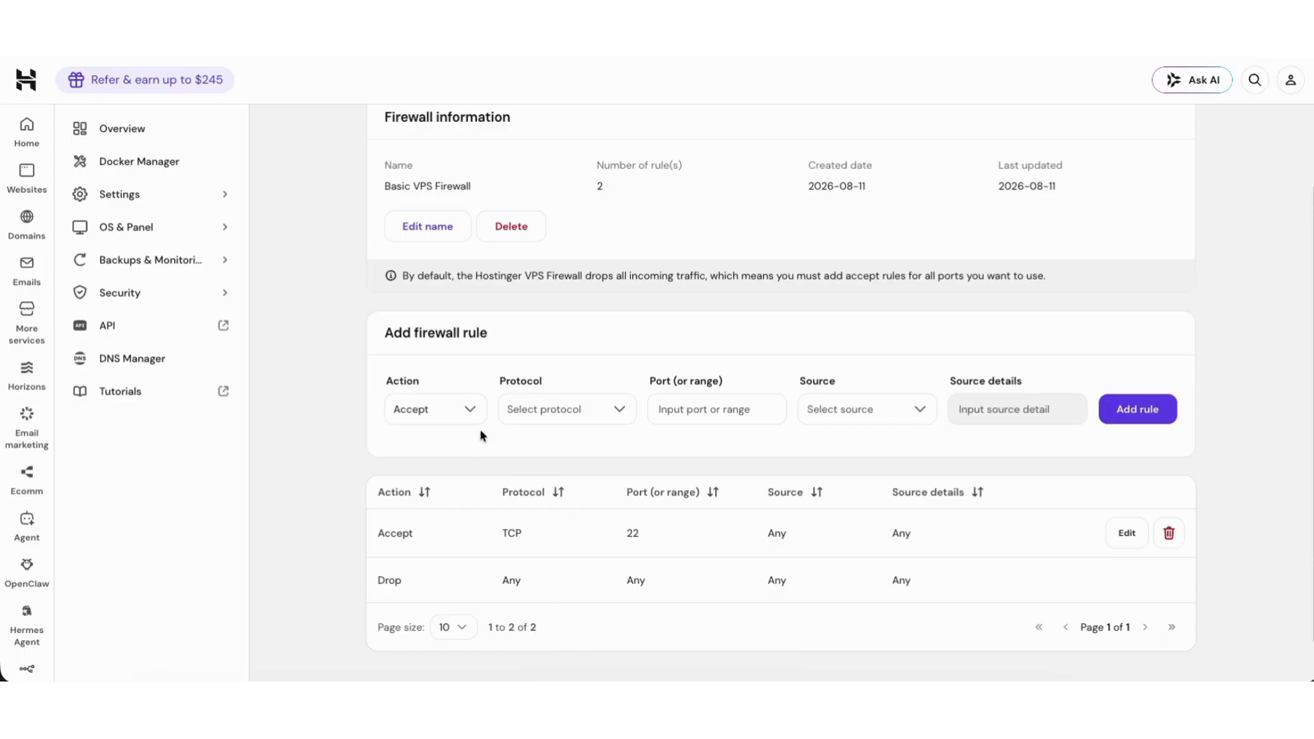
Step: Add an Accept rule for TCP port 80 from Anywhere
{"action": "left_click", "coordinate": [528, 418]}
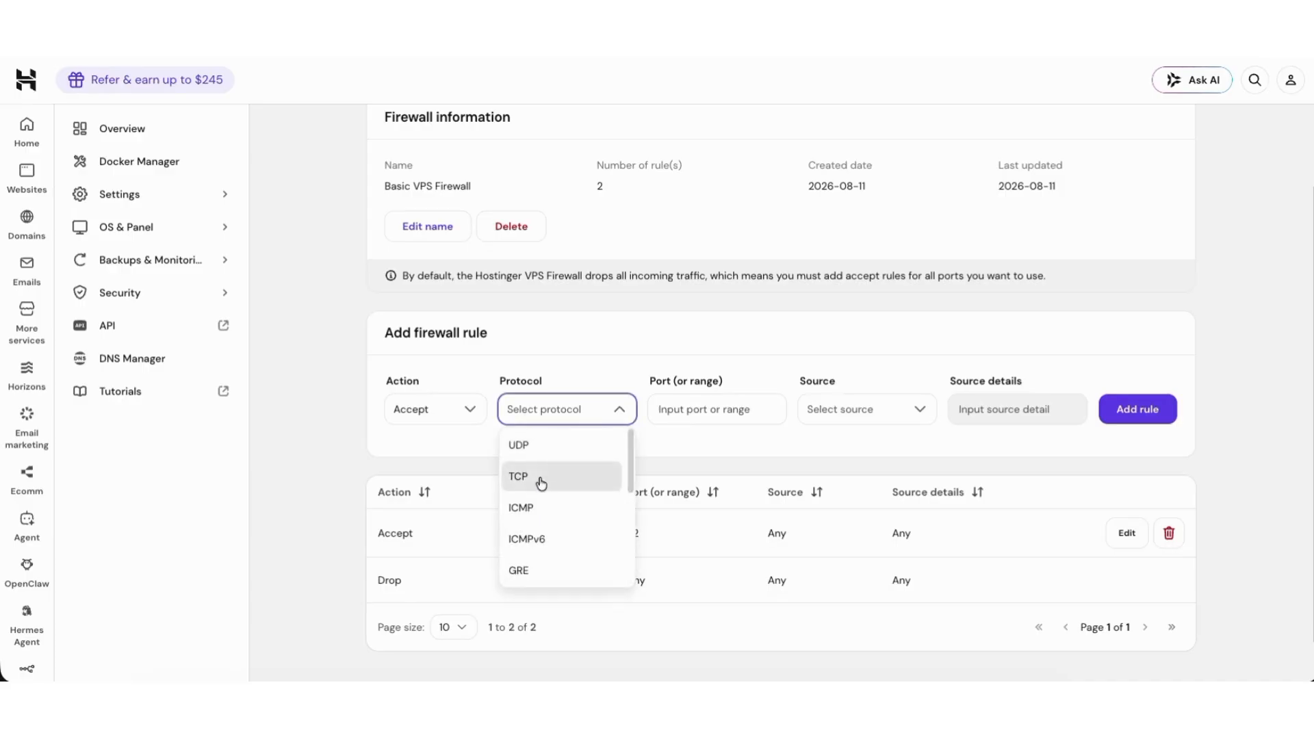
{"action": "left_click", "coordinate": [541, 483]}
{"action": "left_click", "coordinate": [670, 408]}
{"action": "type", "text": "80"}
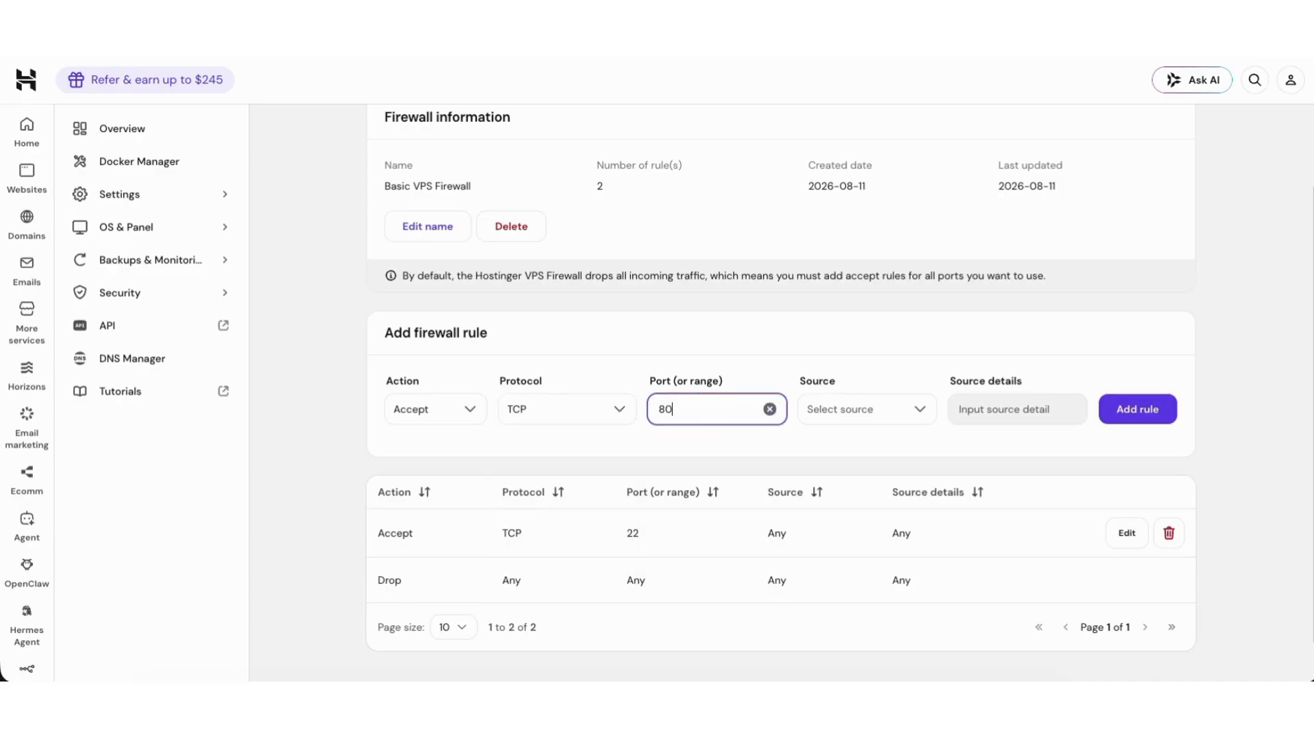
{"action": "left_click", "coordinate": [825, 422]}
{"action": "left_click", "coordinate": [834, 443]}
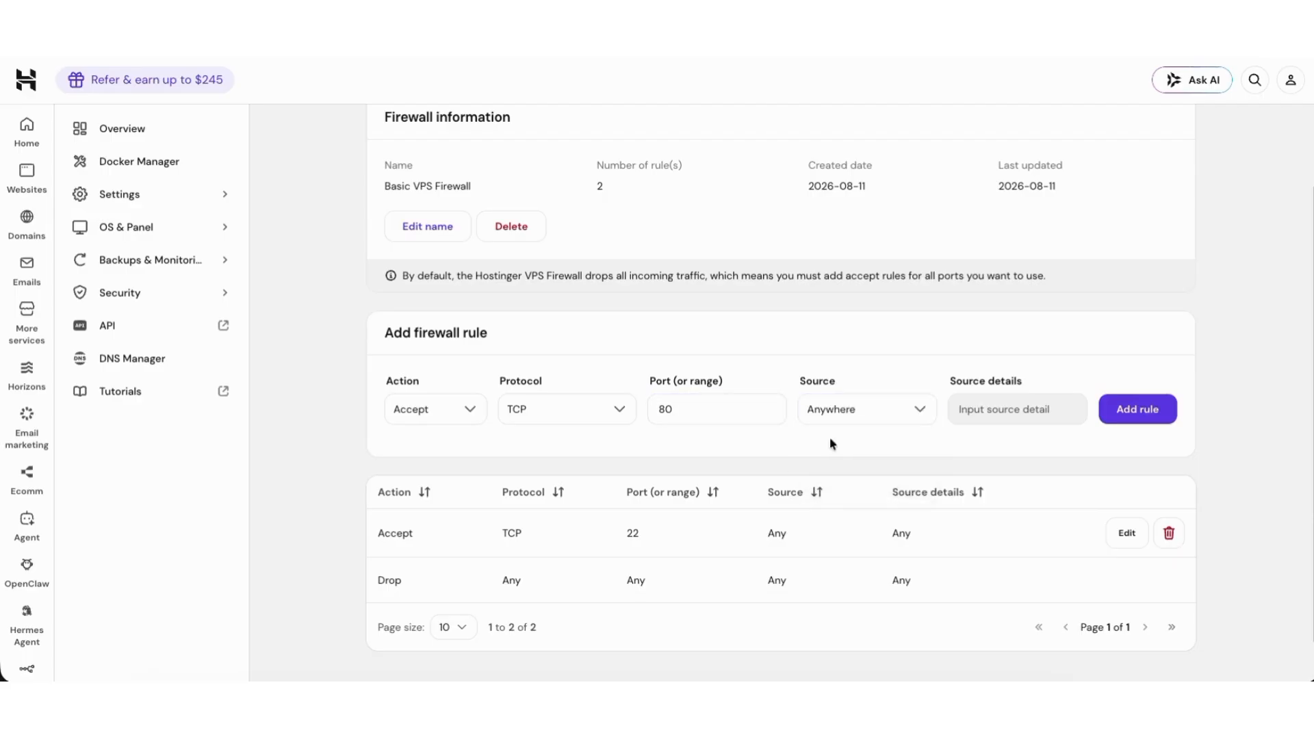
{"action": "left_click", "coordinate": [1136, 411]}
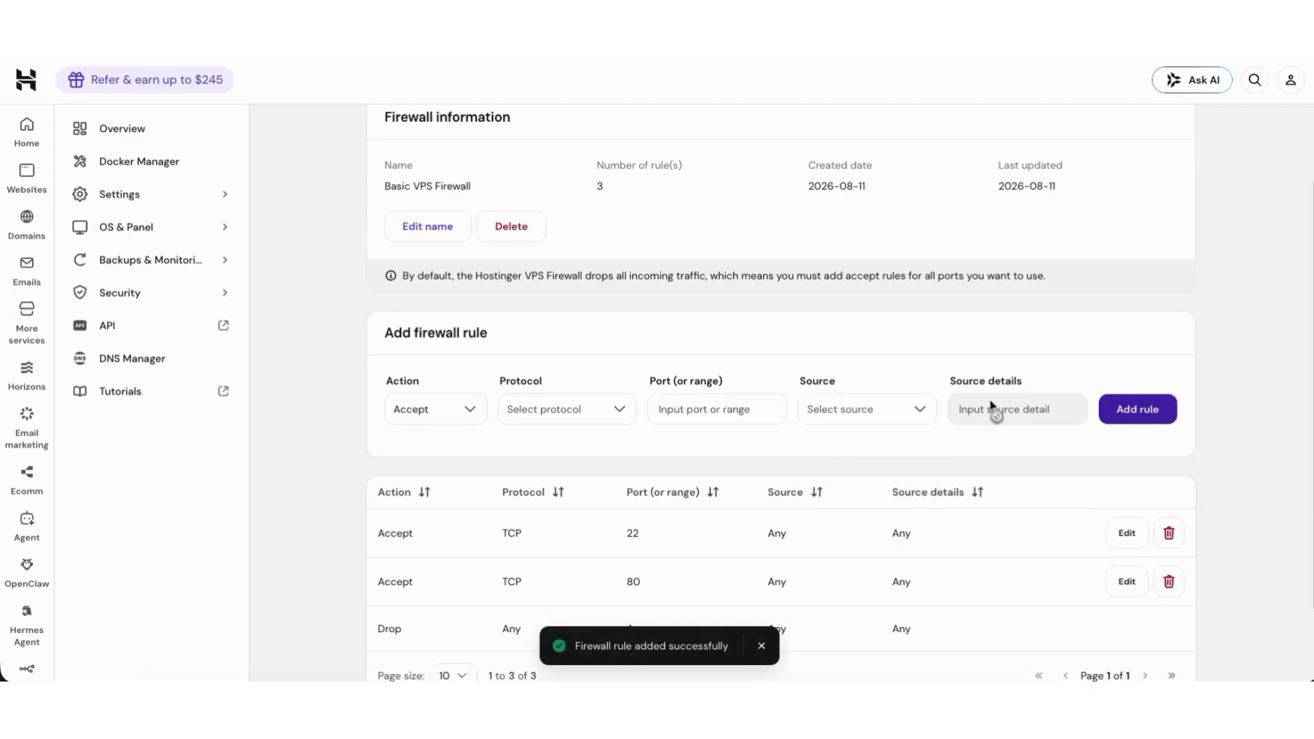
Step: Add an Accept rule for TCP port 443 from Anywhere
{"action": "left_click", "coordinate": [559, 410]}
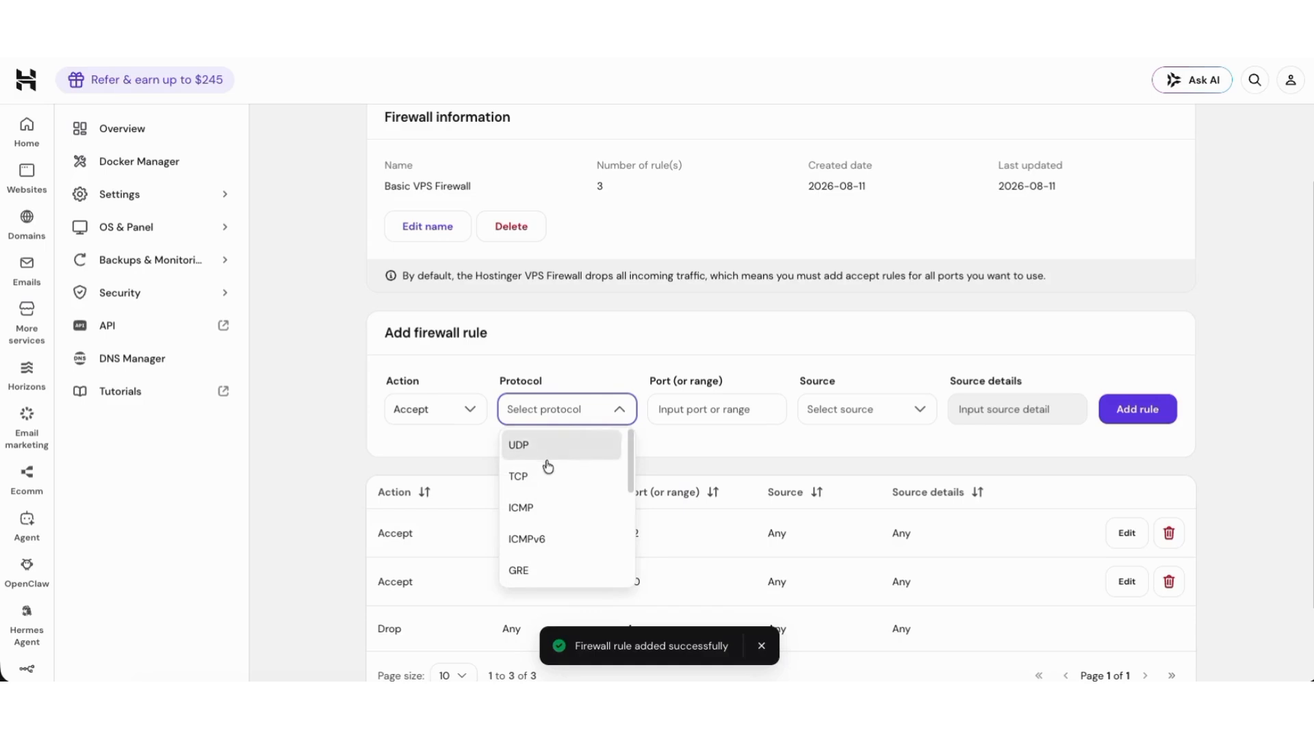
{"action": "left_click", "coordinate": [546, 475]}
{"action": "scroll", "coordinate": [687, 409], "scroll_direction": "down", "scroll_amount": 2}
{"action": "type", "text": "443"}
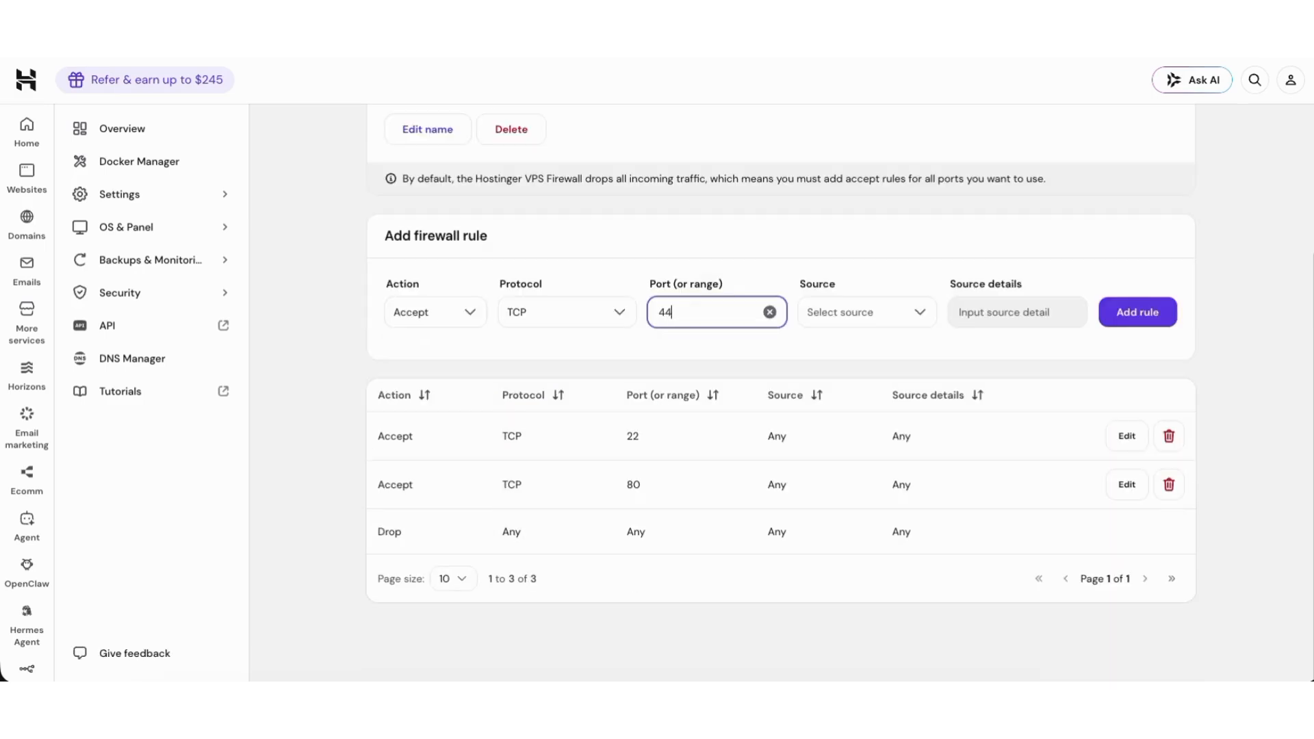
{"action": "left_click", "coordinate": [833, 312]}
{"action": "left_click", "coordinate": [830, 355]}
{"action": "left_click", "coordinate": [1134, 312]}
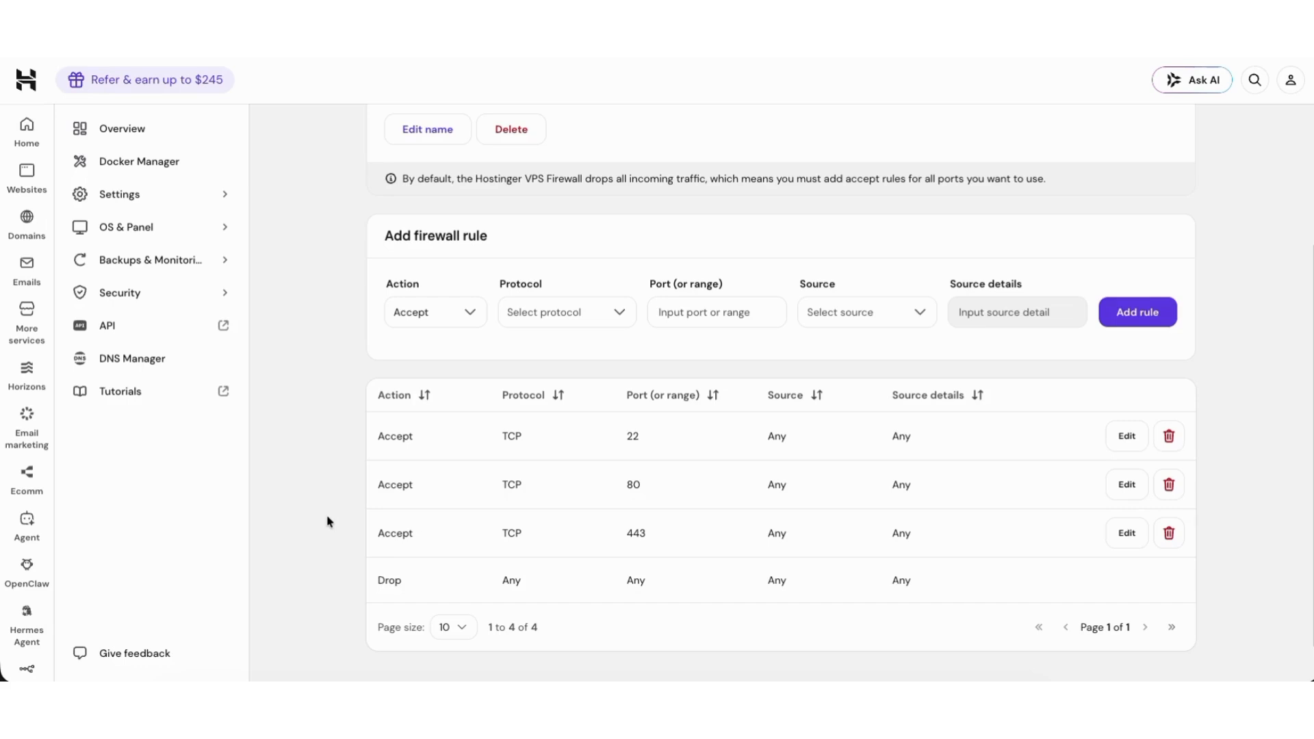
Step: Copy the IPv4 address 2.25.101.205 from the VPS overview and open the Domains list
{"action": "left_click", "coordinate": [148, 135]}
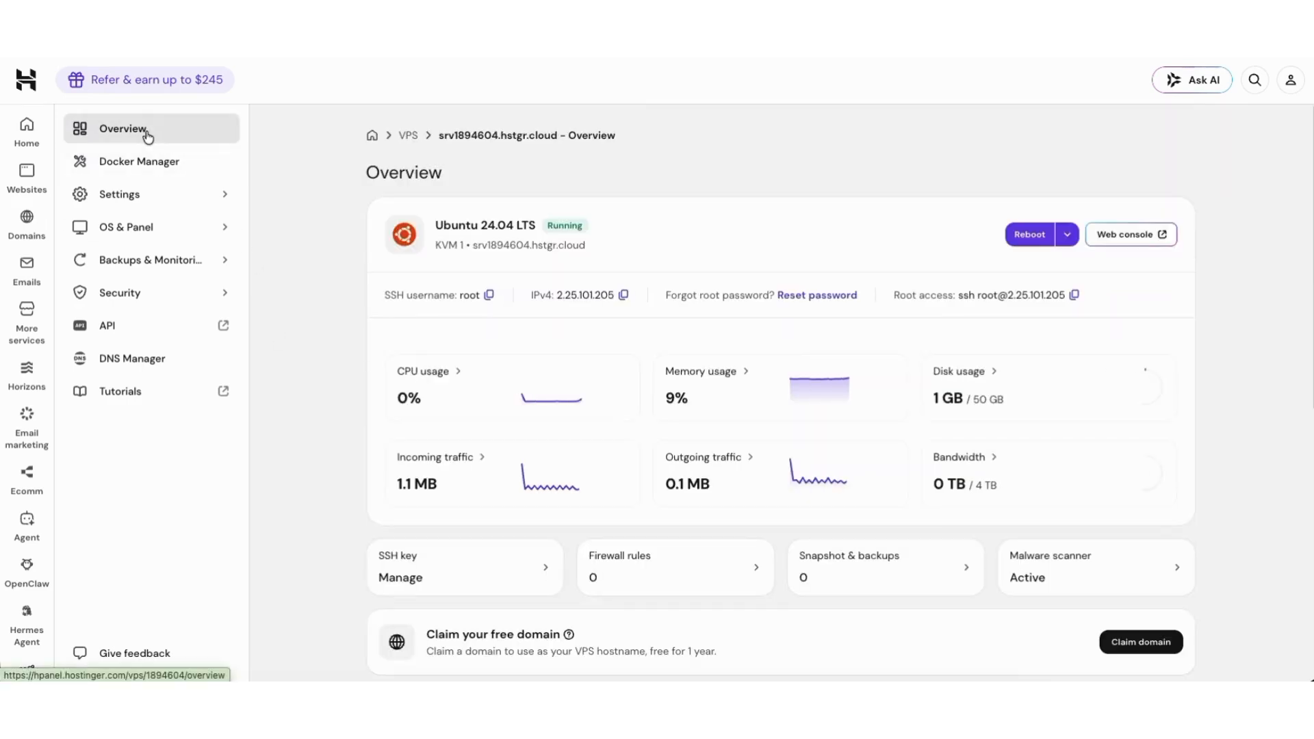
{"action": "left_click", "coordinate": [623, 295]}
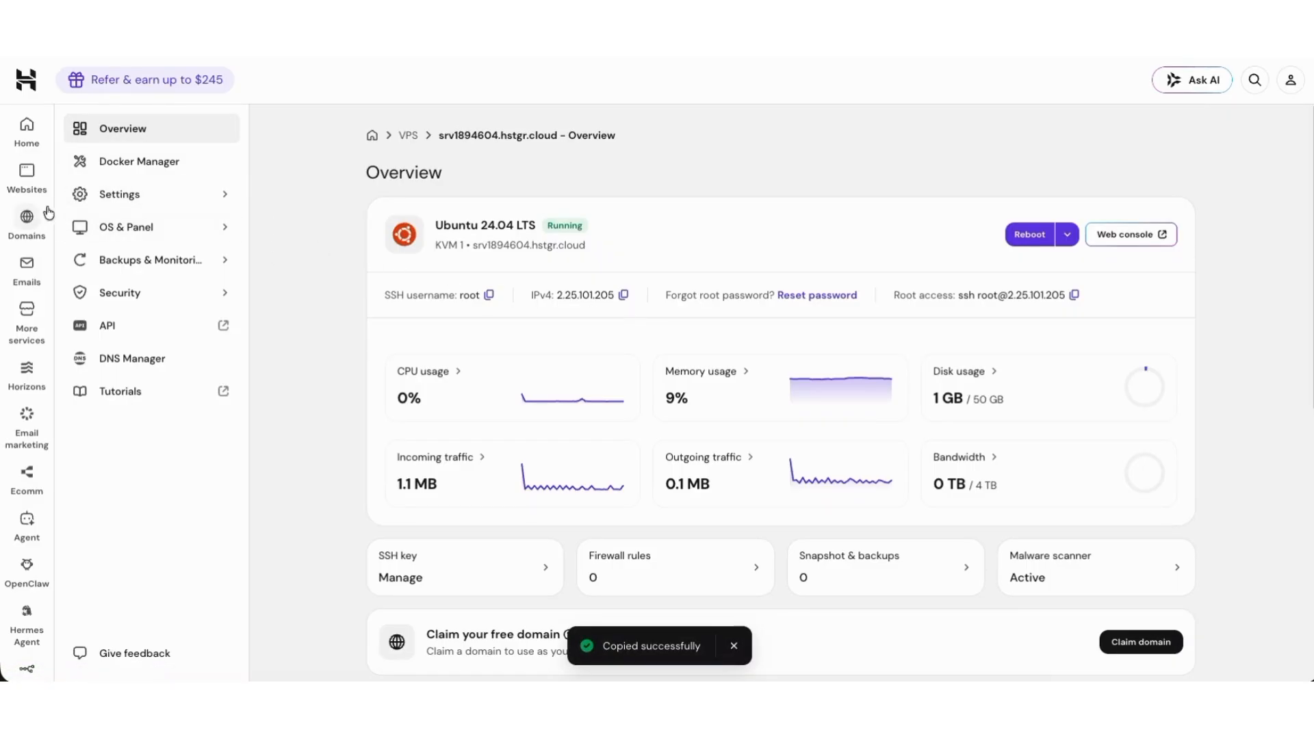
{"action": "left_click", "coordinate": [26, 219]}
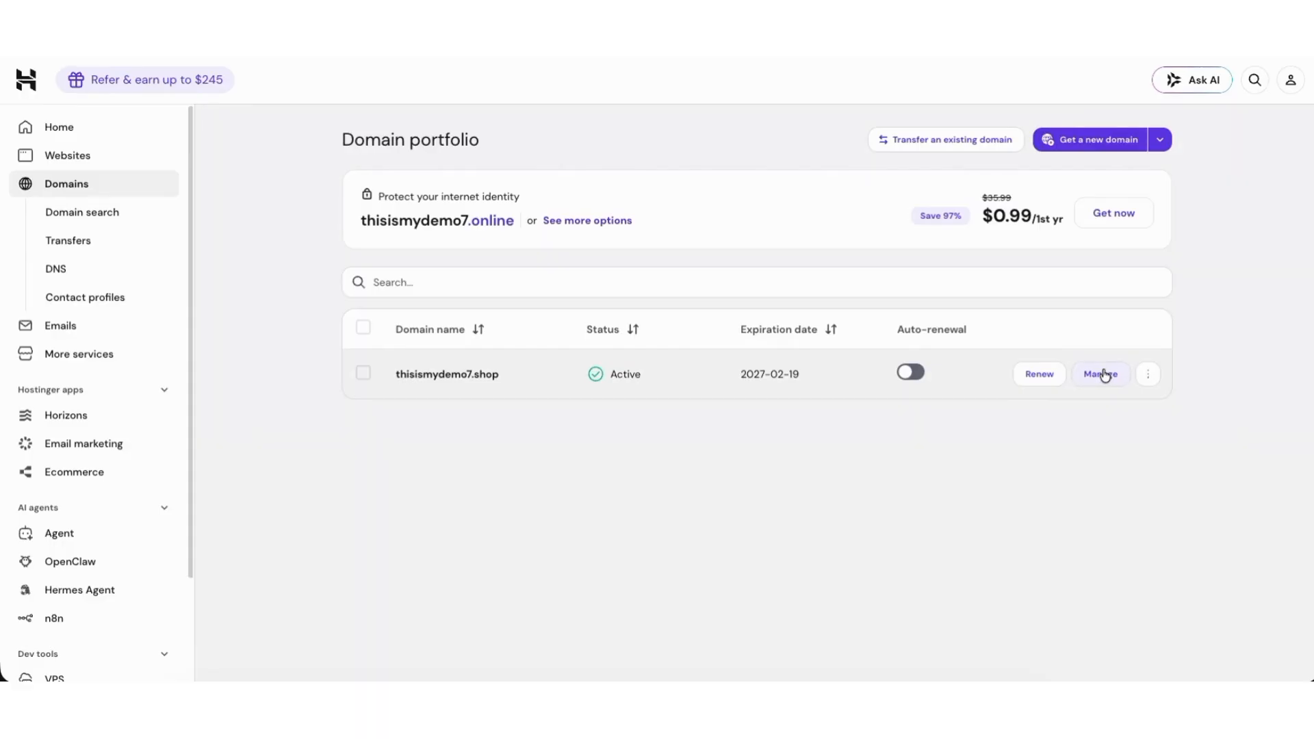
Step: Open the DNS records for the thisismydemo7.shop domain
{"action": "left_click", "coordinate": [1102, 374]}
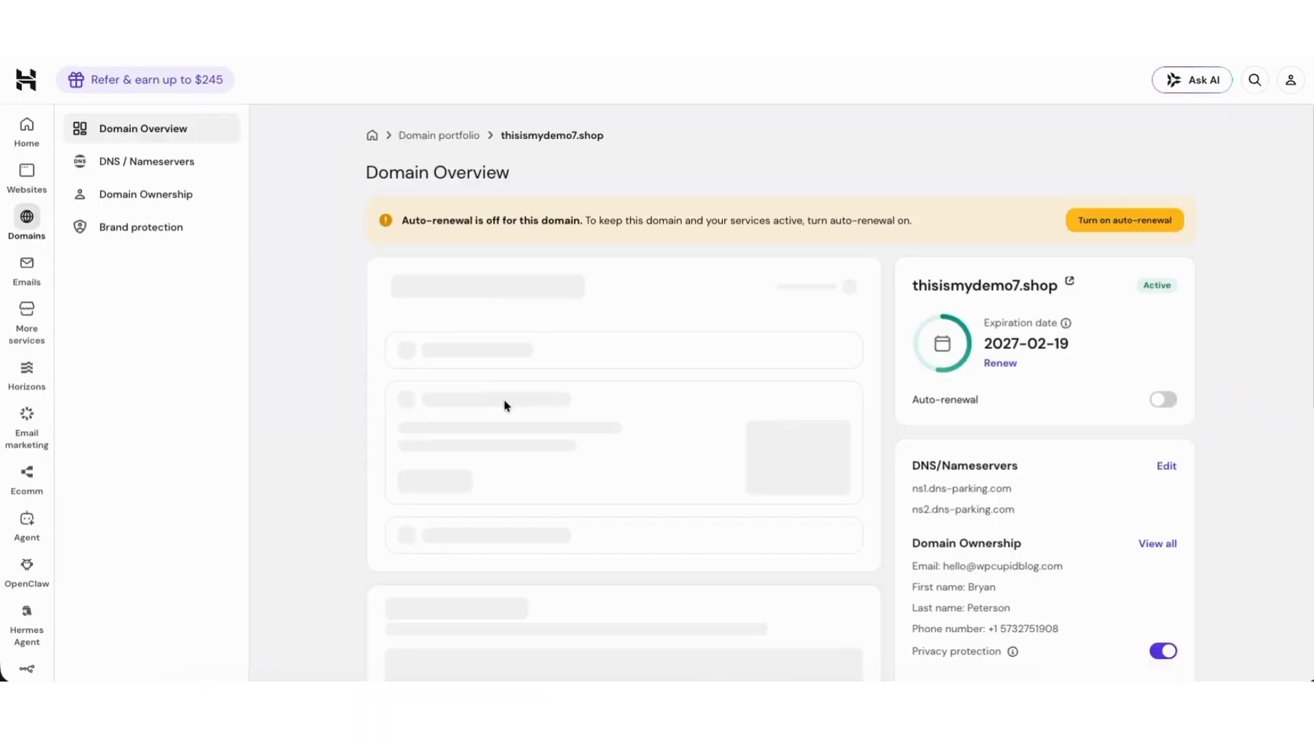
{"action": "left_click", "coordinate": [1166, 467]}
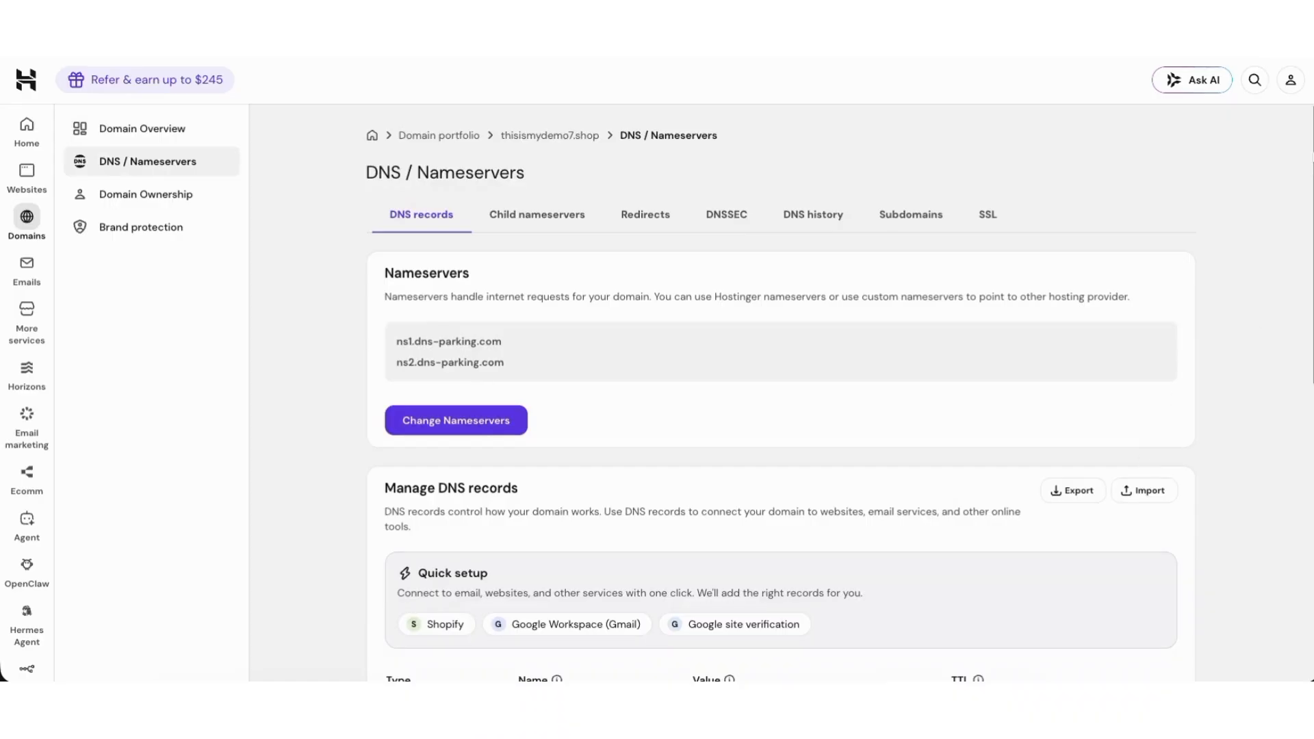
{"action": "scroll", "coordinate": [1293, 155], "scroll_direction": "down", "scroll_amount": 5}
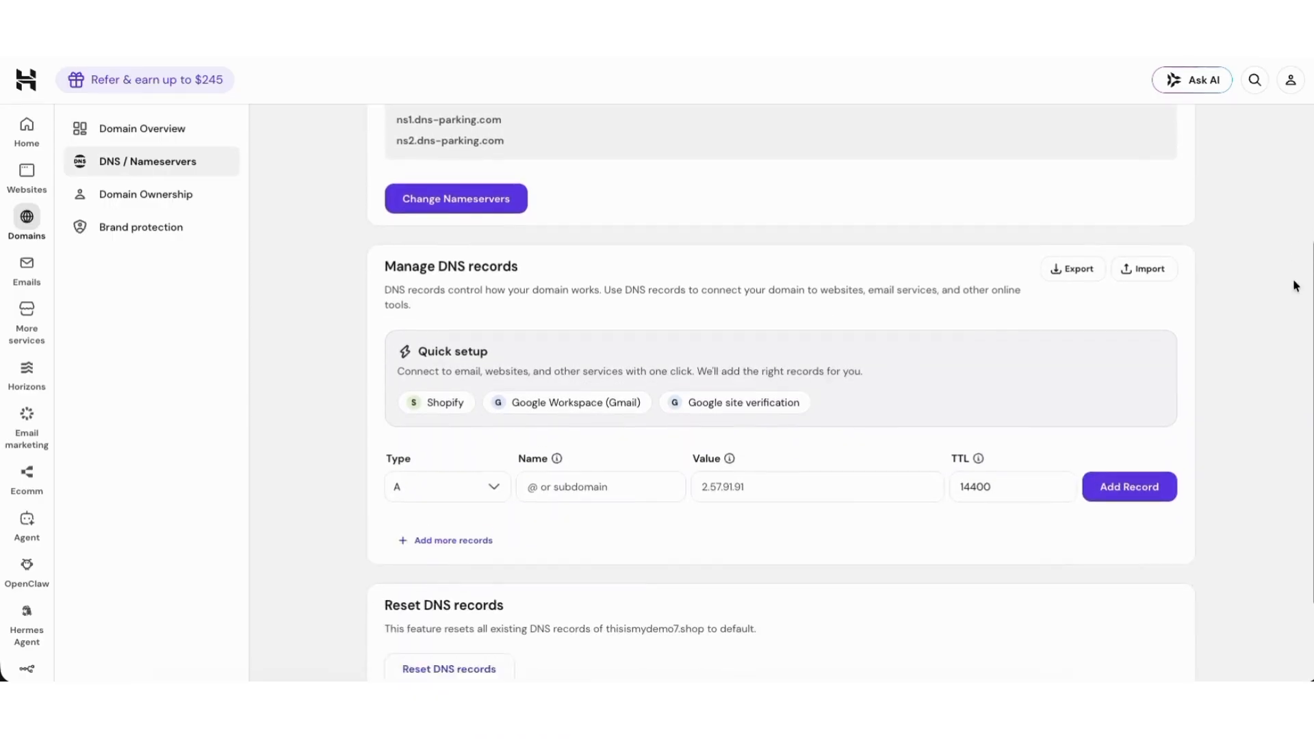
{"action": "left_click_drag", "start_coordinate": [1292, 334], "coordinate": [1292, 348]}
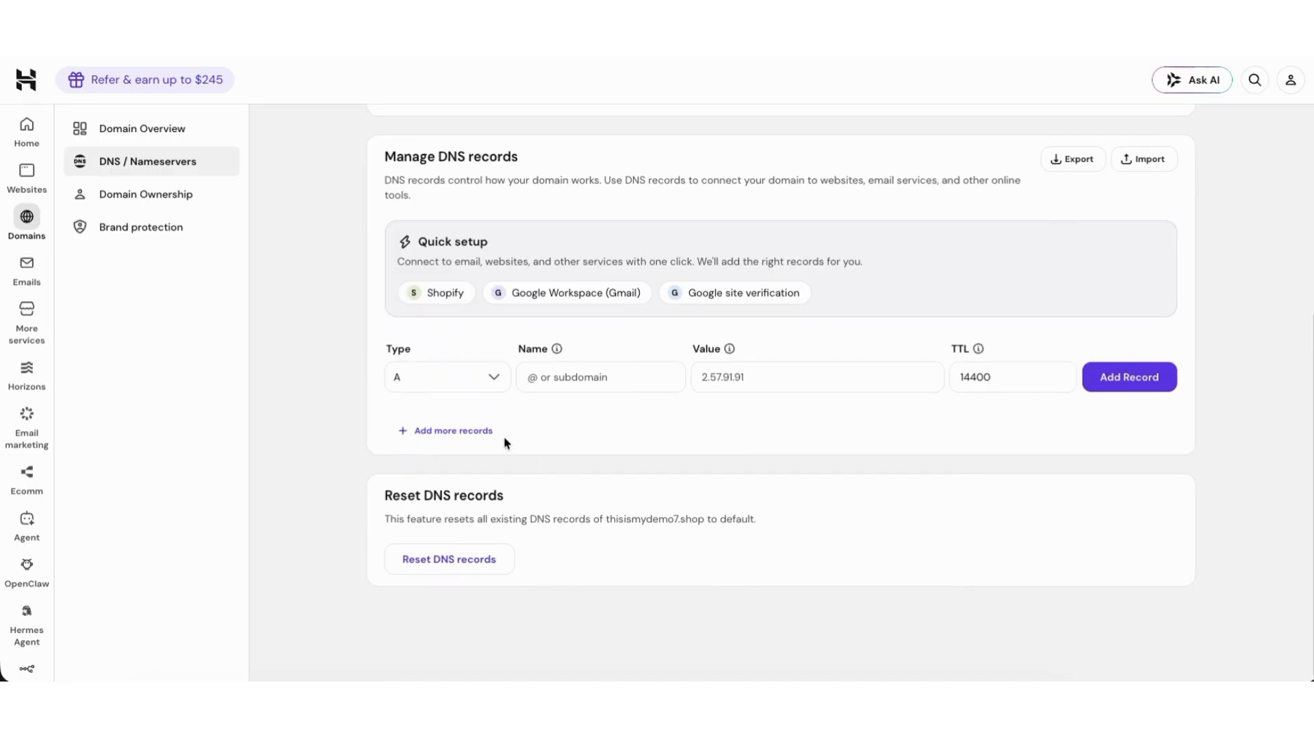
Step: Add an A record with name @ and value 2.25.101.205
{"action": "left_click", "coordinate": [426, 381]}
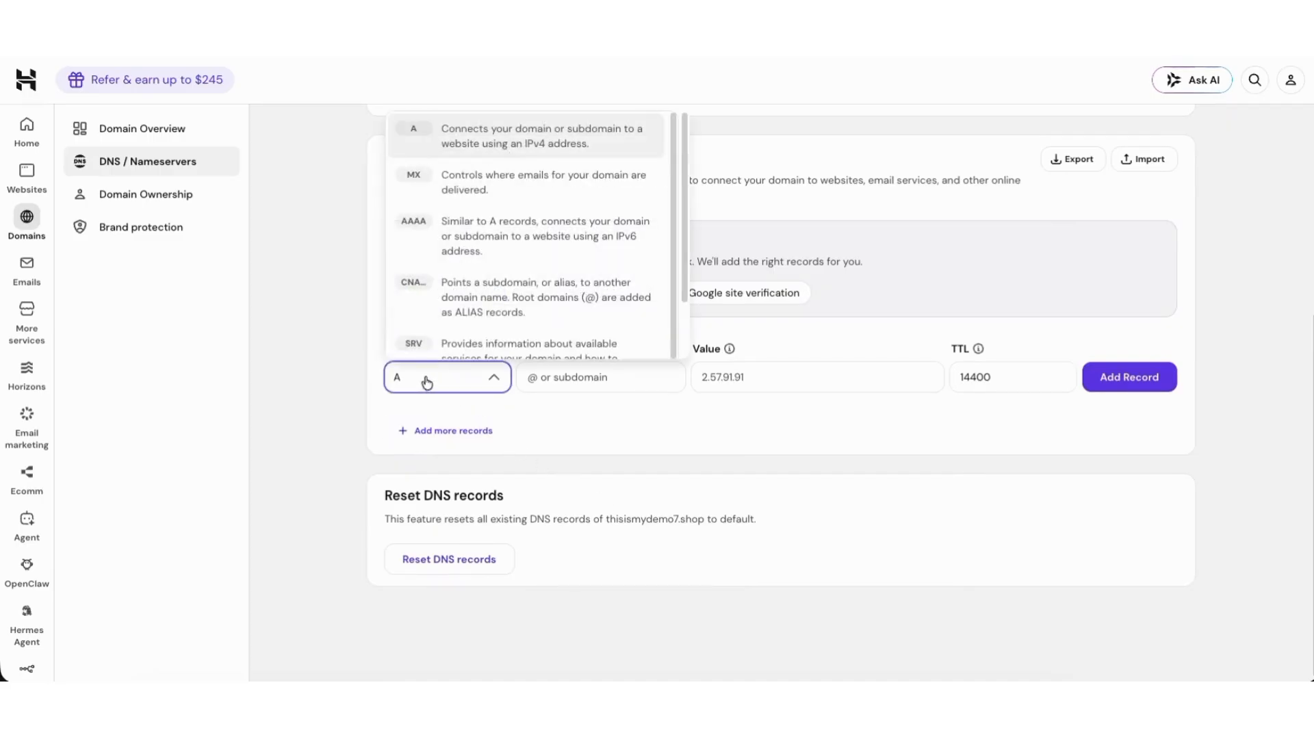
{"action": "left_click", "coordinate": [447, 140]}
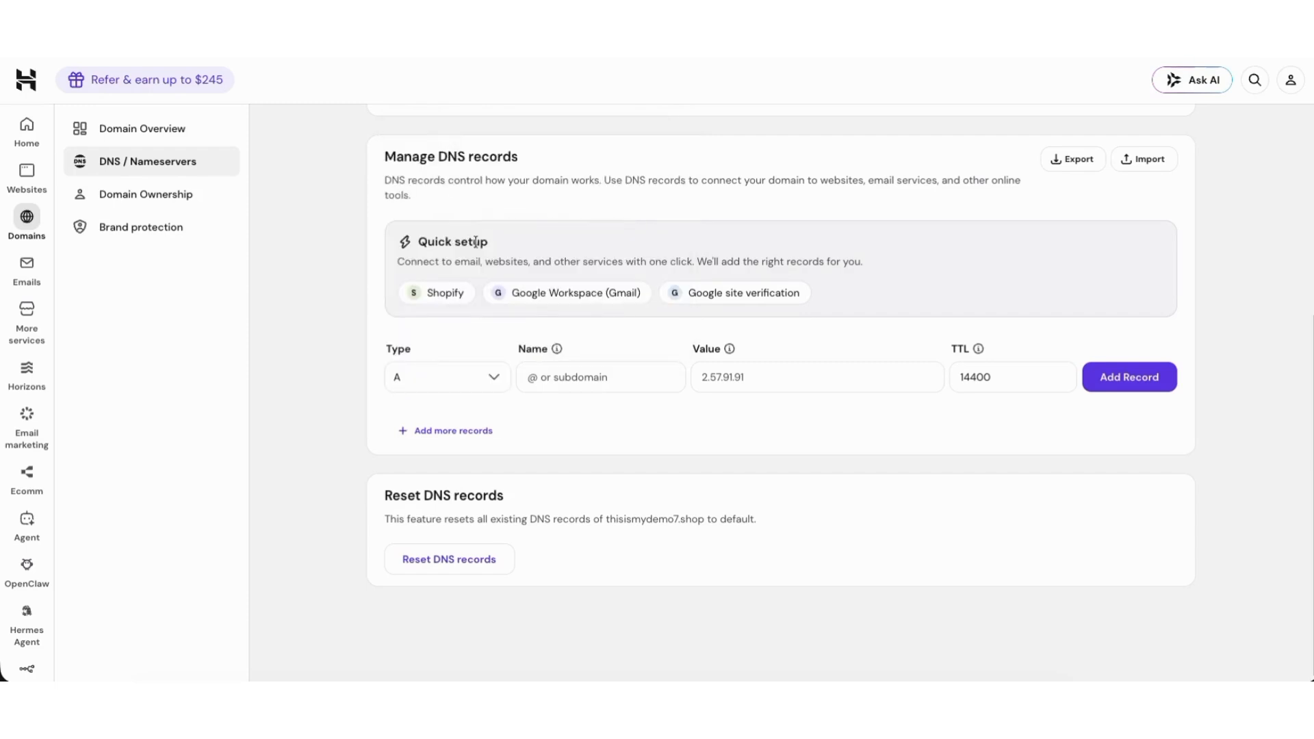
{"action": "left_click", "coordinate": [561, 377]}
{"action": "type", "text": "@"}
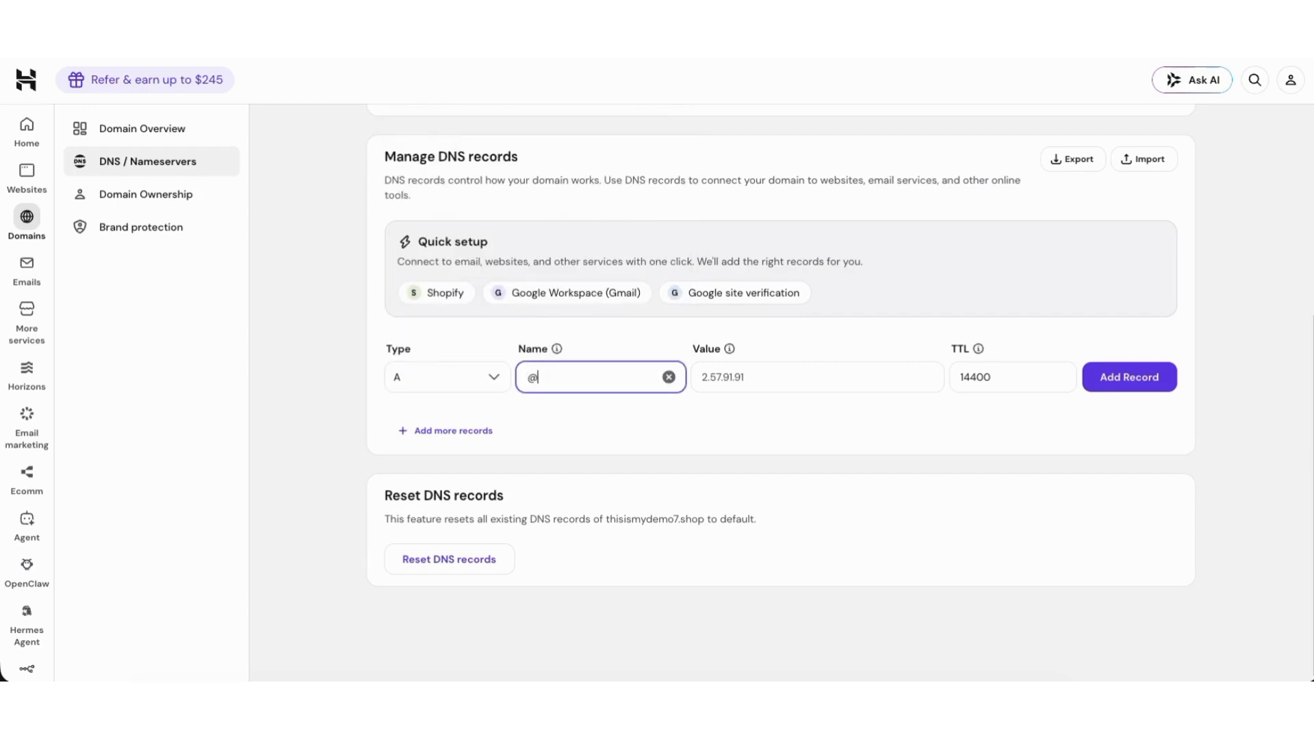
{"action": "left_click", "coordinate": [719, 375]}
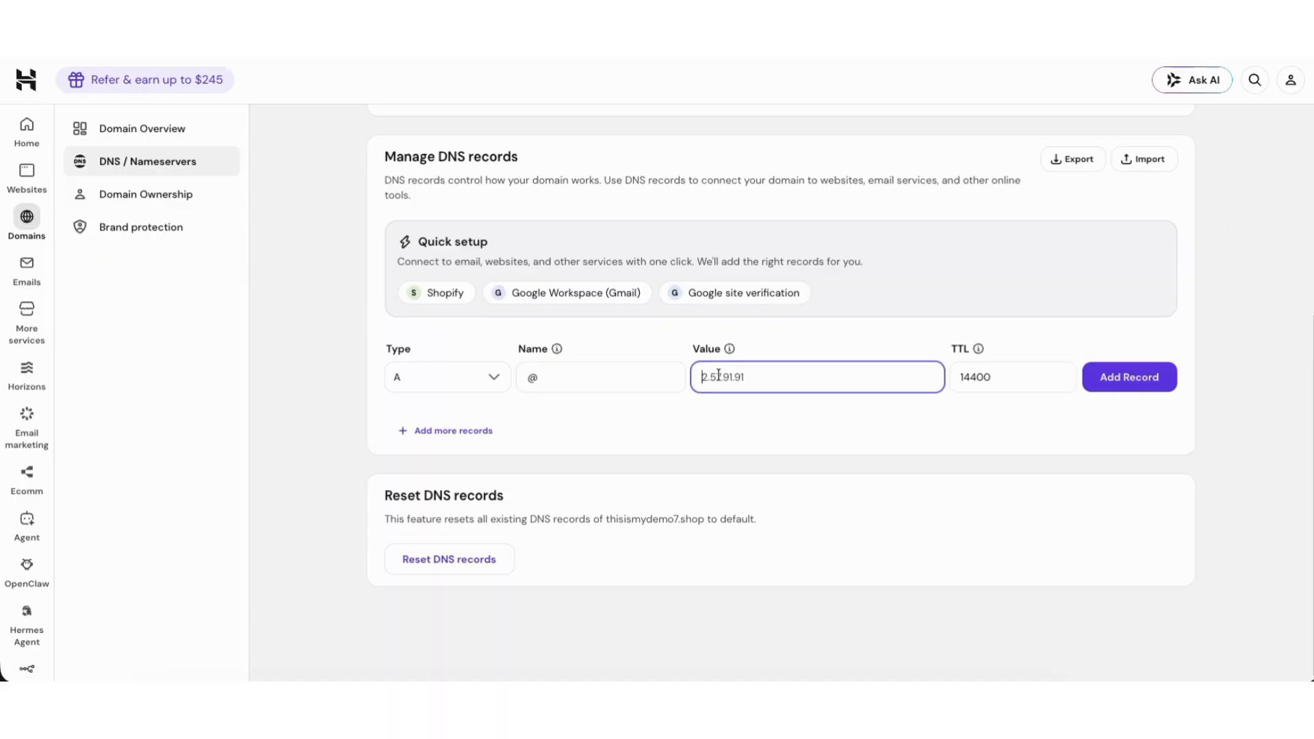
{"action": "key", "text": "ctrl+v"}
{"action": "left_click", "coordinate": [1114, 383]}
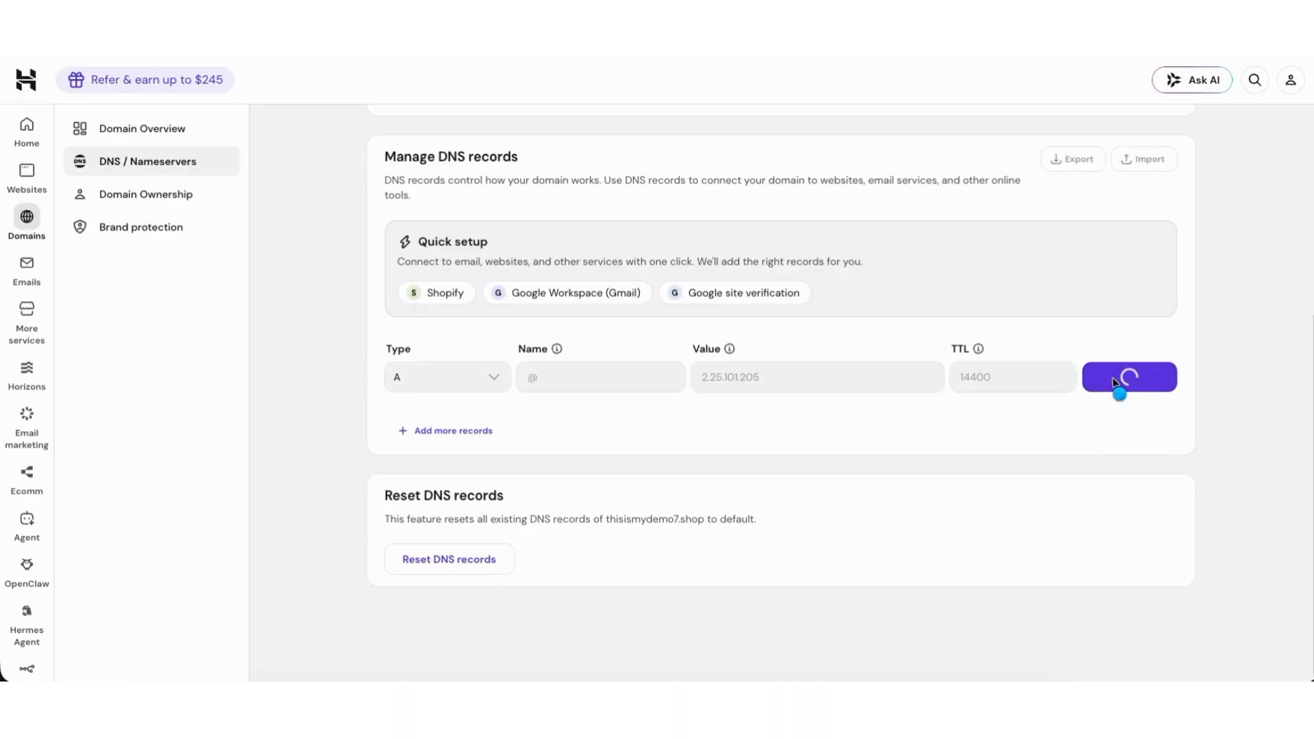
Step: Add a CNAME record with name www and target thisismydemo7.shop
{"action": "left_click", "coordinate": [425, 378]}
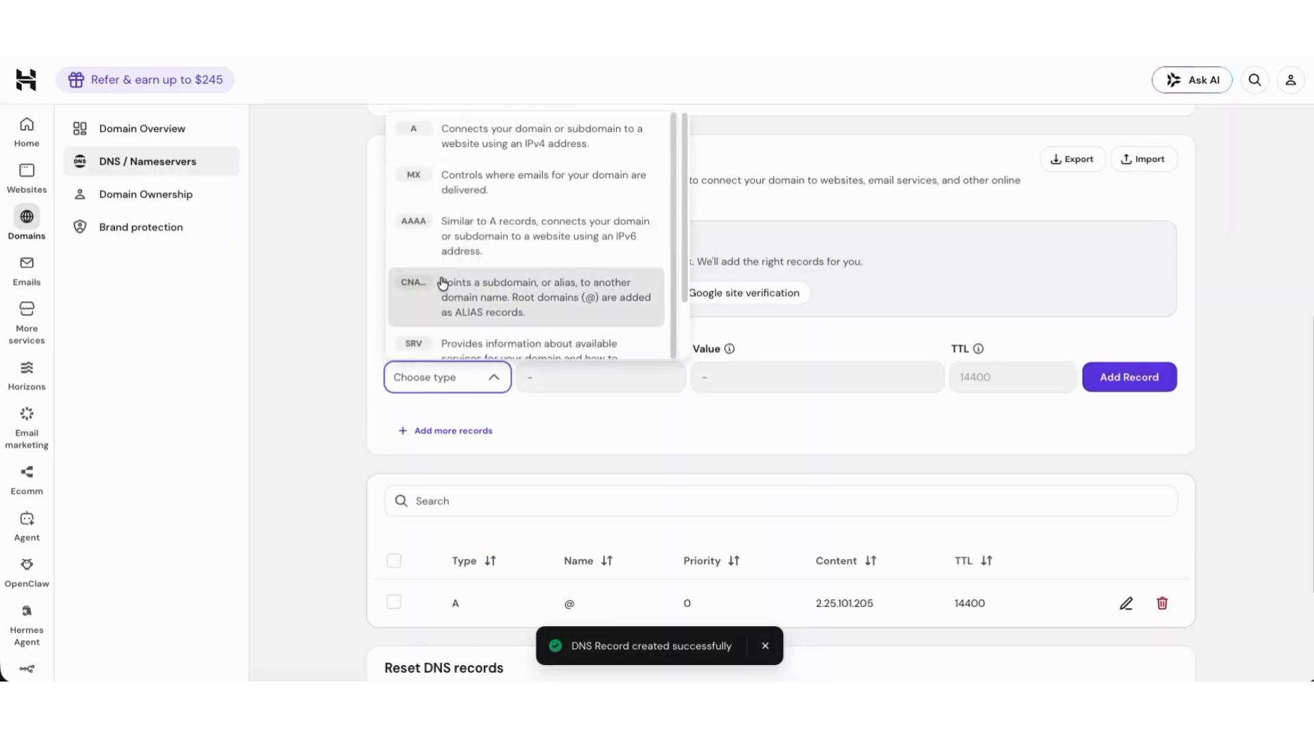
{"action": "left_click", "coordinate": [449, 291]}
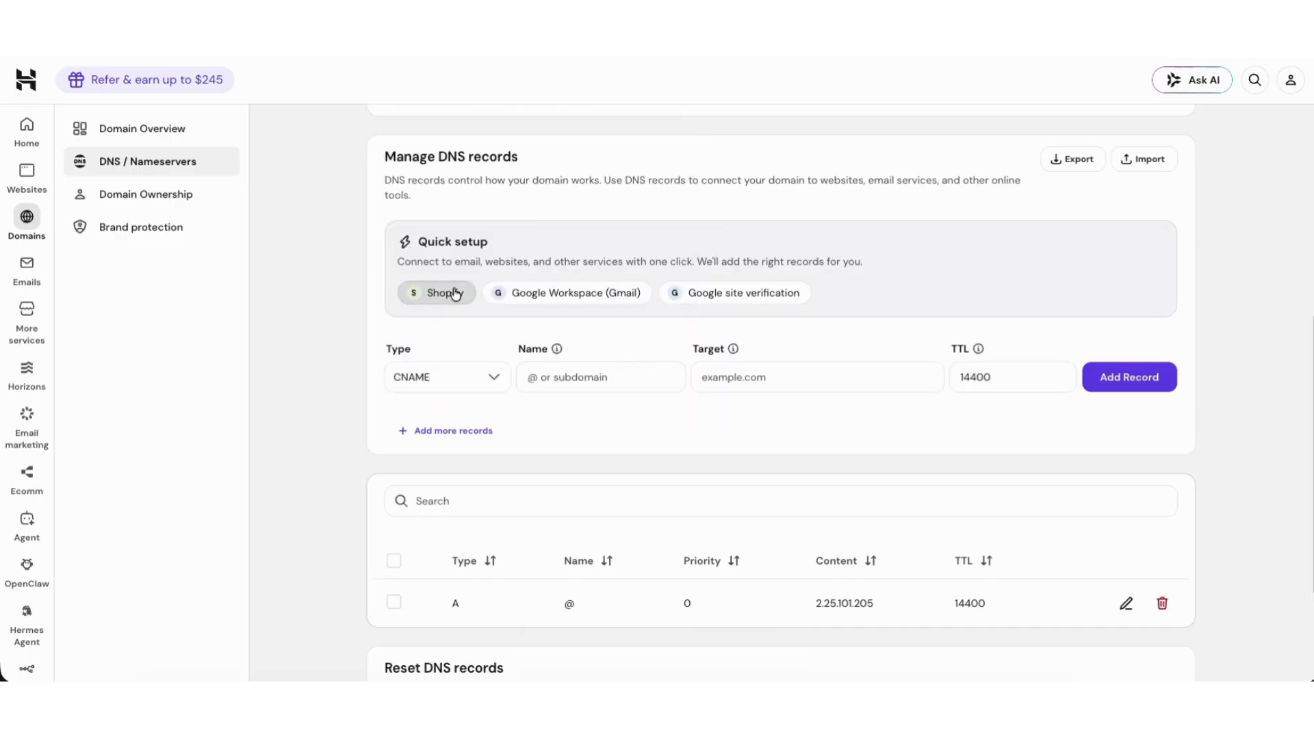
{"action": "left_click", "coordinate": [546, 378]}
{"action": "type", "text": "www"}
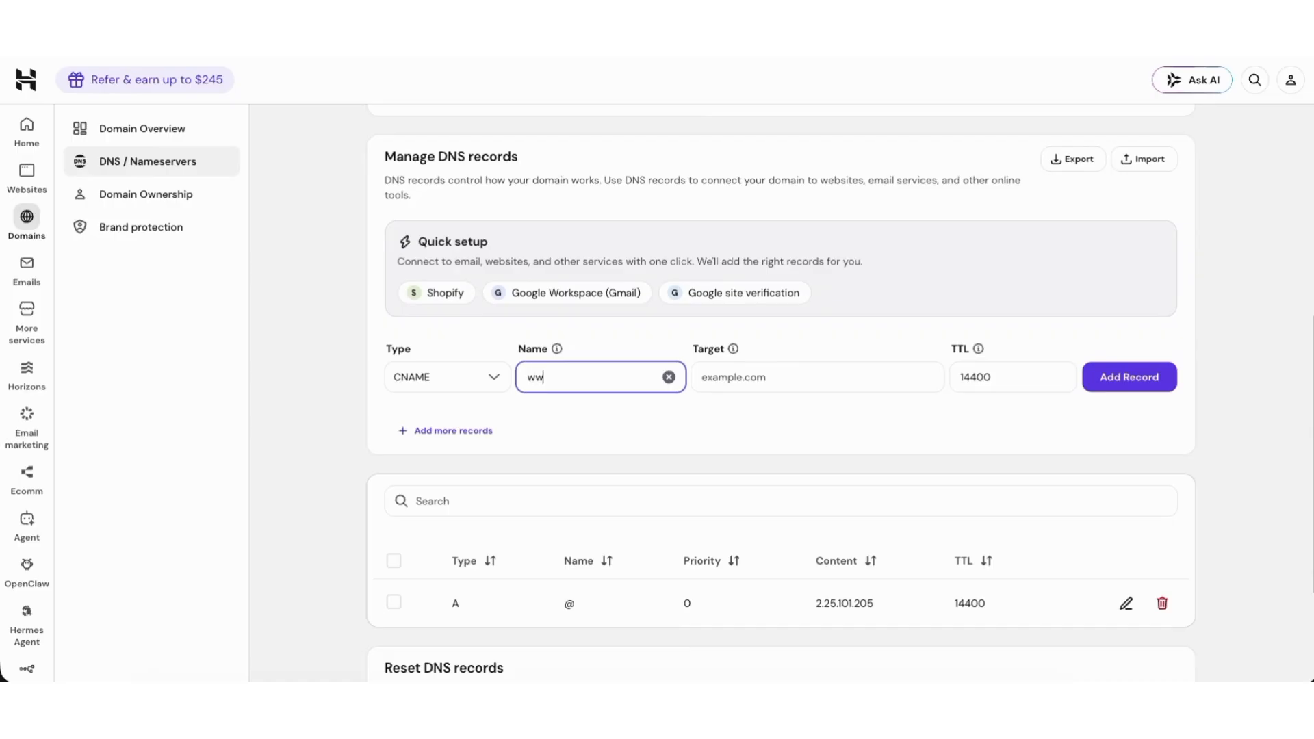
{"action": "left_click", "coordinate": [735, 371]}
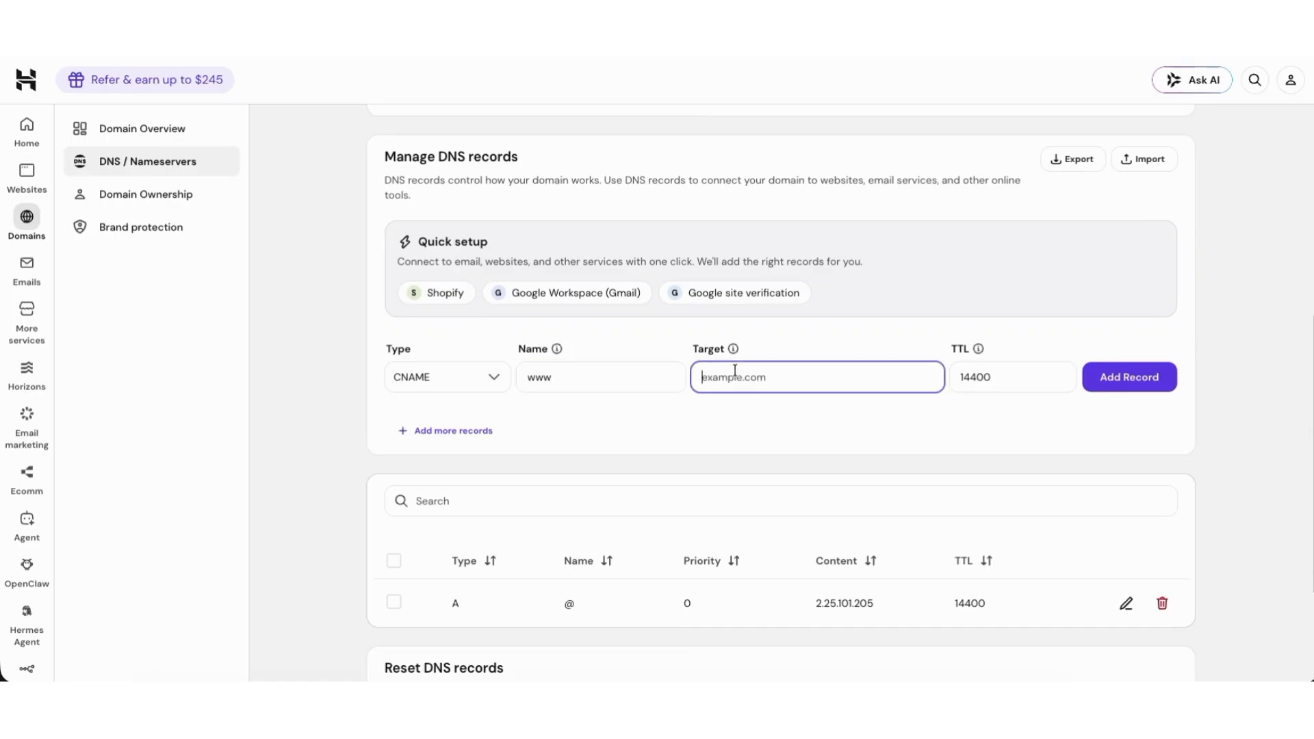
{"action": "type", "text": "thisismydemo7.shop"}
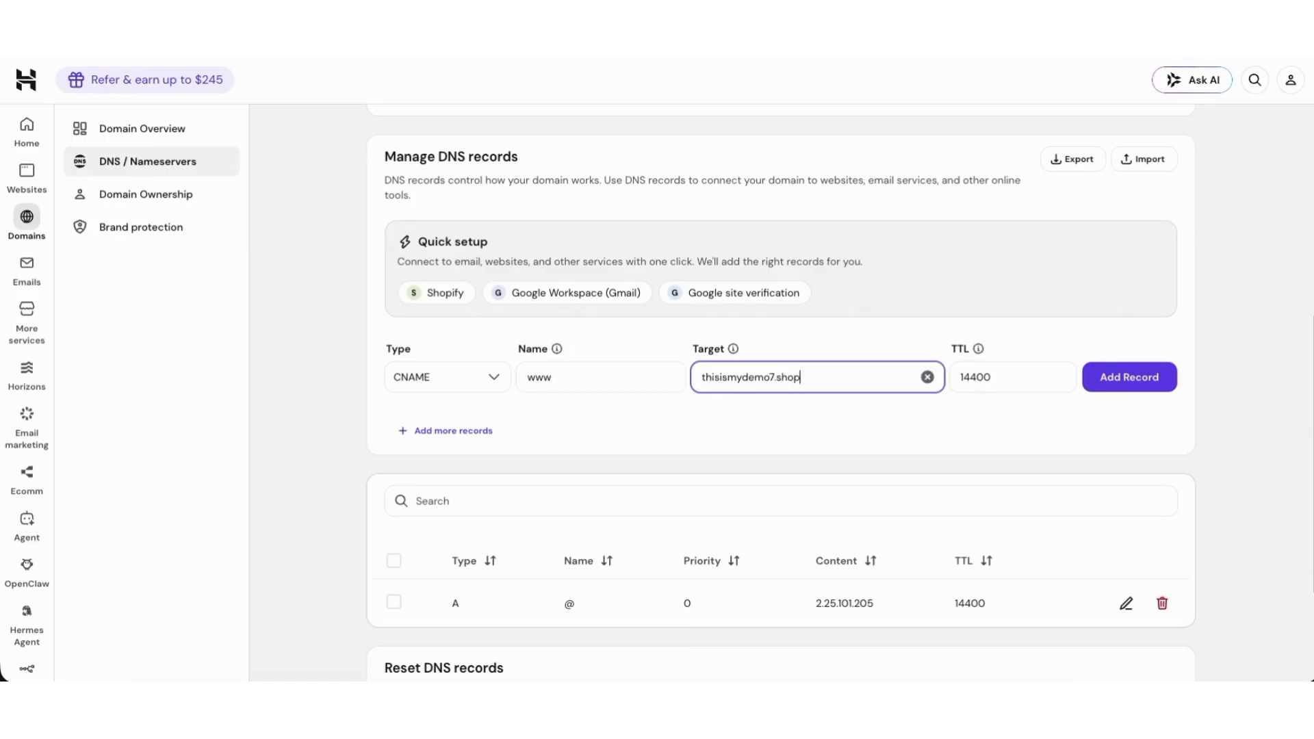
{"action": "left_click", "coordinate": [1112, 385]}
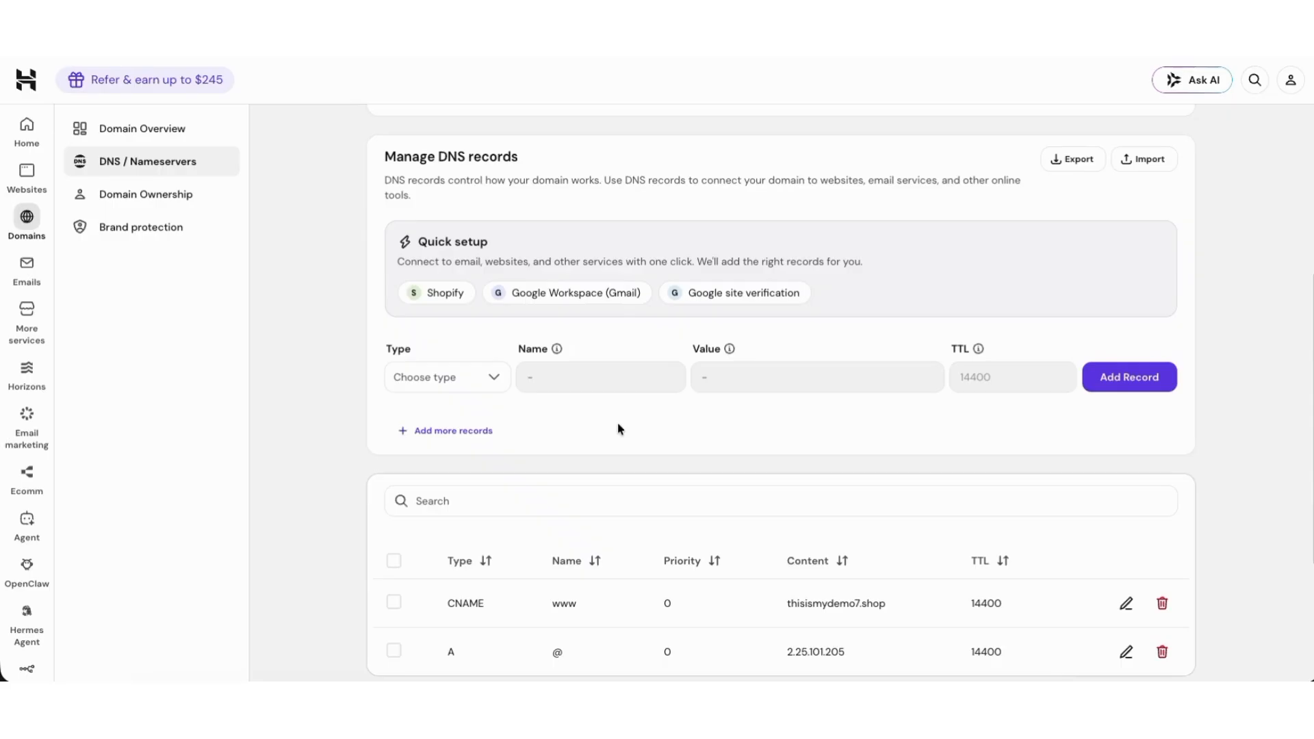
Step: Add an A record named admin with value 2.25.101.205 and review the updated DNS list
{"action": "left_click", "coordinate": [490, 389]}
{"action": "left_click", "coordinate": [466, 138]}
{"action": "left_click", "coordinate": [559, 377]}
{"action": "type", "text": "admin"}
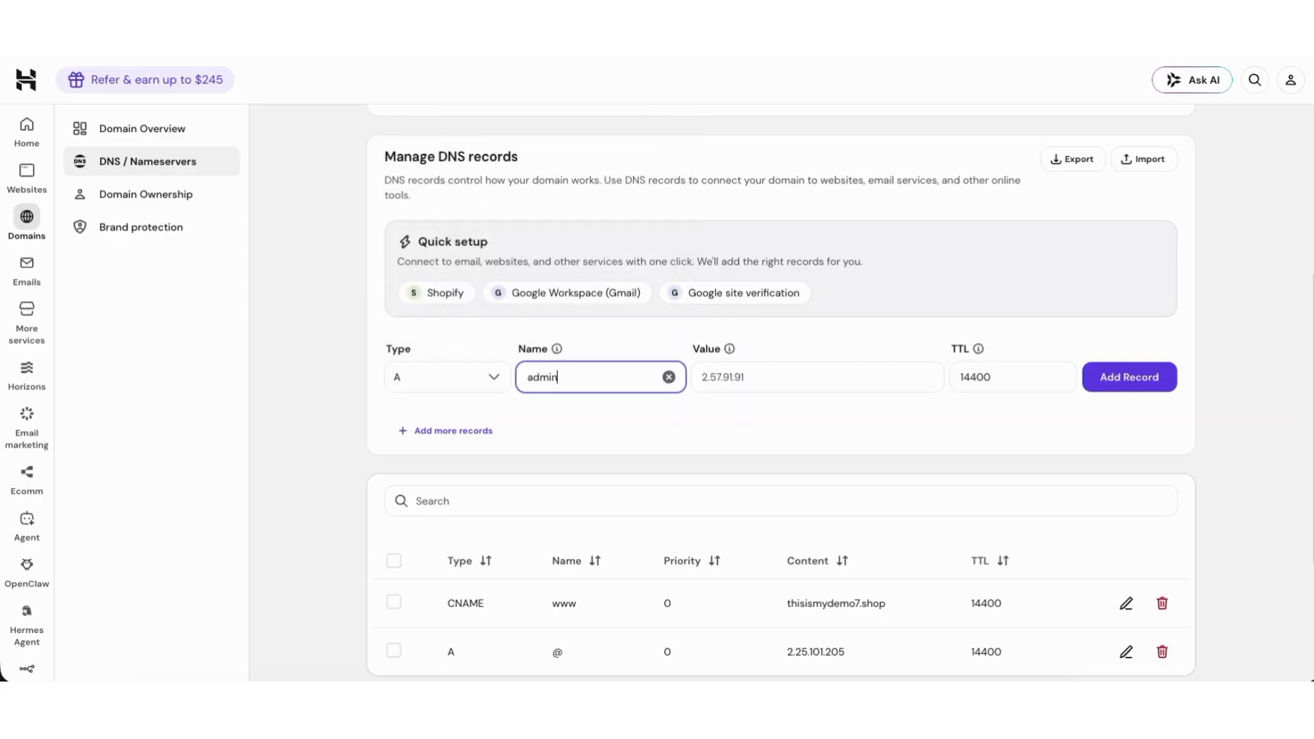
{"action": "left_click", "coordinate": [744, 379]}
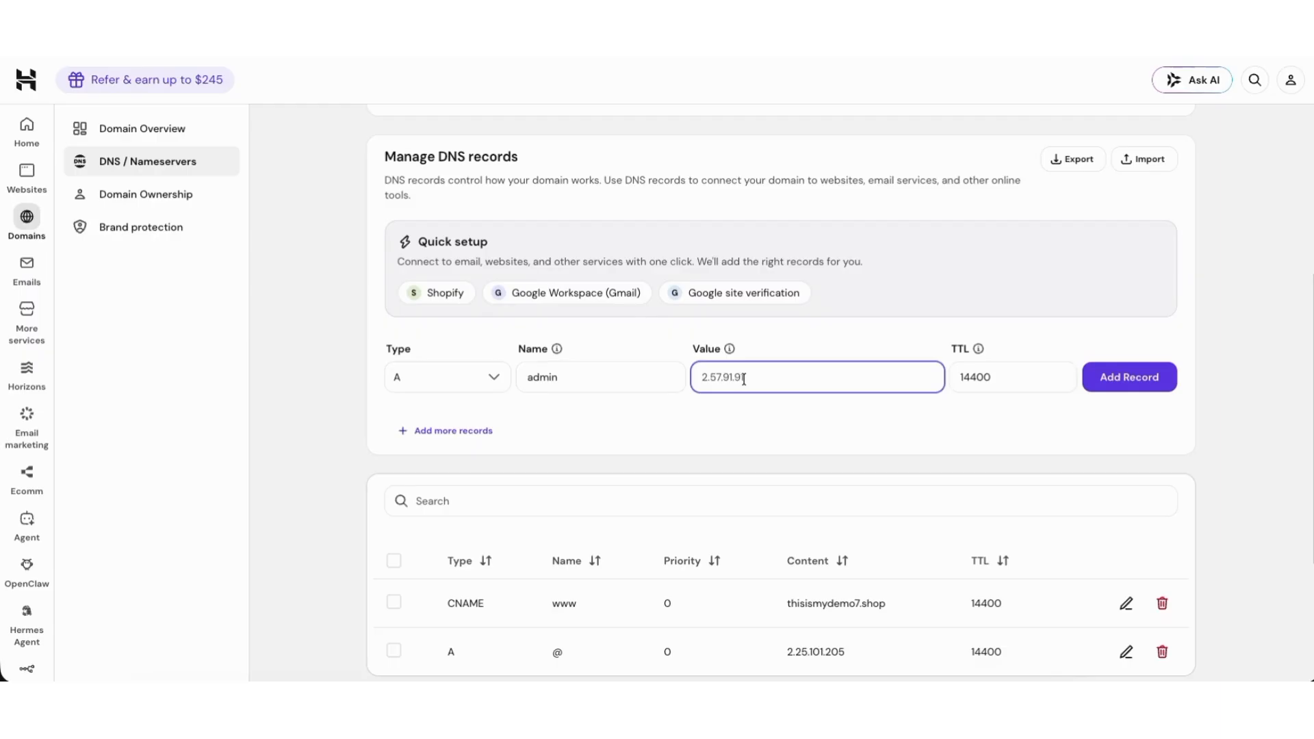
{"action": "left_click_drag", "start_coordinate": [787, 652], "coordinate": [845, 652]}
{"action": "key", "text": "ctrl+c"}
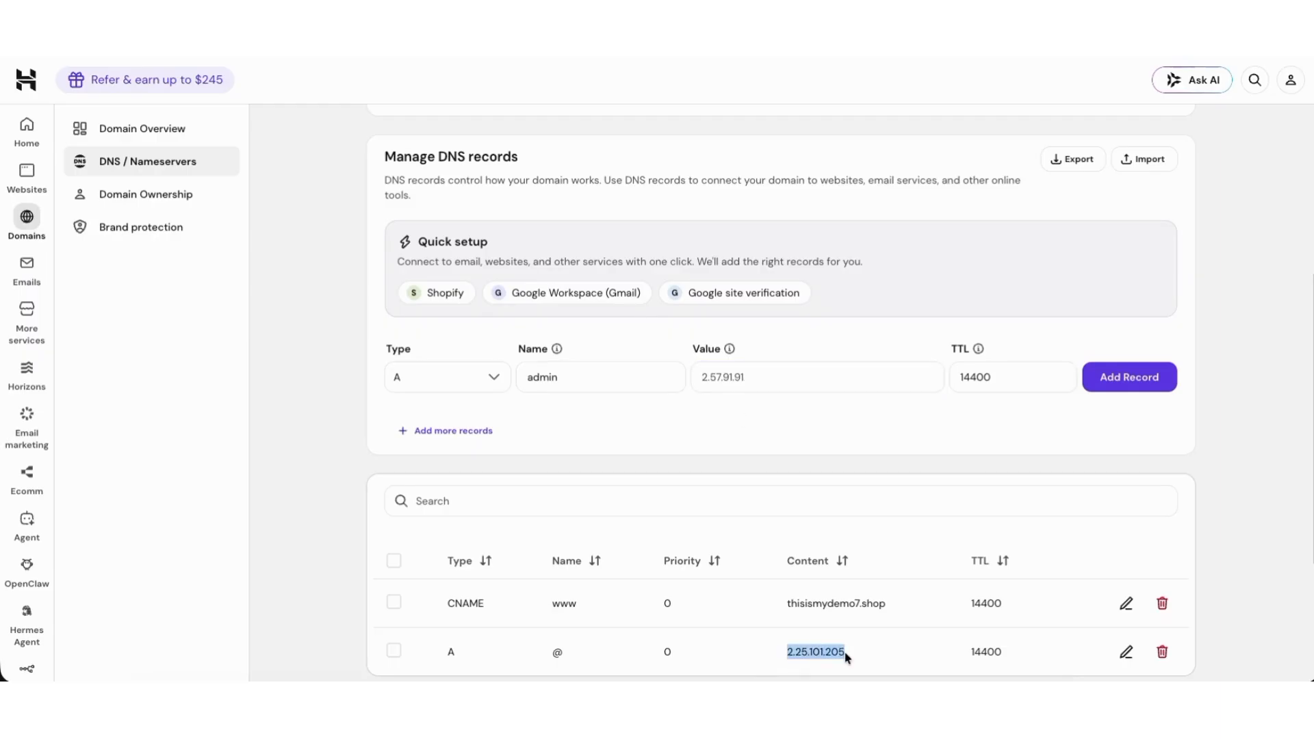
{"action": "left_click", "coordinate": [735, 379]}
{"action": "key", "text": "ctrl+v"}
{"action": "left_click", "coordinate": [1117, 379]}
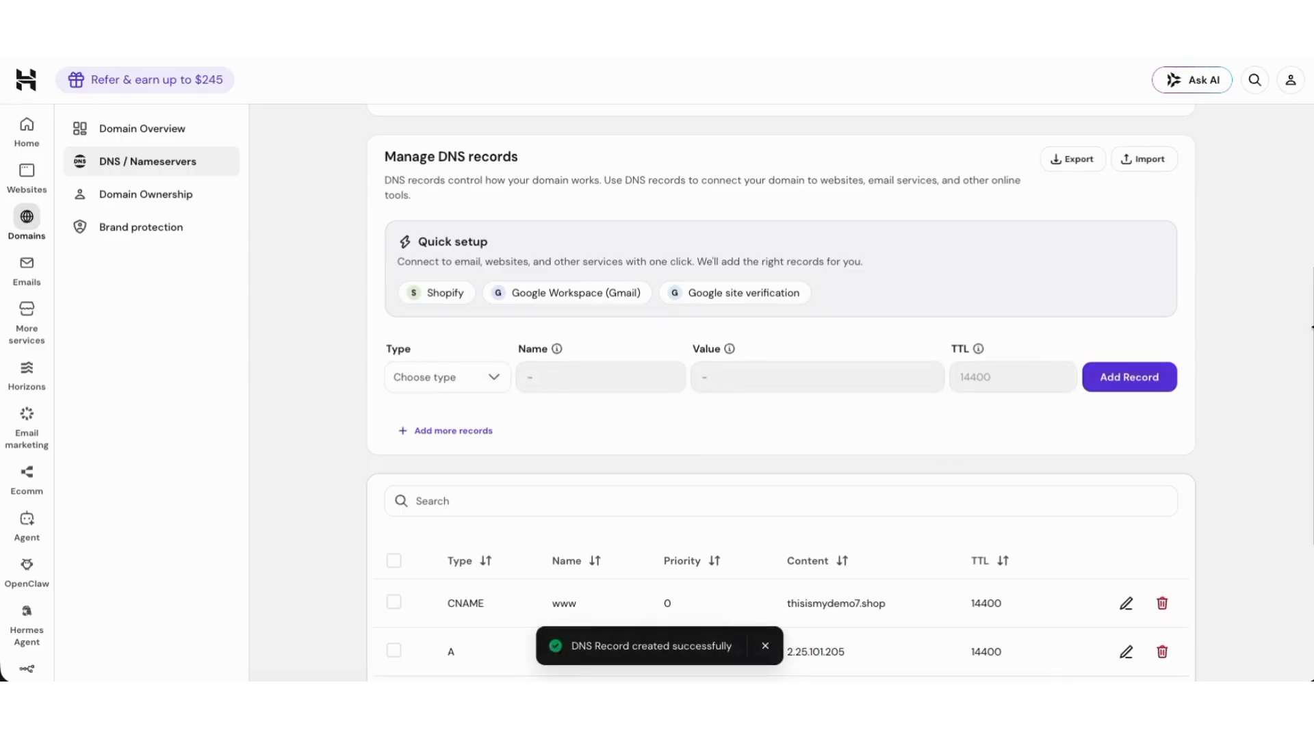
{"action": "scroll", "coordinate": [1310, 395], "scroll_direction": "down", "scroll_amount": 2}
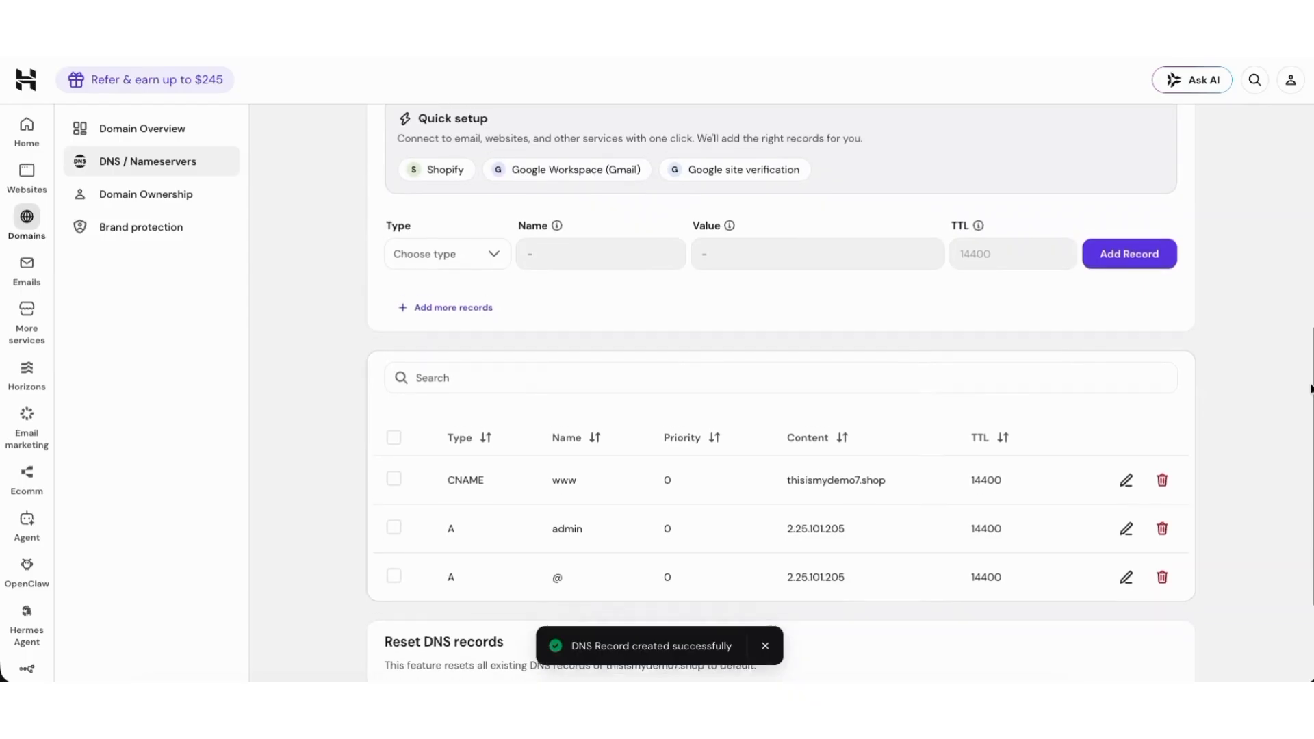
{"action": "scroll", "coordinate": [1311, 395], "scroll_direction": "down", "scroll_amount": 2}
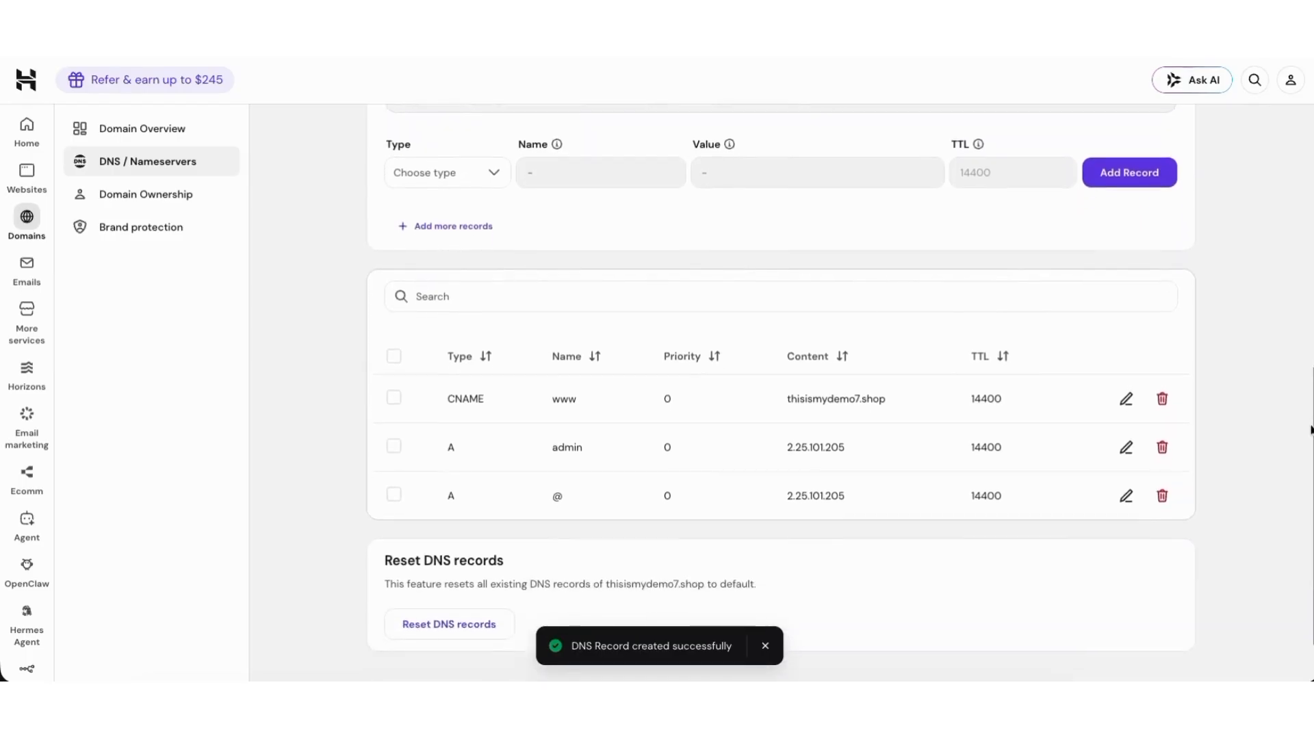
{"action": "scroll", "coordinate": [1308, 434], "scroll_direction": "up", "scroll_amount": 1}
{"action": "left_click_drag", "start_coordinate": [1308, 429], "coordinate": [1308, 390]}
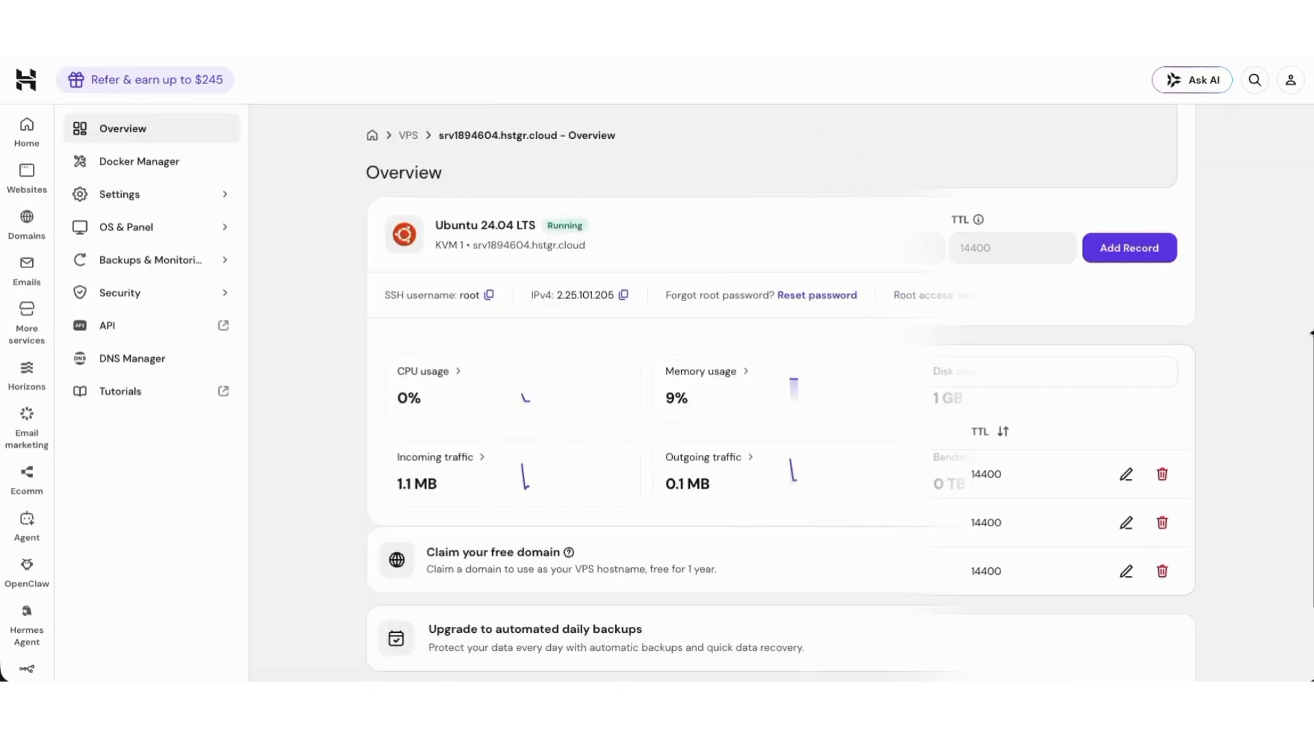
Step: In the VPS web console, run uptime, free -h and df -h
{"action": "left_click", "coordinate": [1114, 238]}
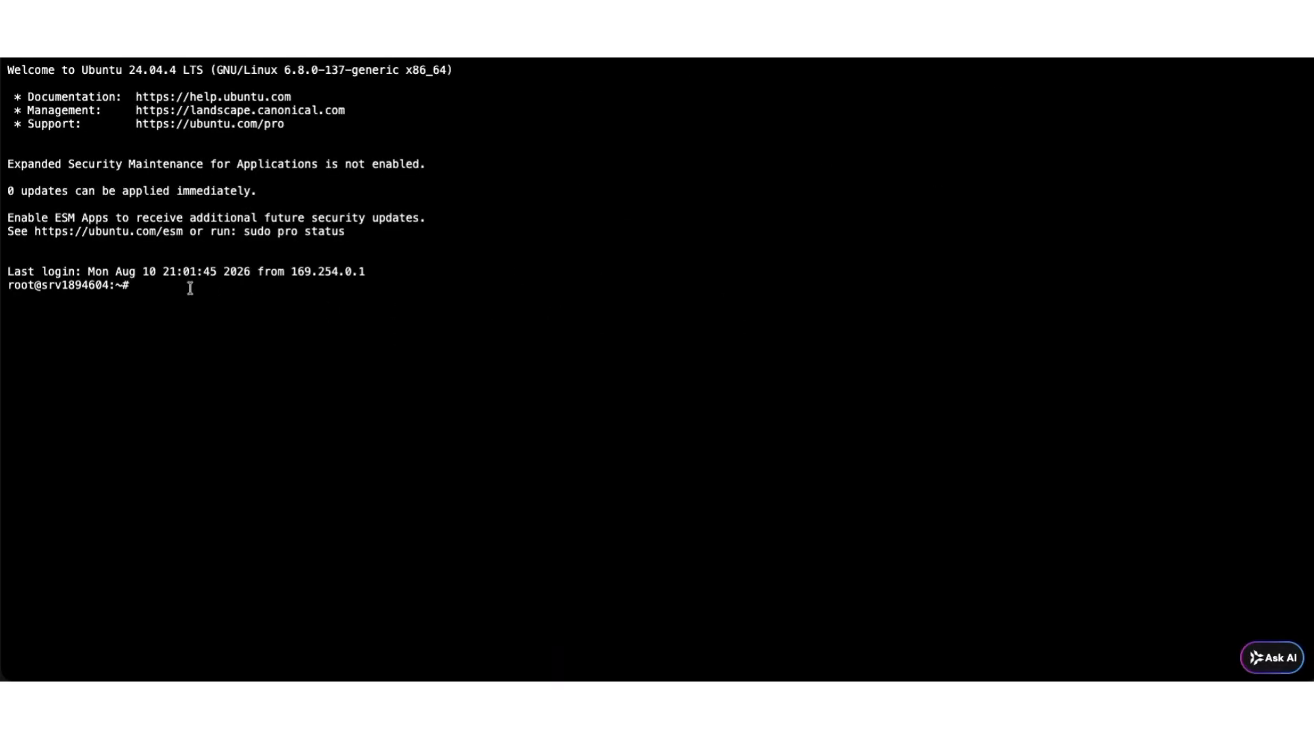
{"action": "type", "text": "uptime"}
{"action": "type", "text": "free -h"}
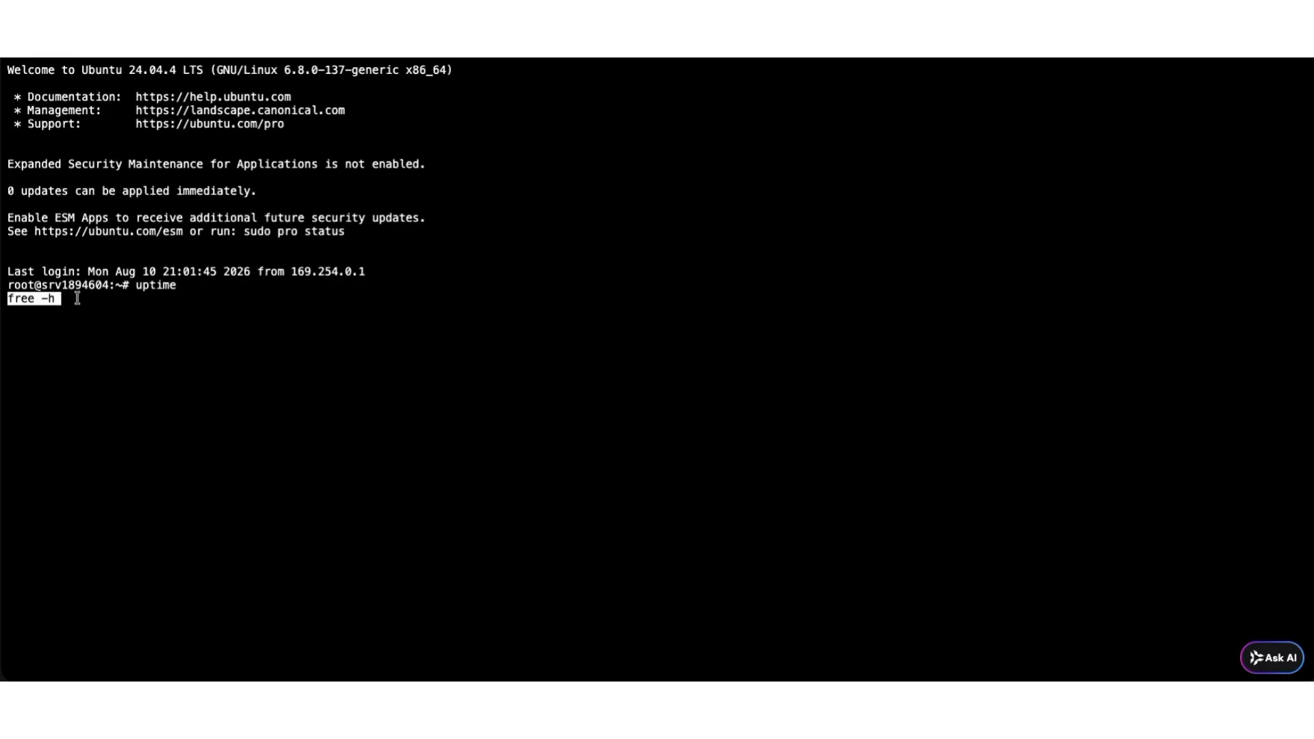
{"action": "key", "text": "Return"}
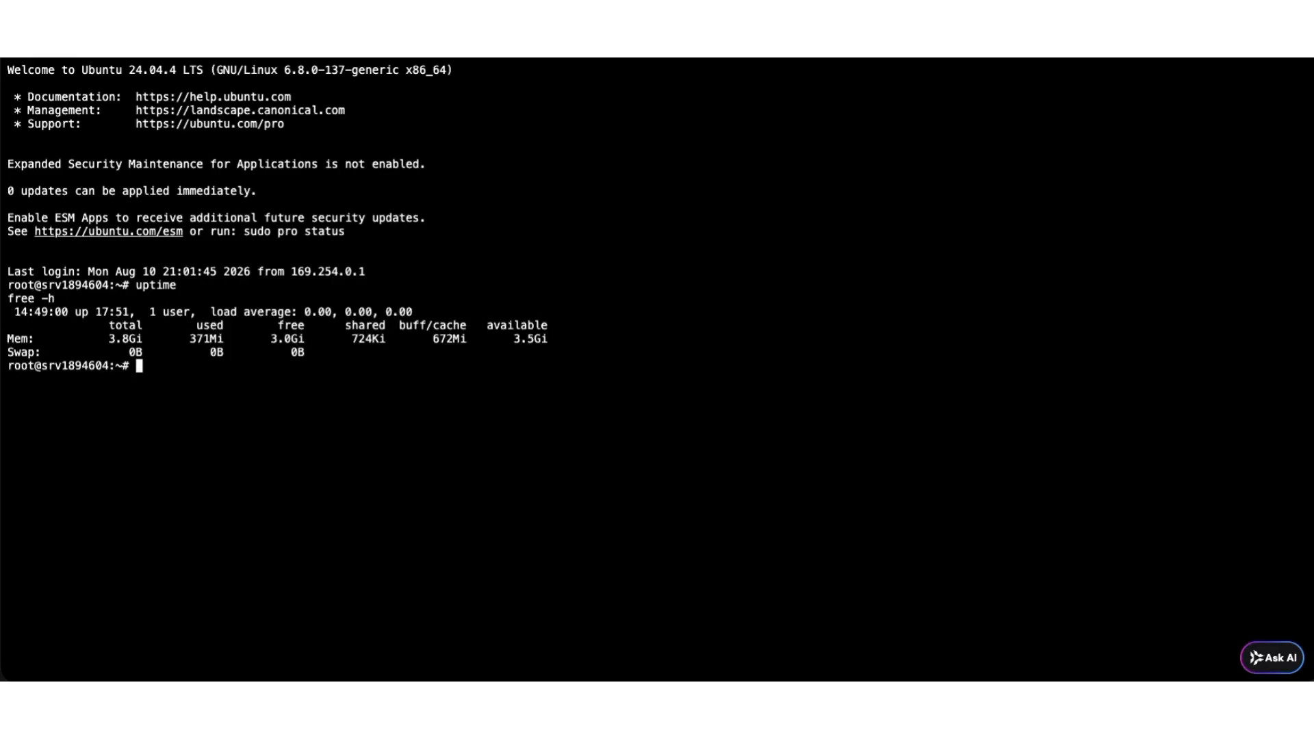
{"action": "type", "text": "df -h"}
{"action": "key", "text": "Return"}
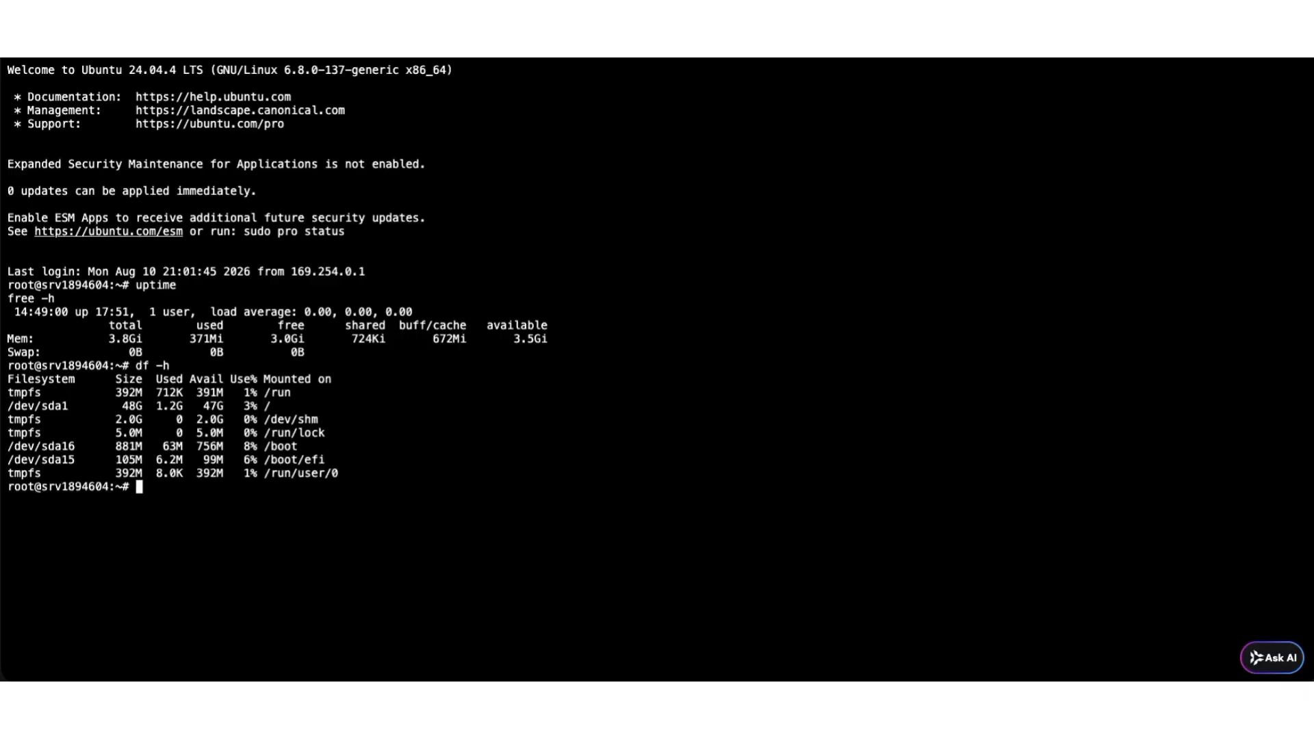